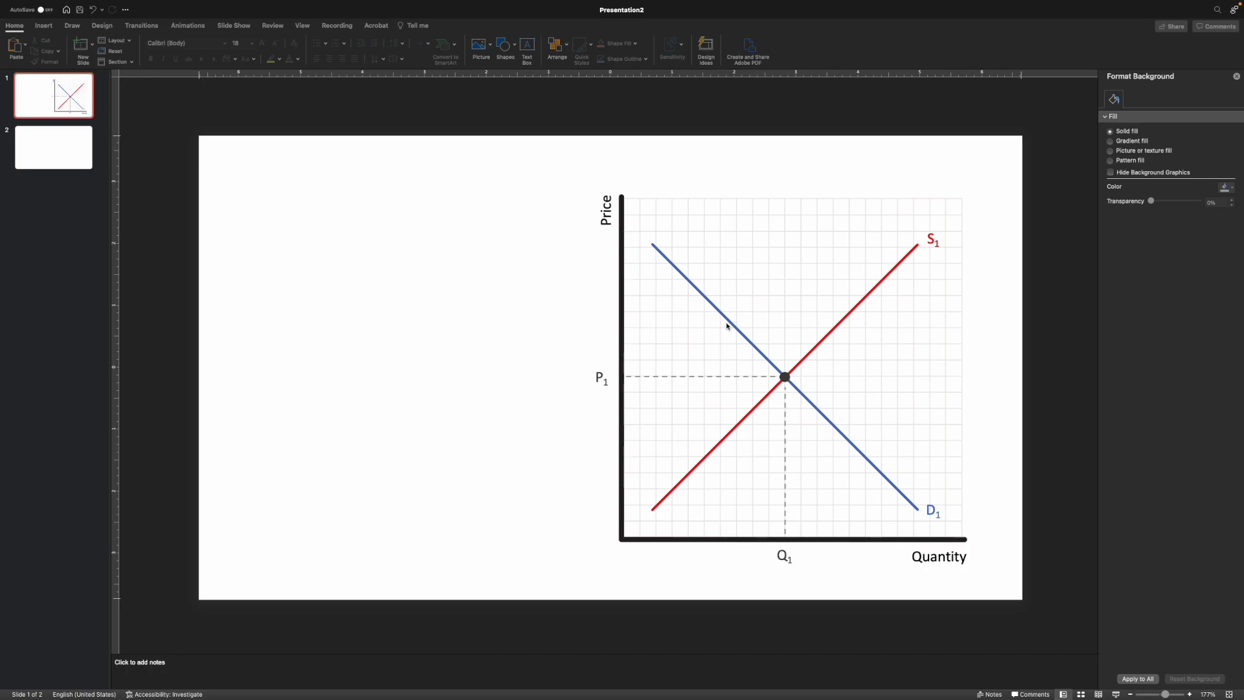
# Step: Insert the picture blank_graph.png from the Economics folder onto the empty slide 2
pyautogui.click(62, 149)
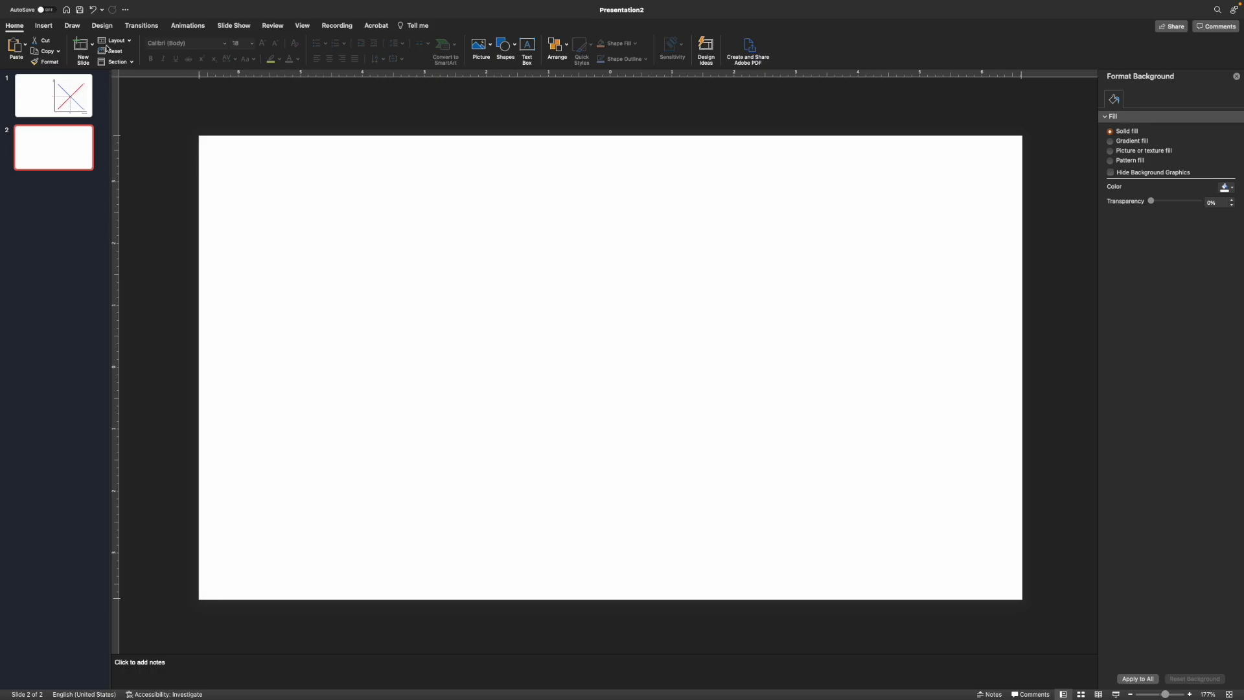
pyautogui.click(51, 29)
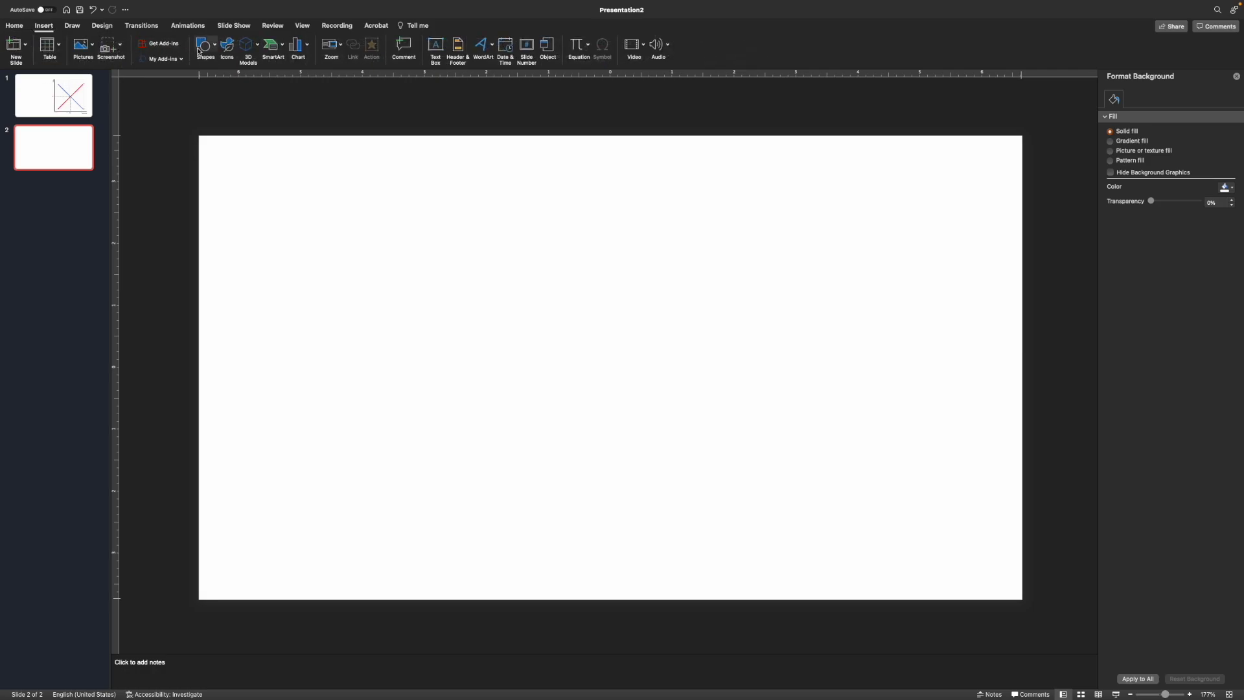
pyautogui.click(94, 48)
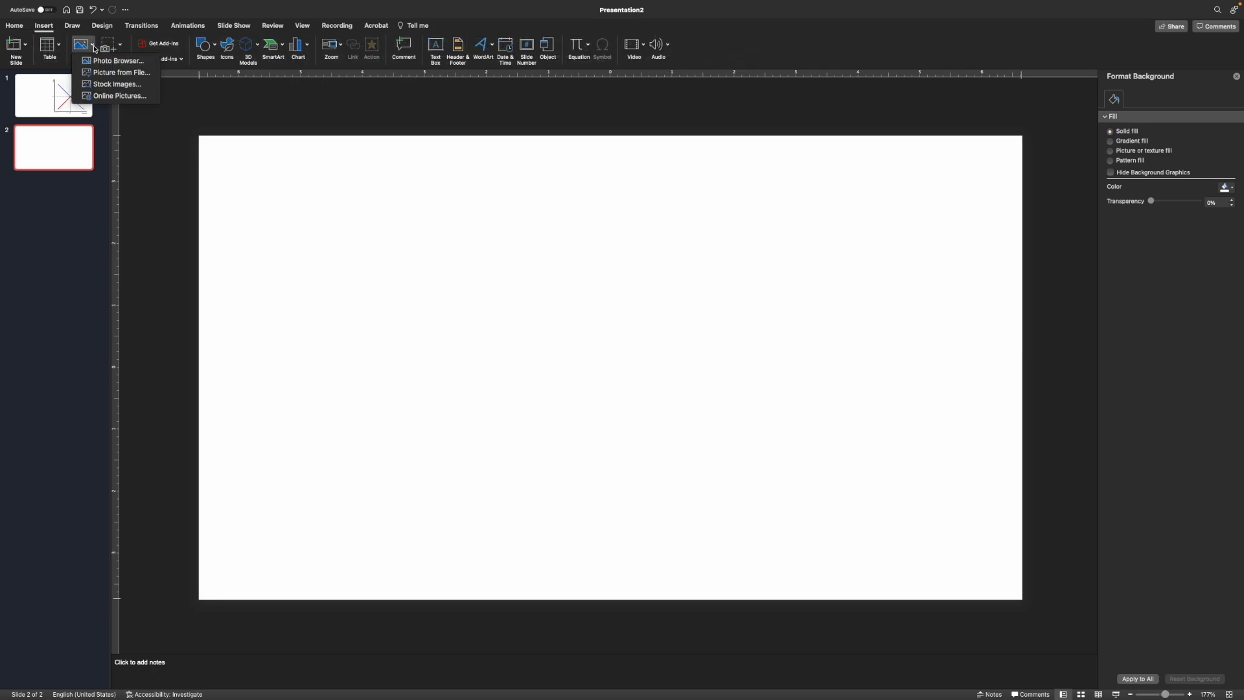
pyautogui.click(117, 74)
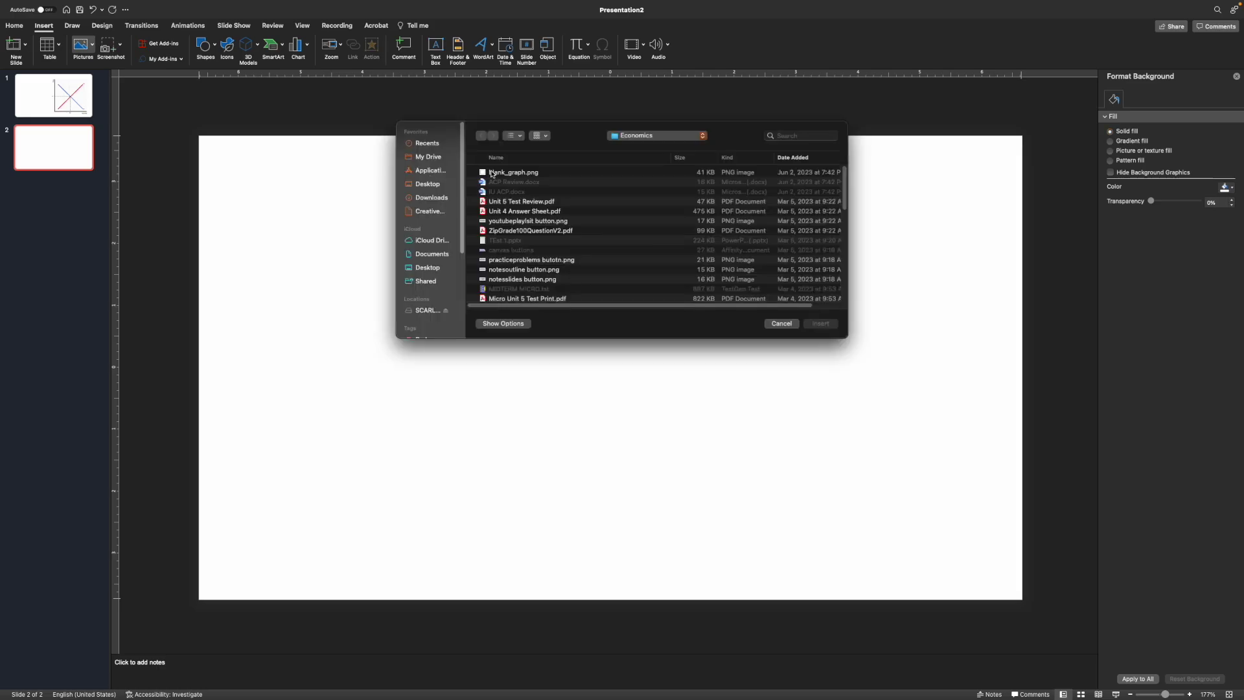
pyautogui.click(493, 173)
pyautogui.click(820, 324)
# Step: Shrink the graph picture to about 5.89" square and place it on the right half of the slide, centred vertically
pyautogui.click(632, 364)
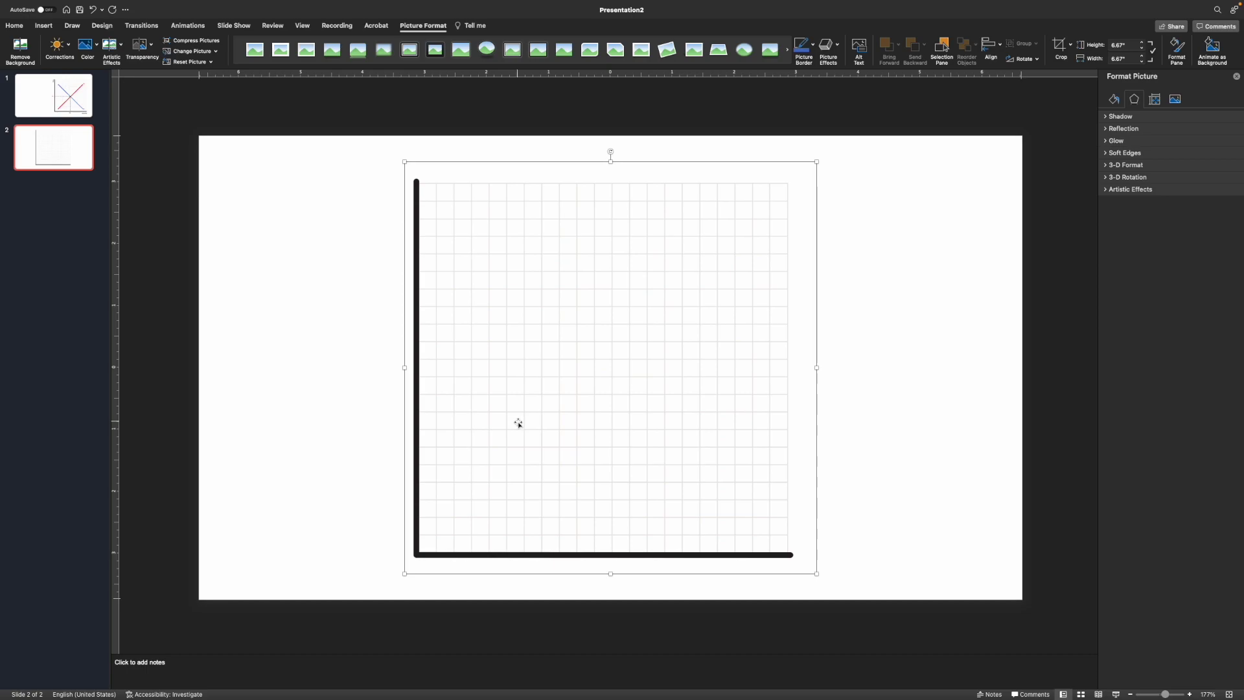
pyautogui.moveTo(518, 423); pyautogui.dragTo(706, 424)
pyautogui.moveTo(592, 574); pyautogui.dragTo(689, 528)
pyautogui.moveTo(756, 445); pyautogui.dragTo(754, 467)
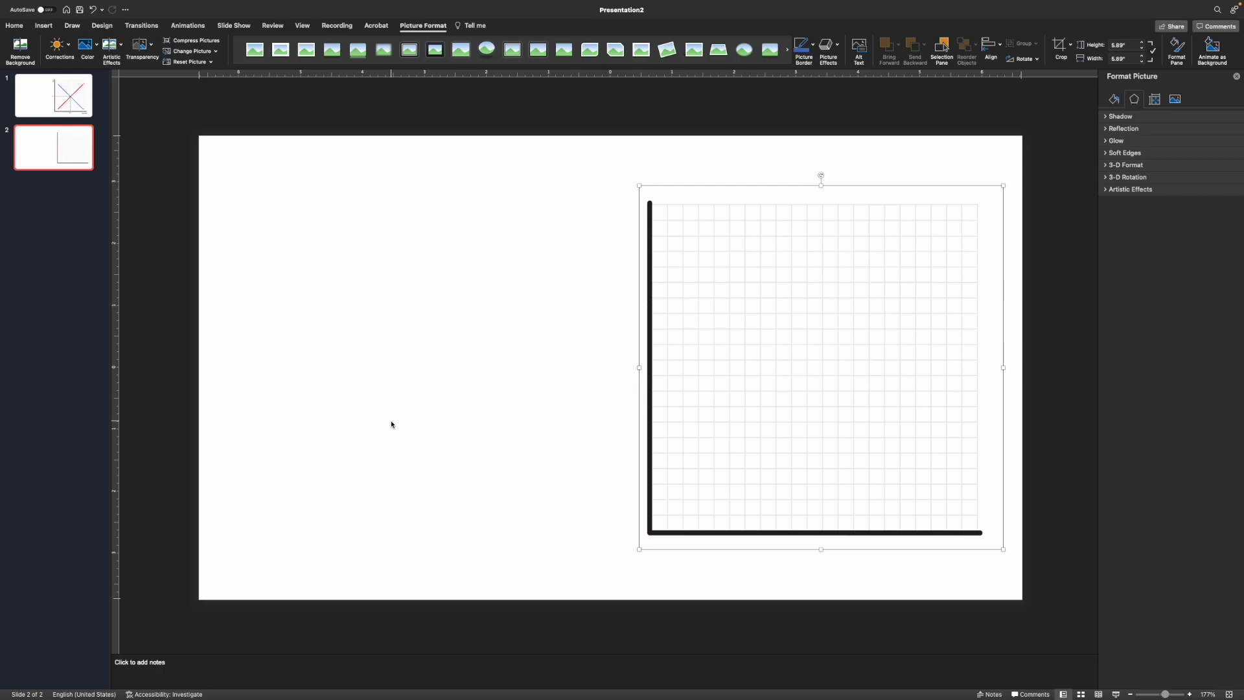
pyautogui.moveTo(811, 395); pyautogui.dragTo(807, 395)
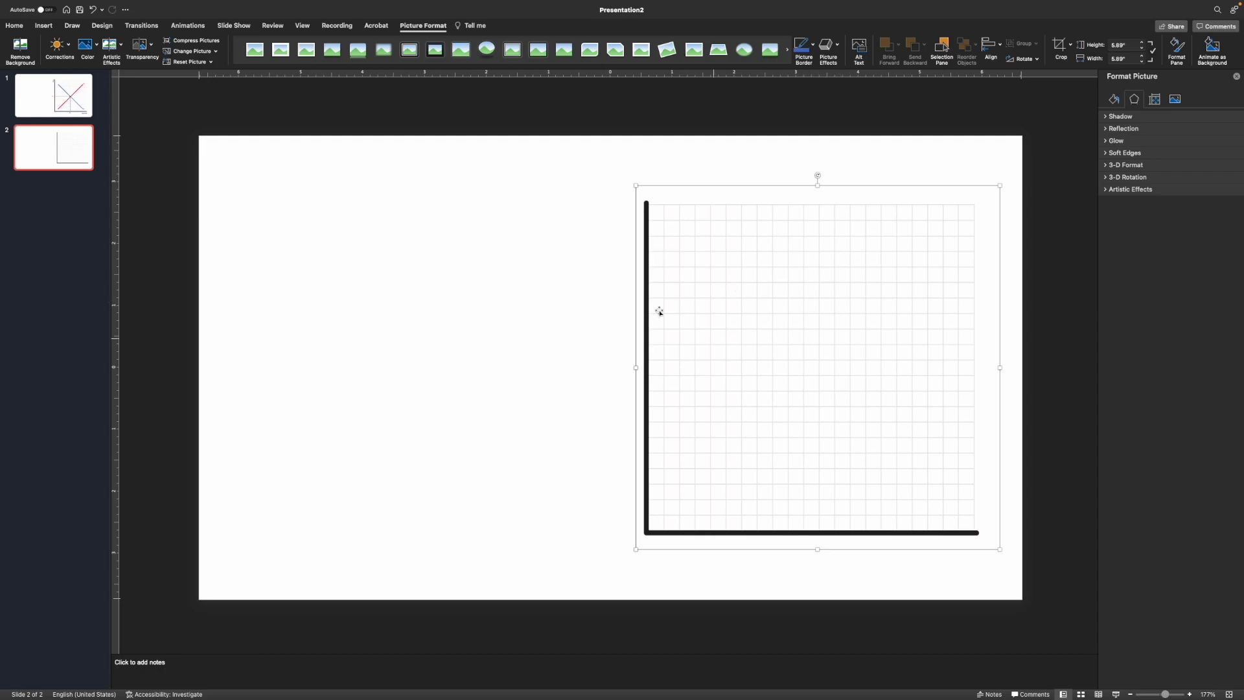
pyautogui.click(708, 155)
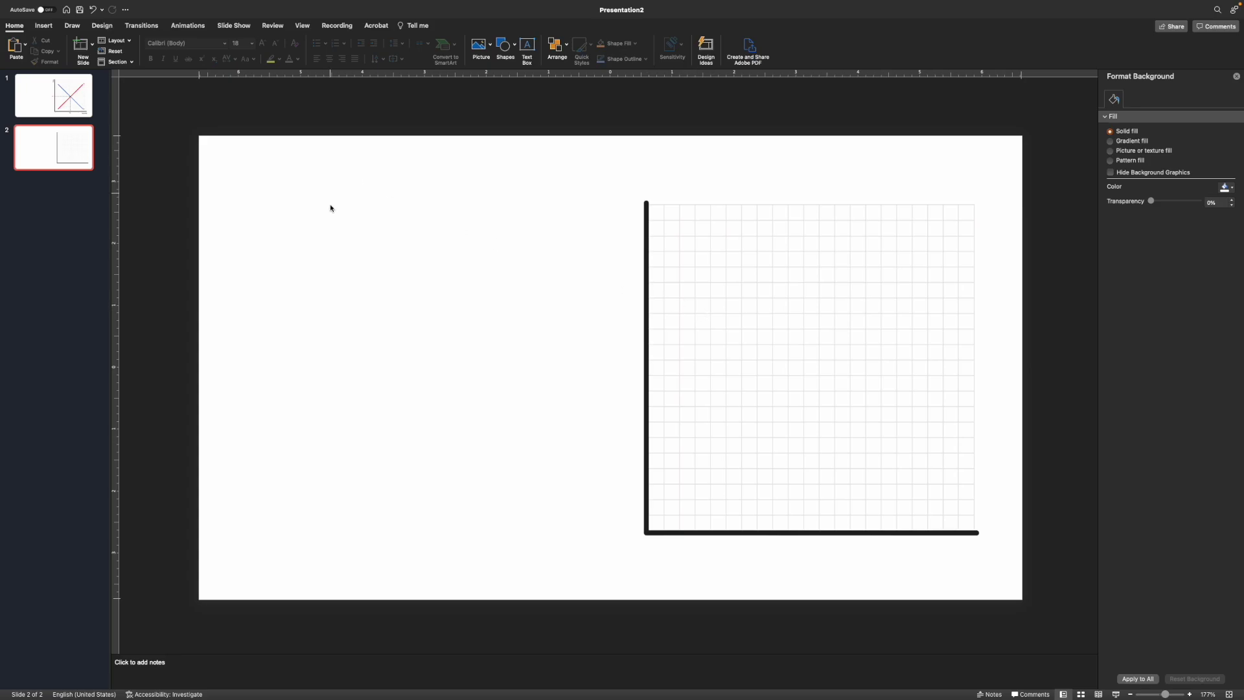
# Step: Add a new slide after slide 2 and return to the graph slide
pyautogui.rightClick(328, 227)
pyautogui.click(382, 275)
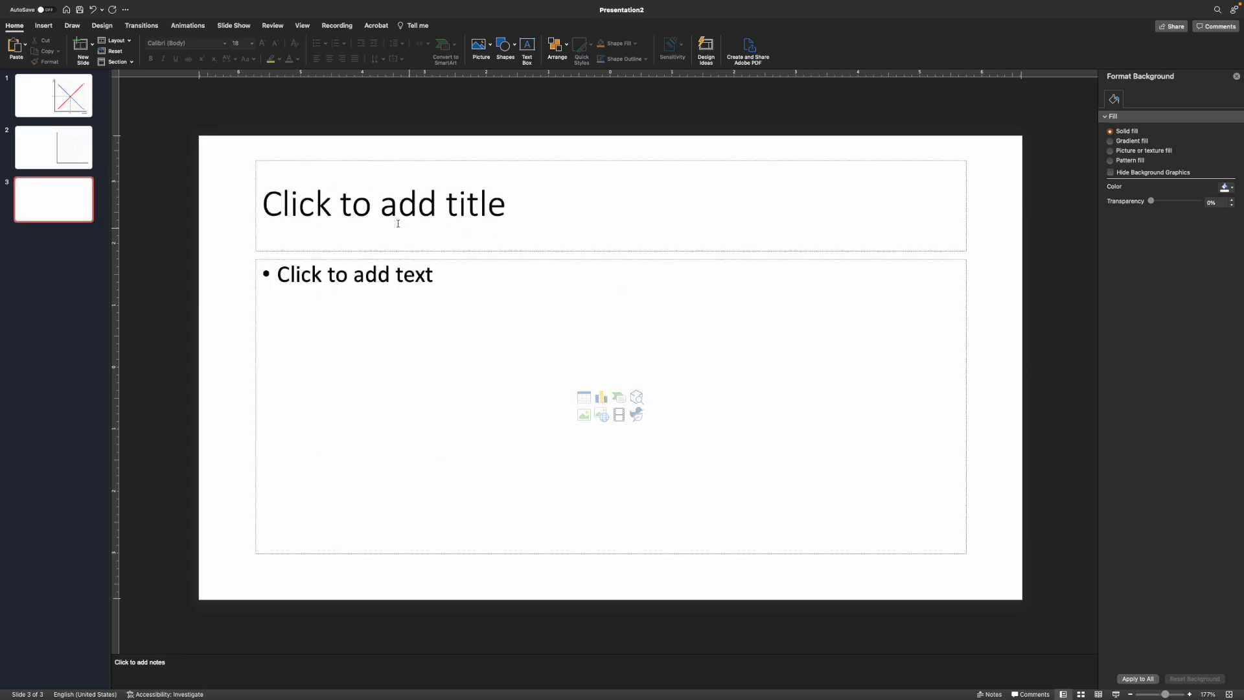
pyautogui.click(58, 149)
pyautogui.click(66, 192)
pyautogui.click(60, 139)
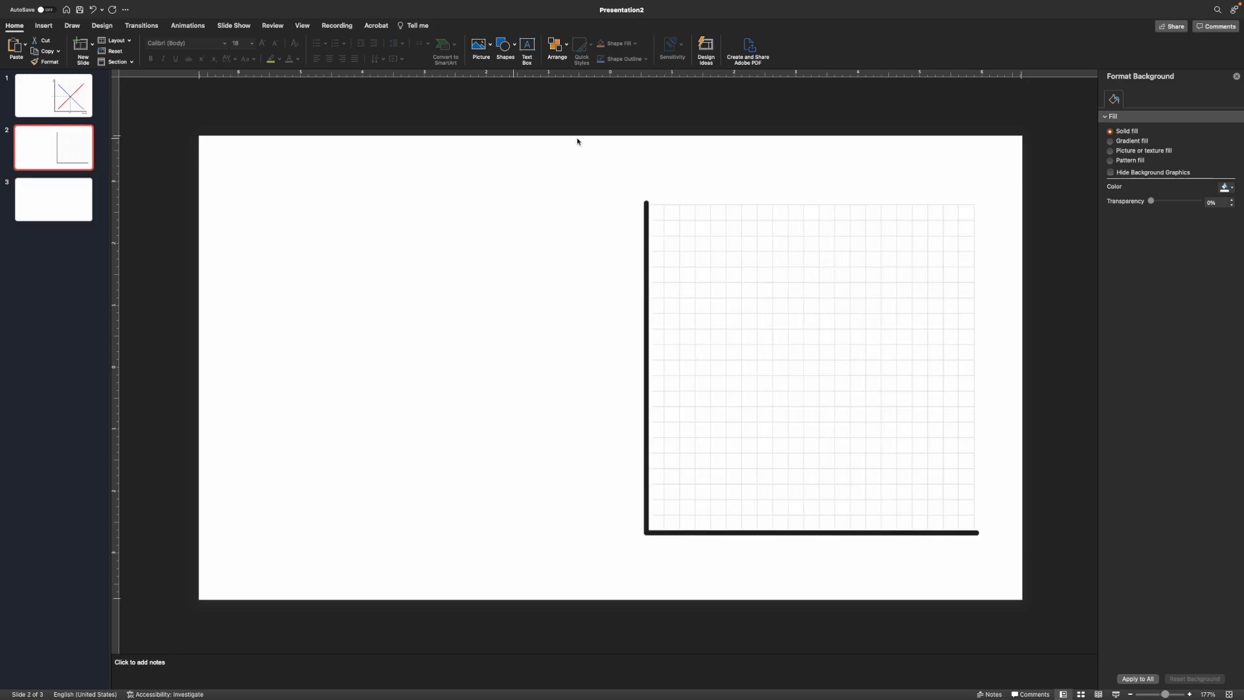
# Step: Insert a text box reading "Hello world" in the empty area beside the graph
pyautogui.click(527, 49)
pyautogui.moveTo(316, 215); pyautogui.dragTo(440, 298)
pyautogui.write('he')
pyautogui.press('BackSpace')
pyautogui.write('ellow')
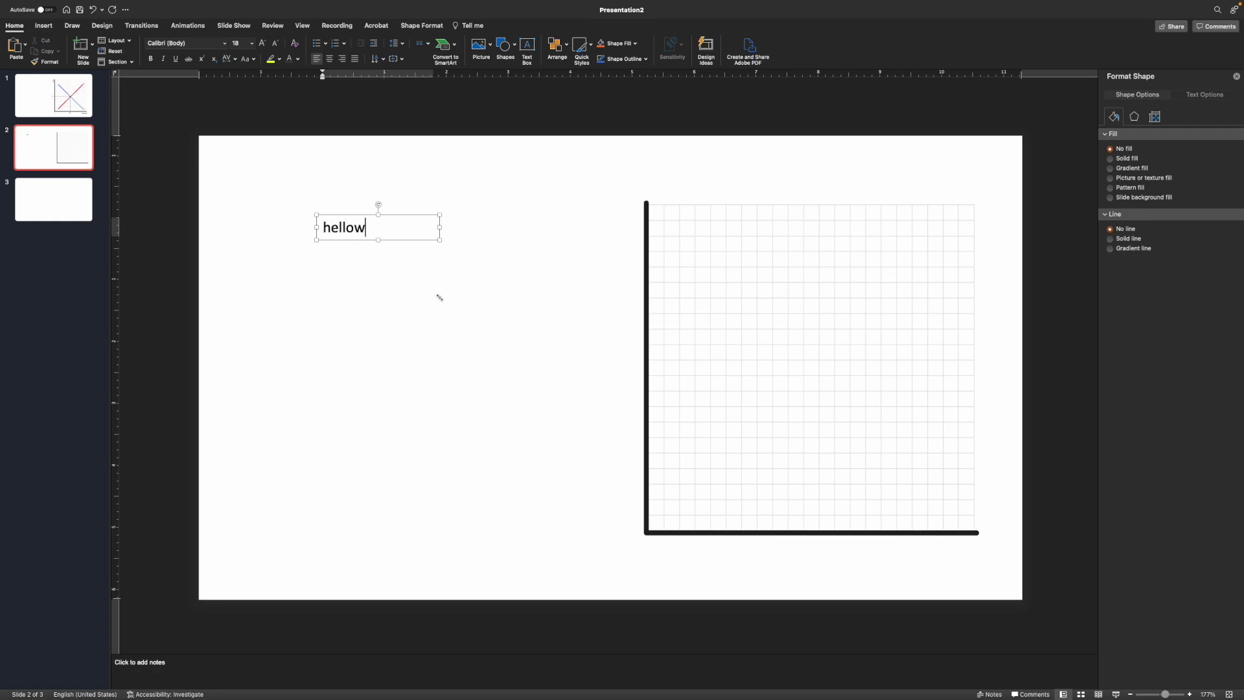
pyautogui.press('BackSpace')
pyautogui.press('BackSpace')
pyautogui.write('world')
pyautogui.click(461, 300)
# Step: Shift the graph picture slightly to the left and delete the "Hello world" text box
pyautogui.moveTo(755, 364)
pyautogui.mouseDown()
pyautogui.moveTo(392, 347)
pyautogui.moveTo(447, 354)
pyautogui.moveTo(395, 329)
pyautogui.moveTo(450, 328)
pyautogui.moveTo(533, 336)
pyautogui.moveTo(479, 350)
pyautogui.moveTo(493, 349)
pyautogui.moveTo(404, 344)
pyautogui.moveTo(710, 350)
pyautogui.moveTo(744, 369)
pyautogui.mouseUp()
pyautogui.click(348, 239)
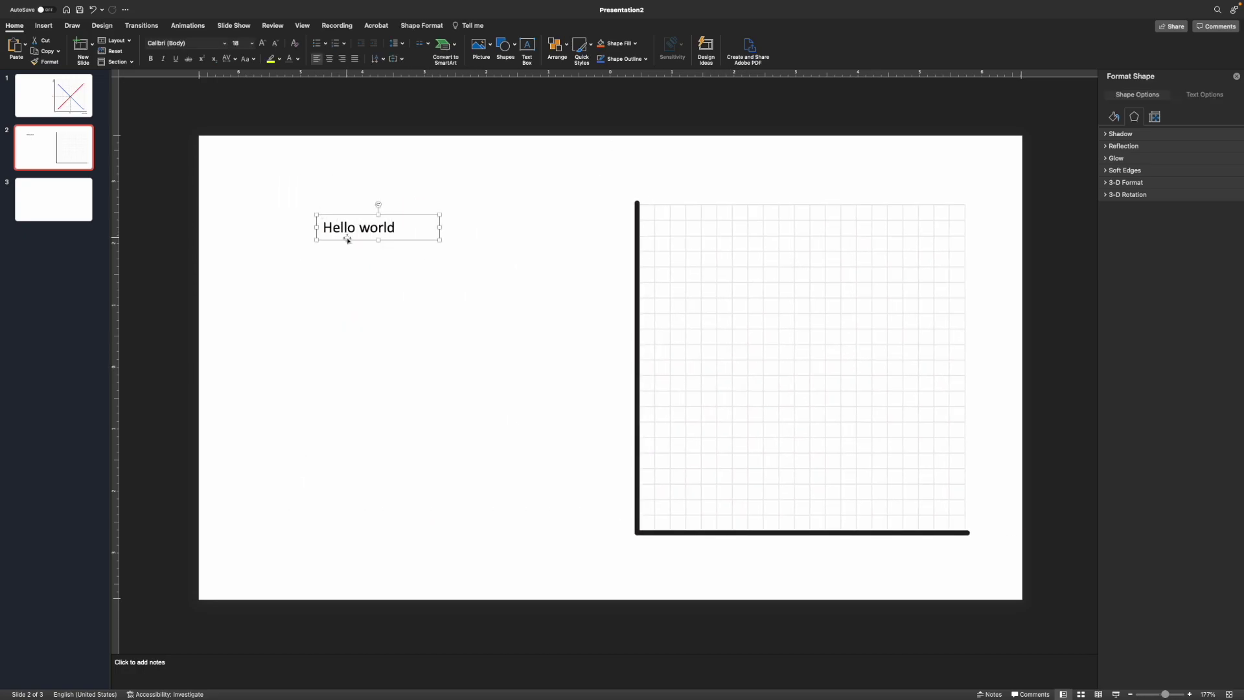
pyautogui.press('BackSpace')
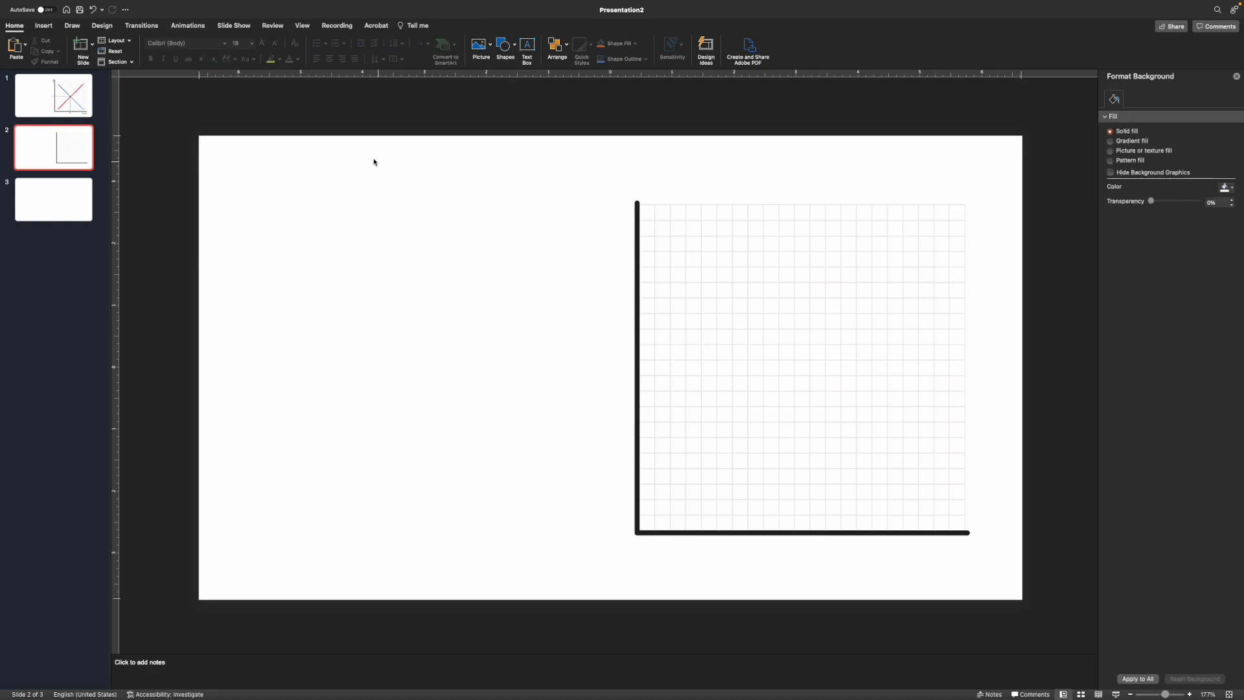
# Step: Add a text box reading "price", rotated to read upward, beside the upper end of the graph's vertical axis
pyautogui.click(527, 47)
pyautogui.moveTo(391, 187); pyautogui.dragTo(409, 188)
pyautogui.write('price')
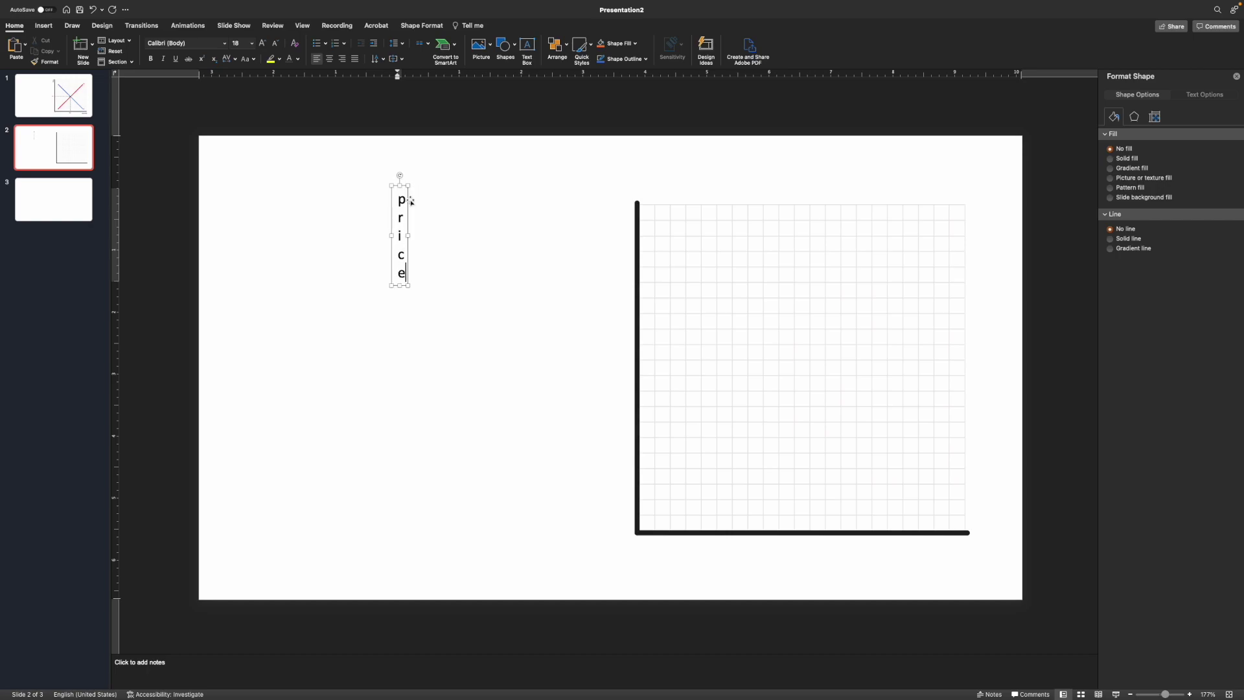
pyautogui.moveTo(408, 235); pyautogui.dragTo(631, 225)
pyautogui.doubleClick(428, 202)
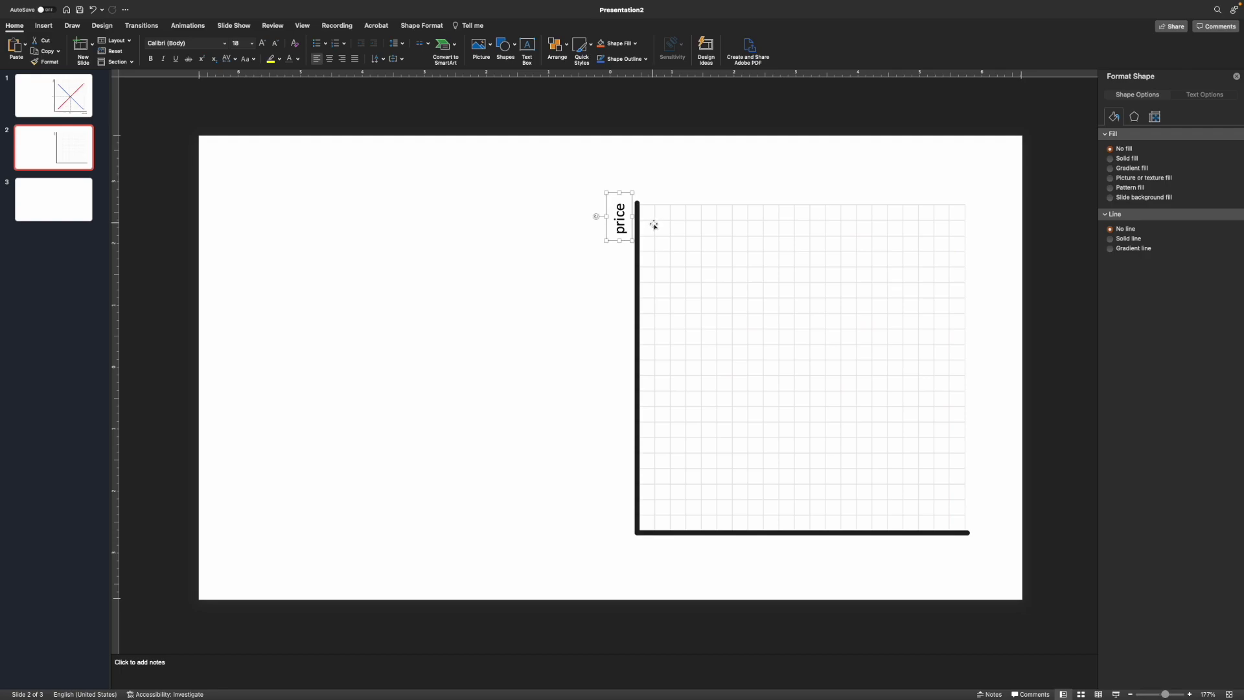
# Step: Place a horizontal copy of the price label under the right end of the horizontal axis and change its text to "quantity"
pyautogui.moveTo(597, 218); pyautogui.dragTo(961, 559)
pyautogui.doubleClick(961, 551)
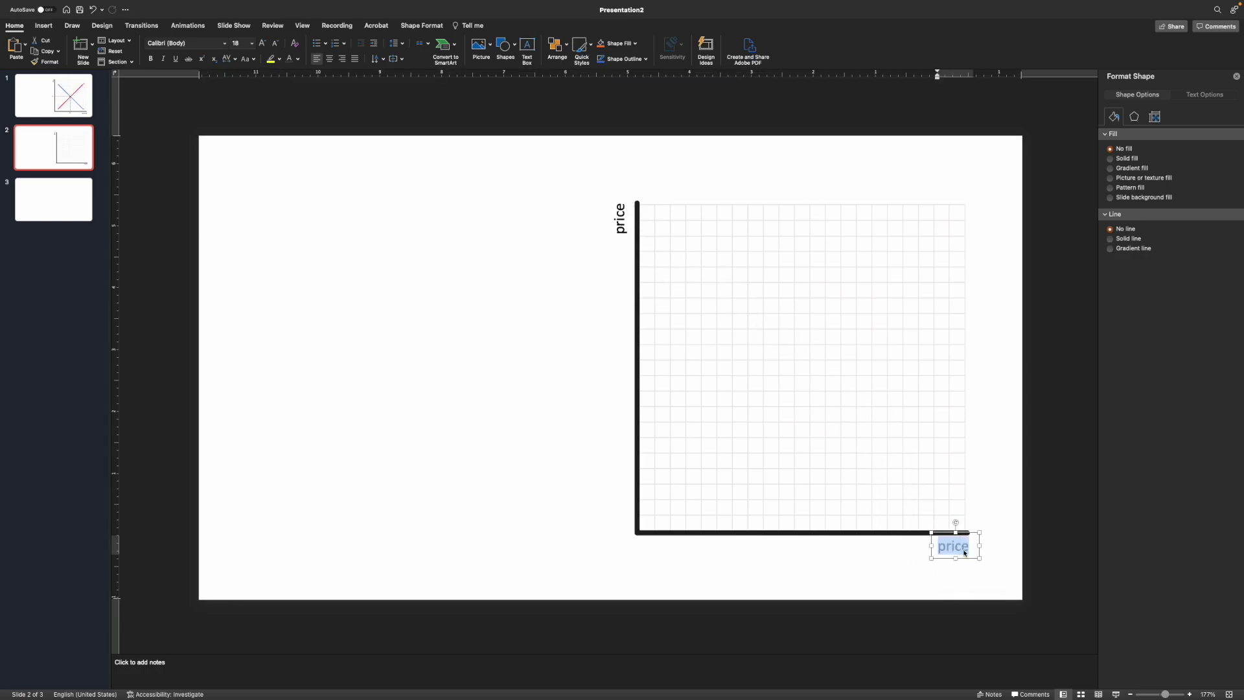
pyautogui.write('quantity')
pyautogui.moveTo(984, 552)
pyautogui.mouseDown()
pyautogui.moveTo(998, 553)
pyautogui.moveTo(962, 560)
pyautogui.mouseUp()
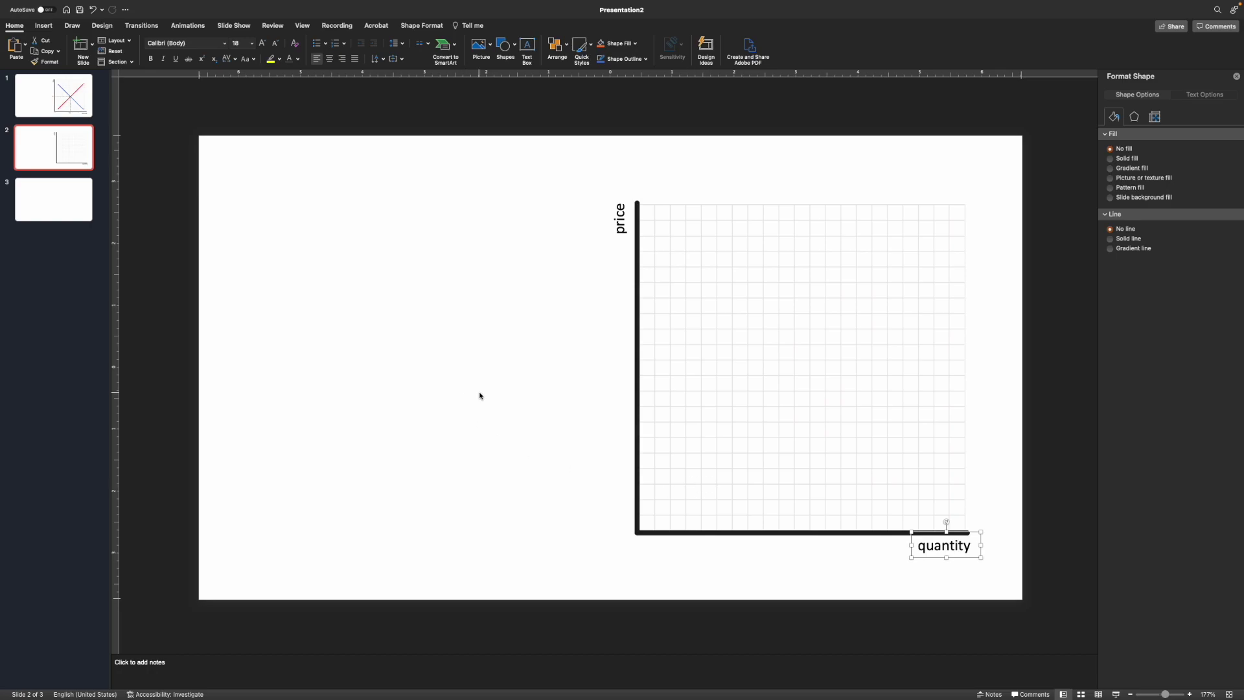
pyautogui.click(772, 567)
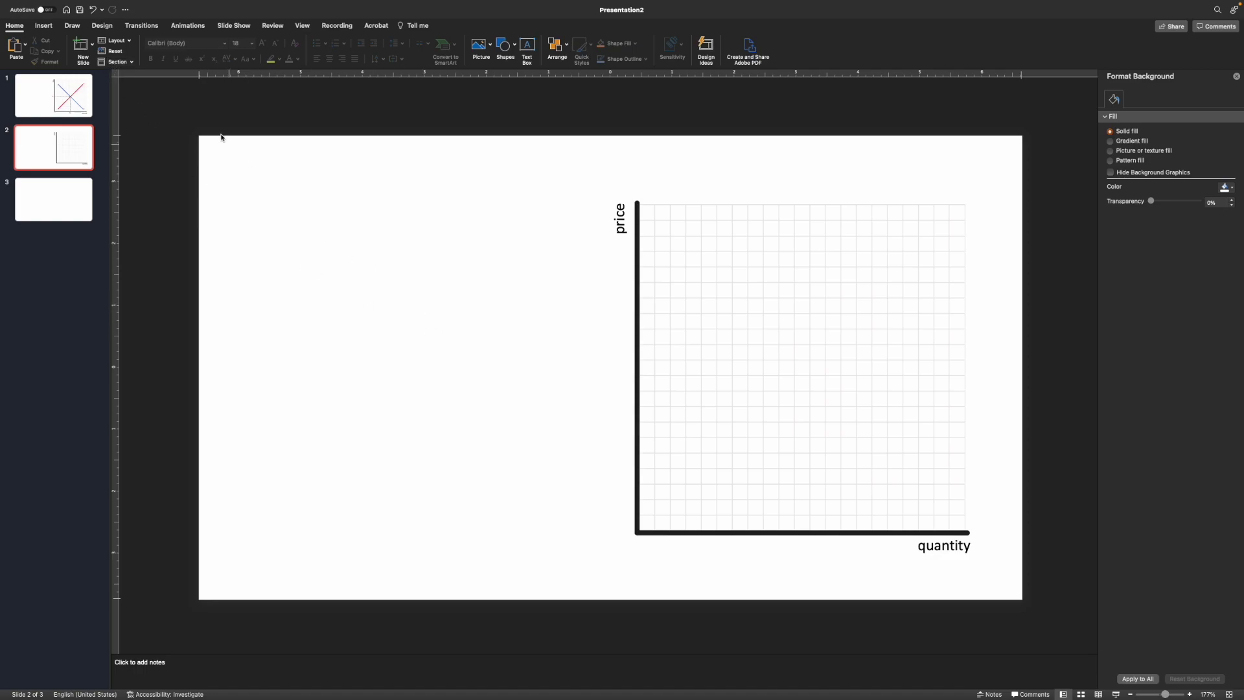
# Step: Draw a straight downward-sloping line about 4.39" high and 4.28" wide across the grid and centre it between the axes
pyautogui.click(47, 29)
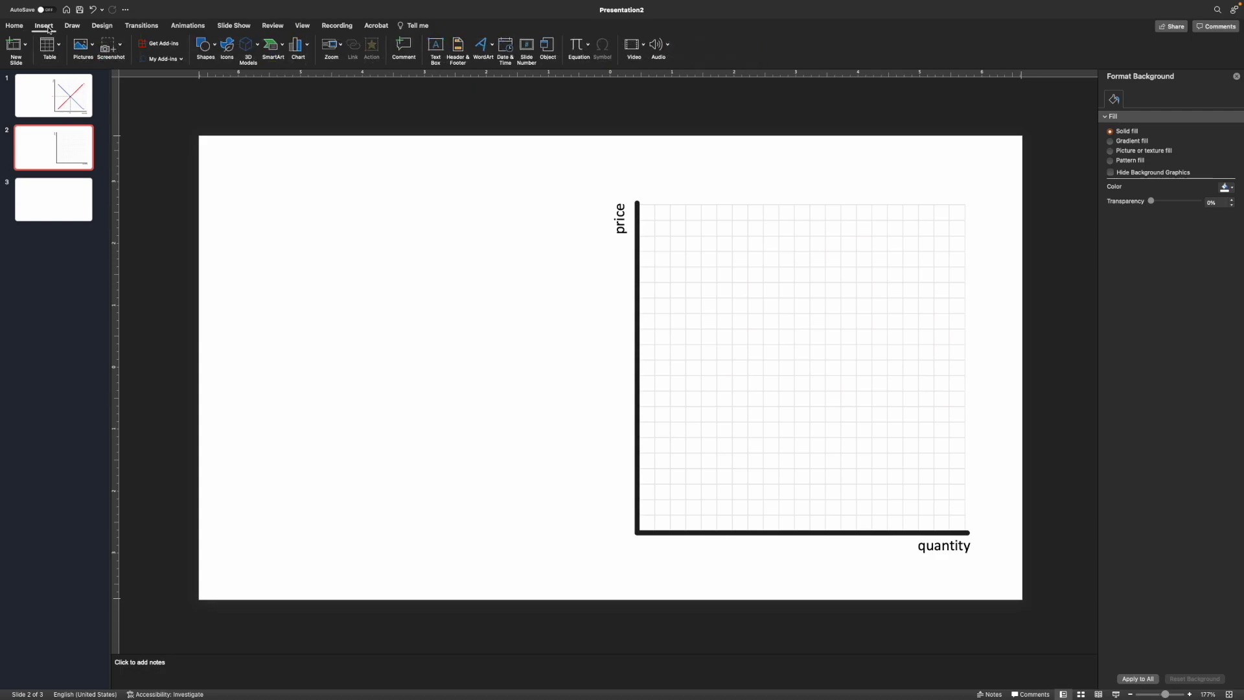
pyautogui.click(216, 47)
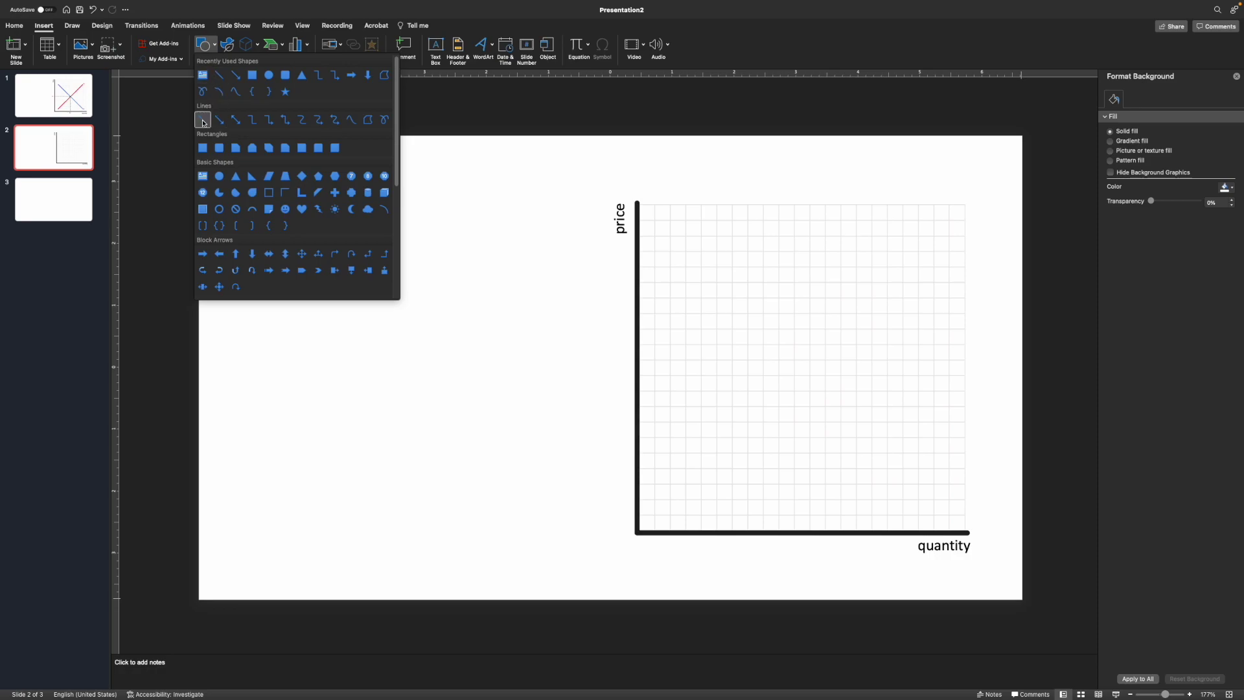
pyautogui.click(203, 121)
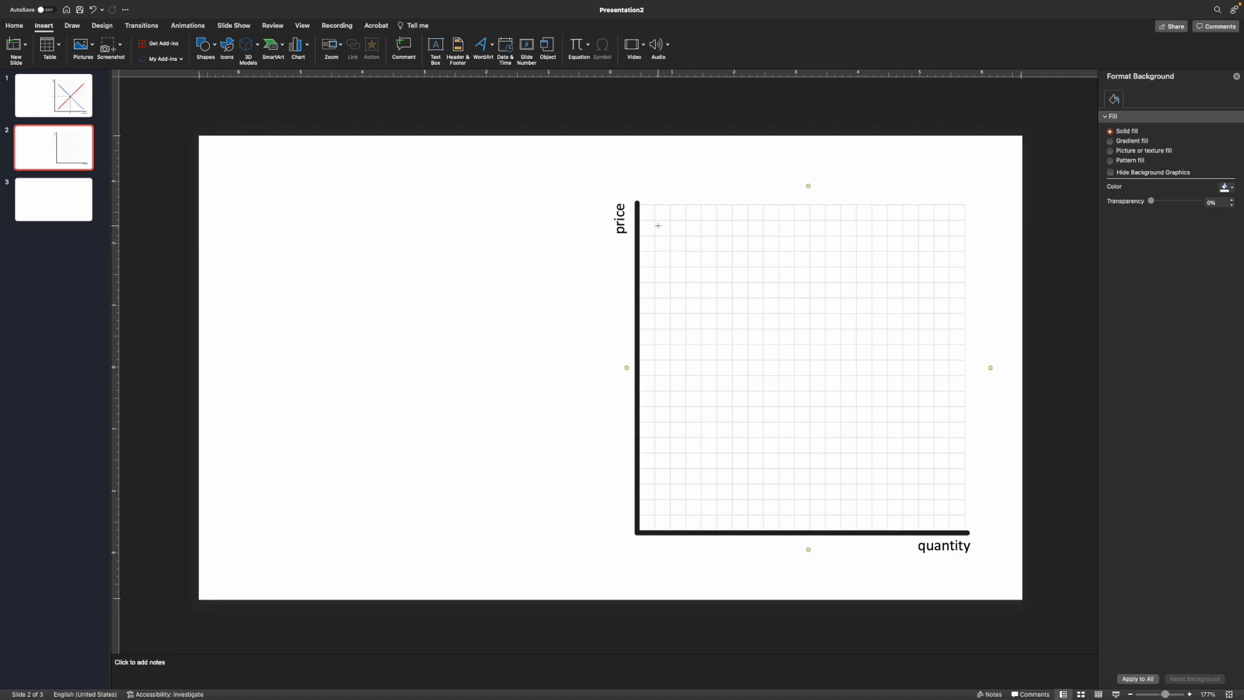
pyautogui.moveTo(656, 222)
pyautogui.mouseDown()
pyautogui.moveTo(908, 447)
pyautogui.moveTo(943, 511)
pyautogui.moveTo(908, 487)
pyautogui.moveTo(919, 495)
pyautogui.mouseUp()
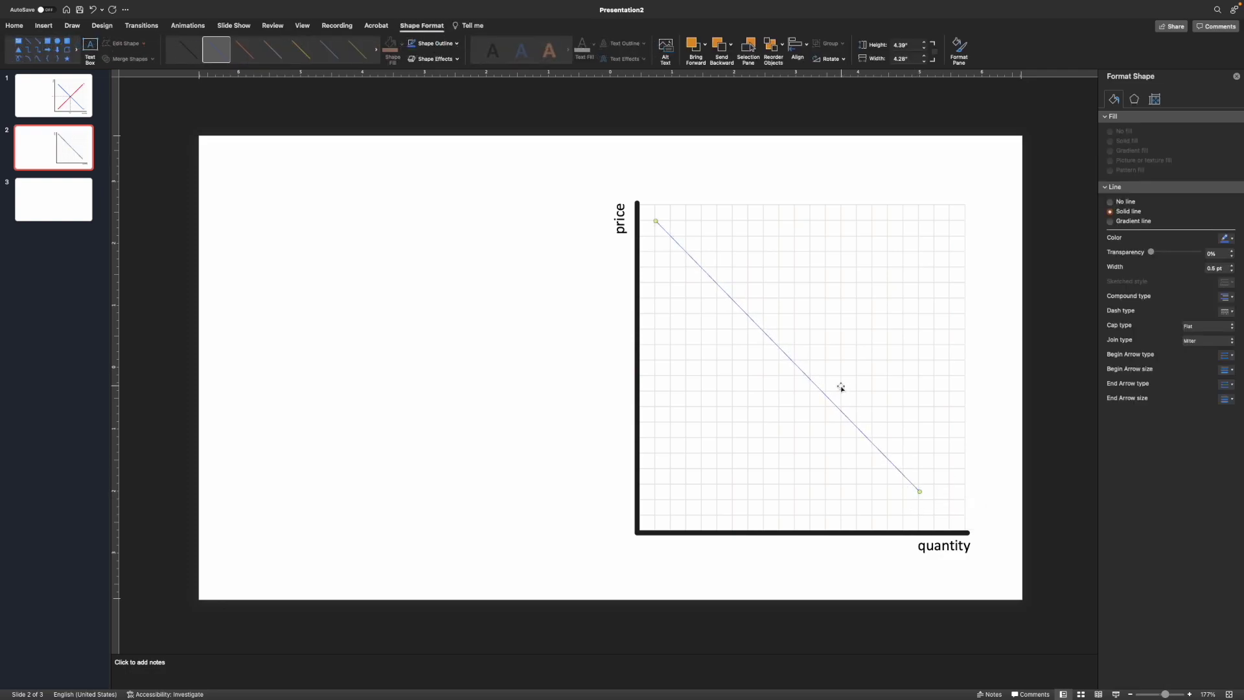
pyautogui.moveTo(822, 392); pyautogui.dragTo(837, 402)
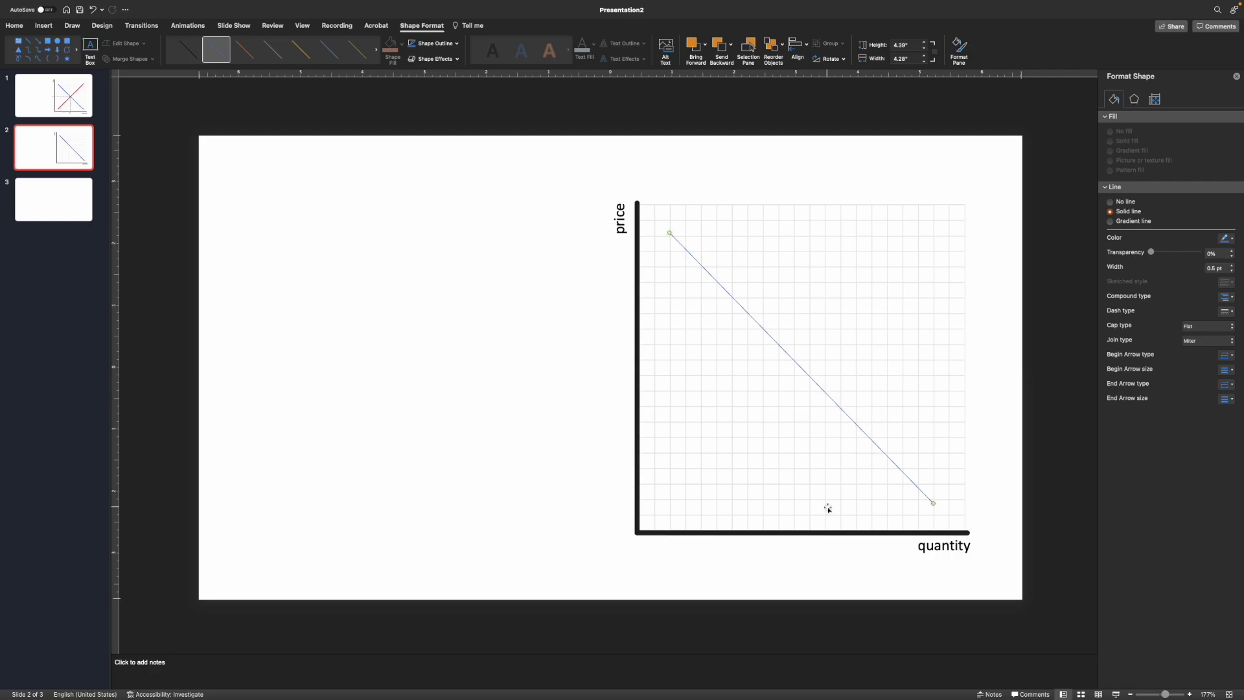
pyautogui.click(833, 478)
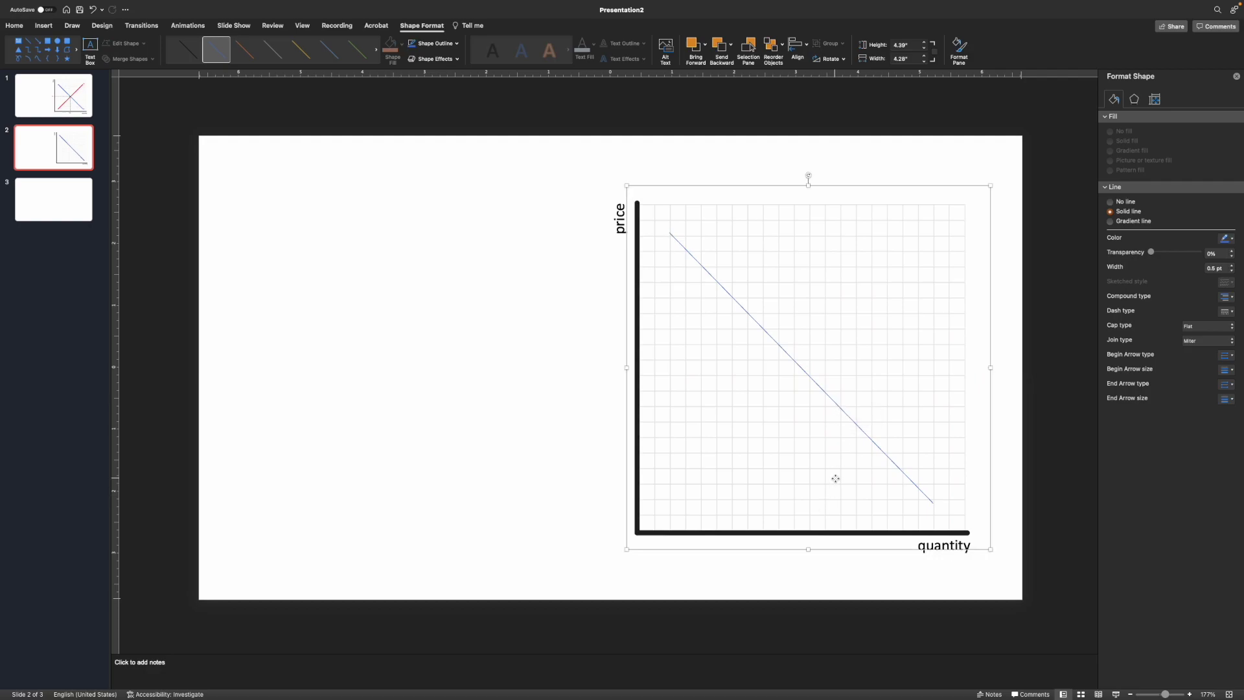
pyautogui.click(810, 575)
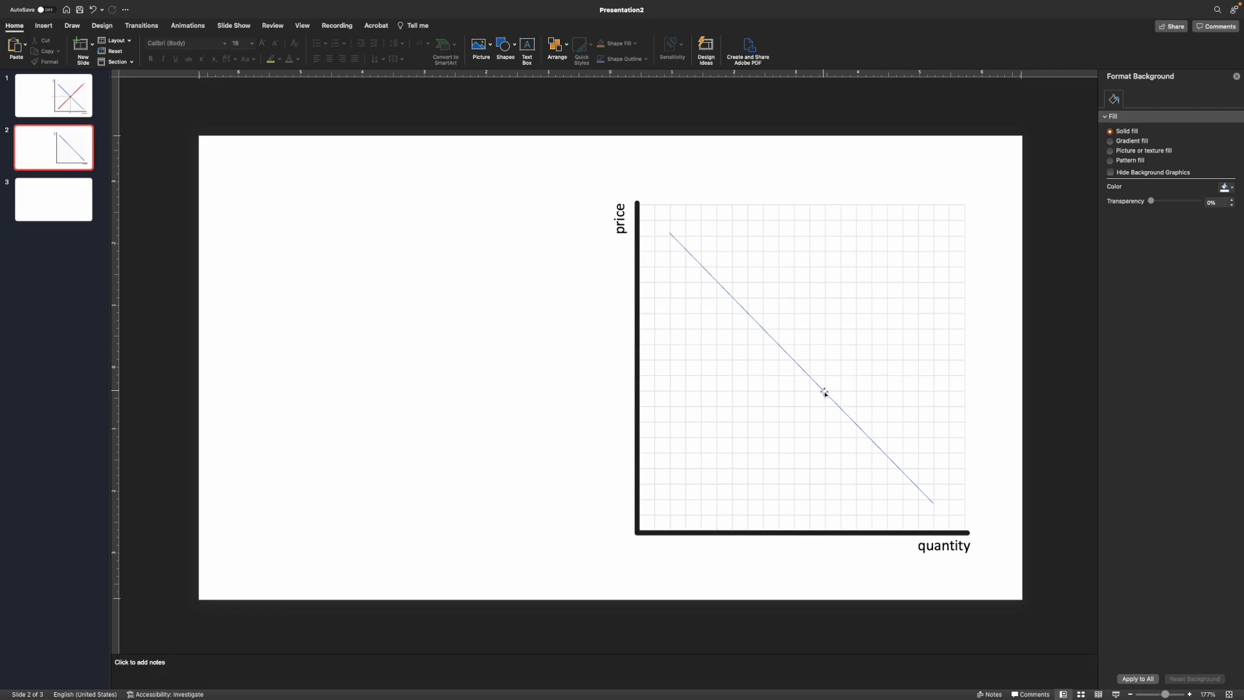
# Step: Open the sloping line's shape formatting and set its color to the standard blue
pyautogui.click(824, 392)
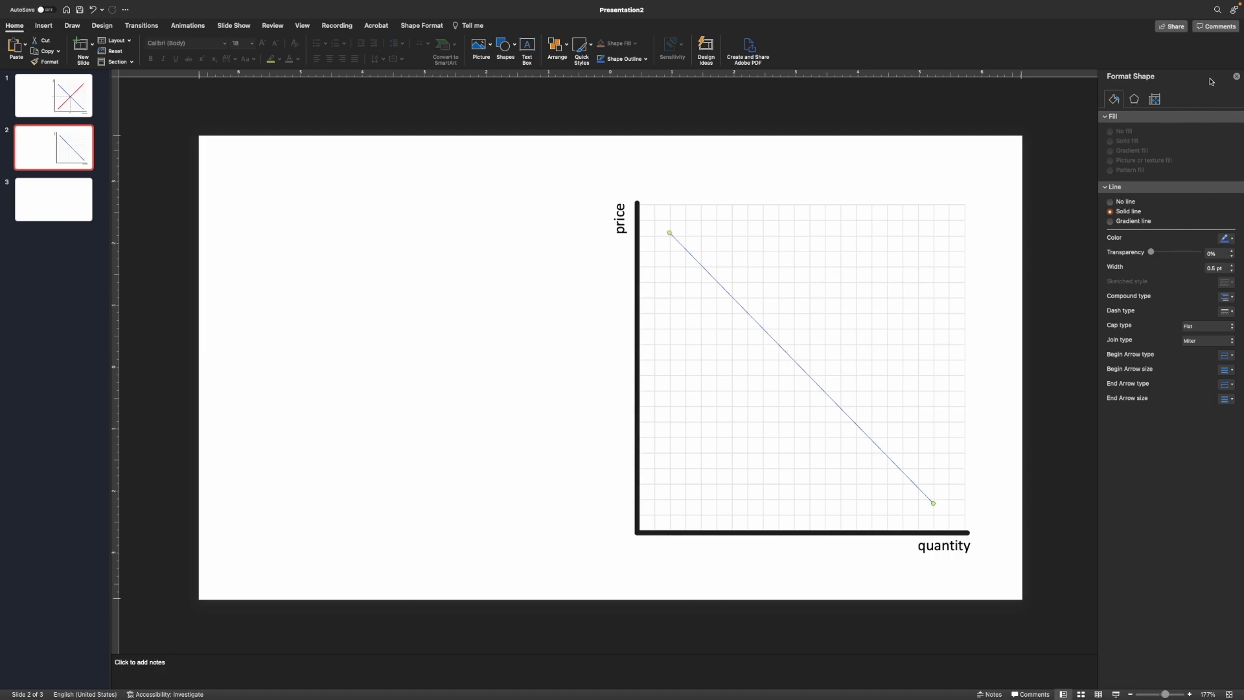
pyautogui.click(1236, 77)
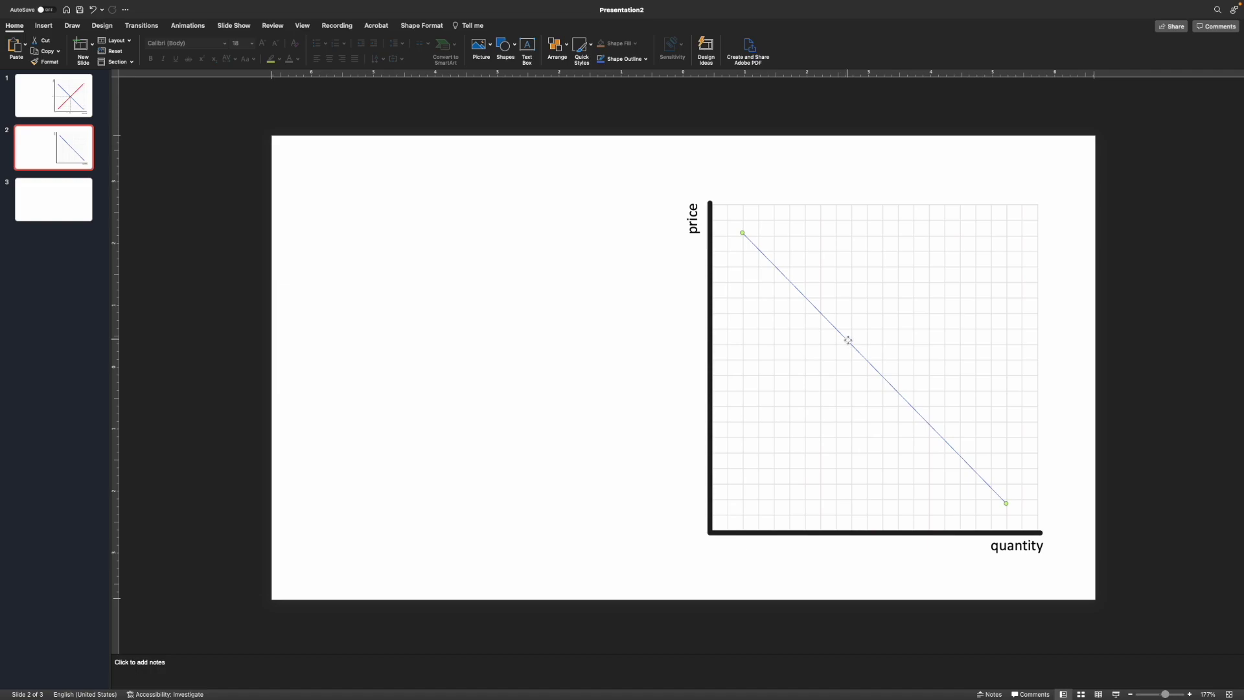
pyautogui.rightClick(849, 340)
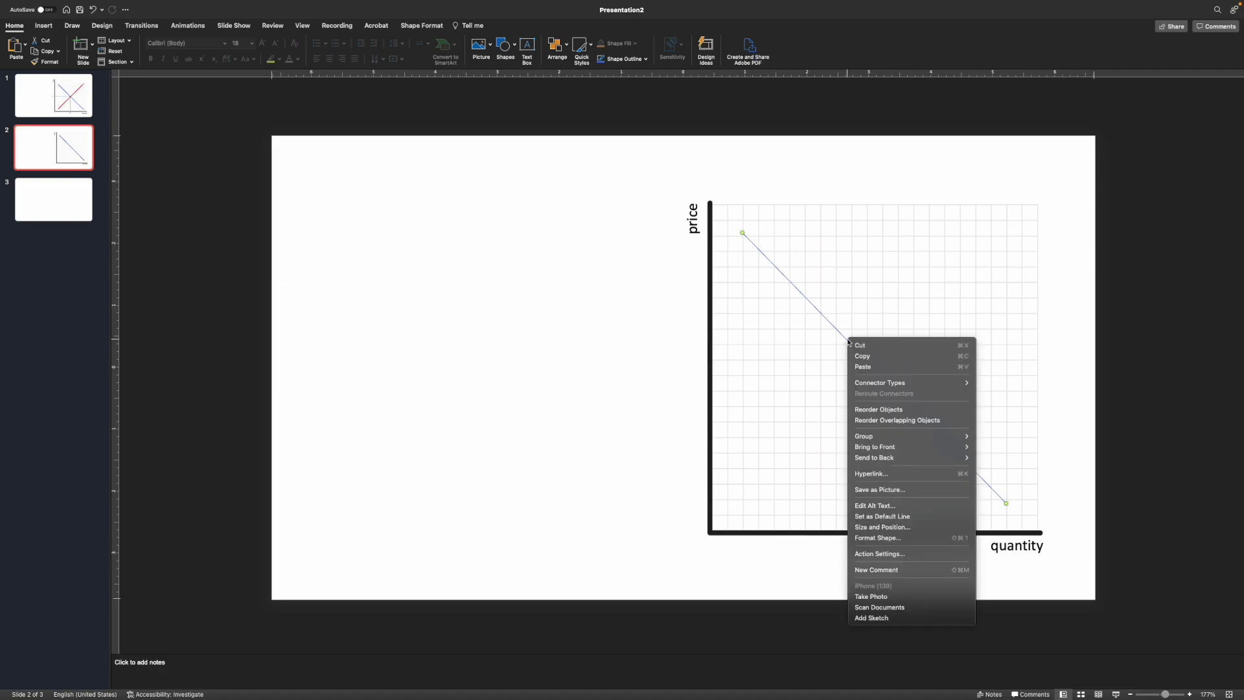
pyautogui.click(894, 544)
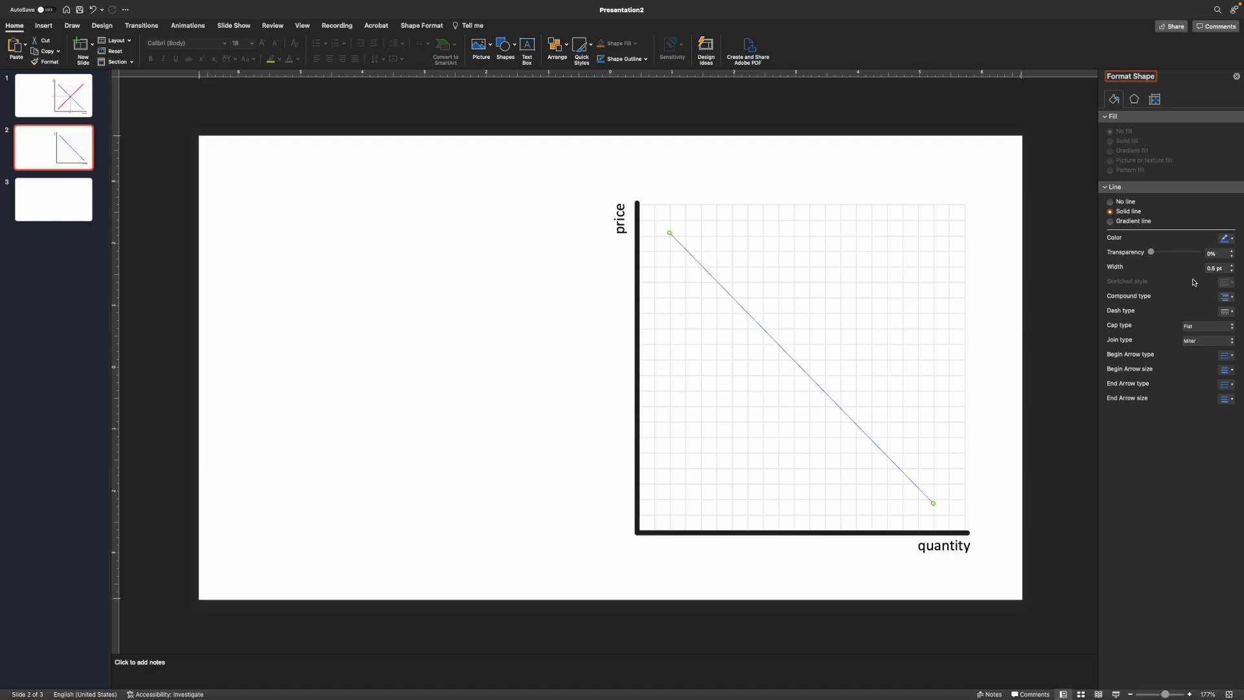
pyautogui.click(1227, 239)
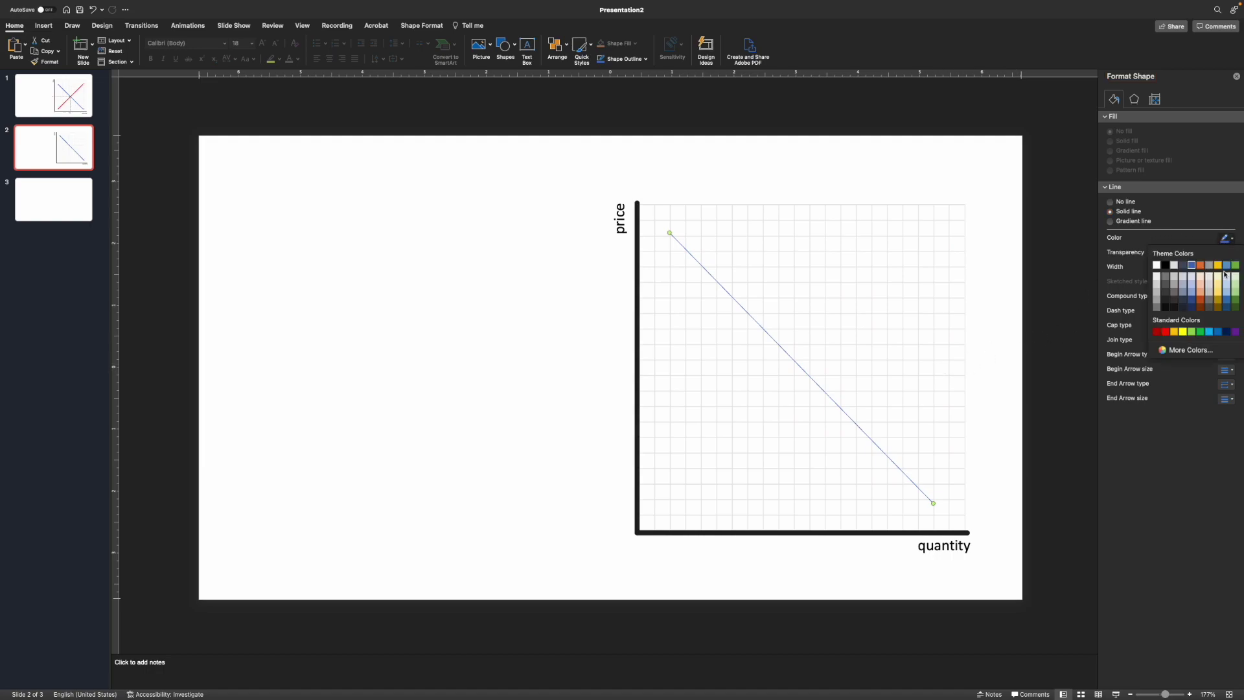
pyautogui.click(1218, 333)
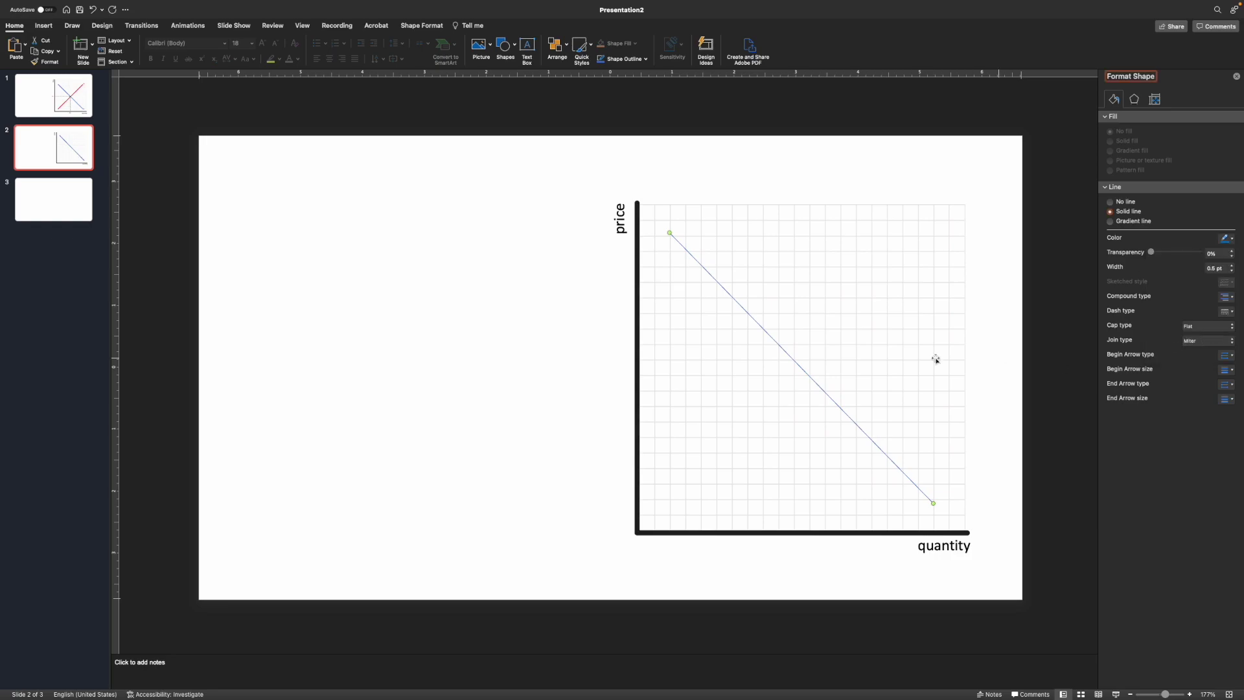
# Step: Increase the sloping line's width to 3 pt
pyautogui.click(1233, 266)
pyautogui.click(1233, 265)
pyautogui.click(1233, 266)
pyautogui.click(1233, 265)
pyautogui.click(1233, 266)
pyautogui.click(1232, 266)
pyautogui.click(1233, 265)
pyautogui.click(1233, 266)
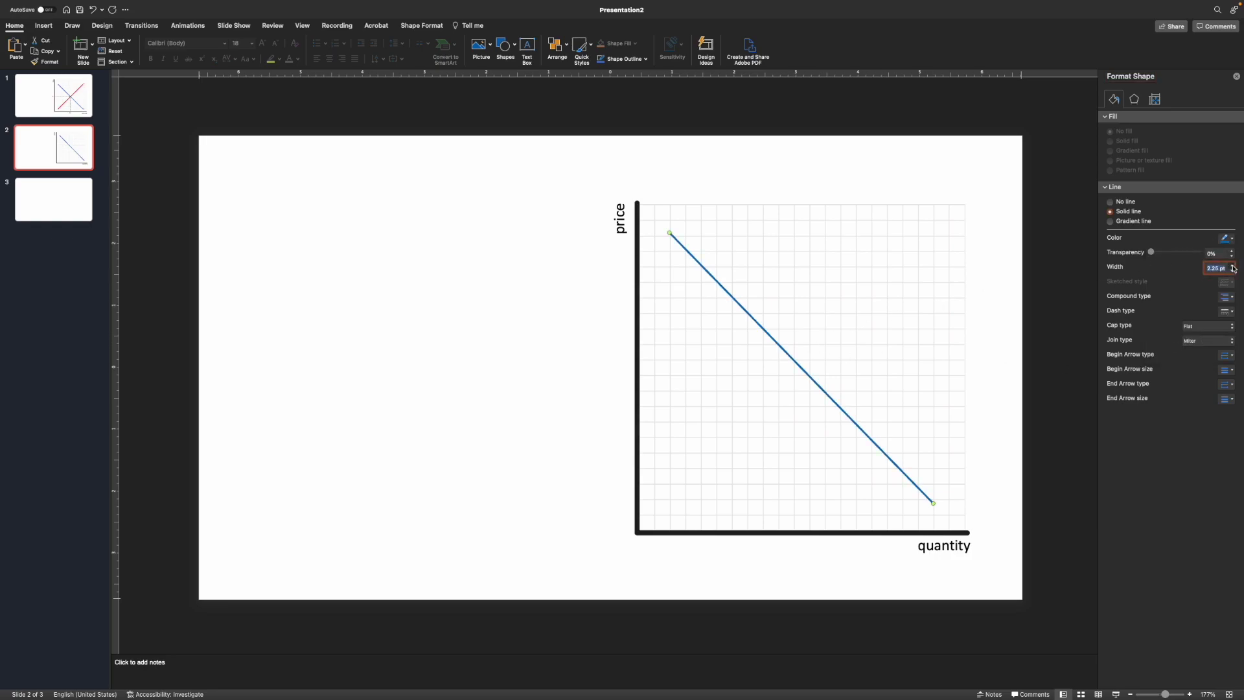
pyautogui.click(1233, 266)
pyautogui.click(1233, 266)
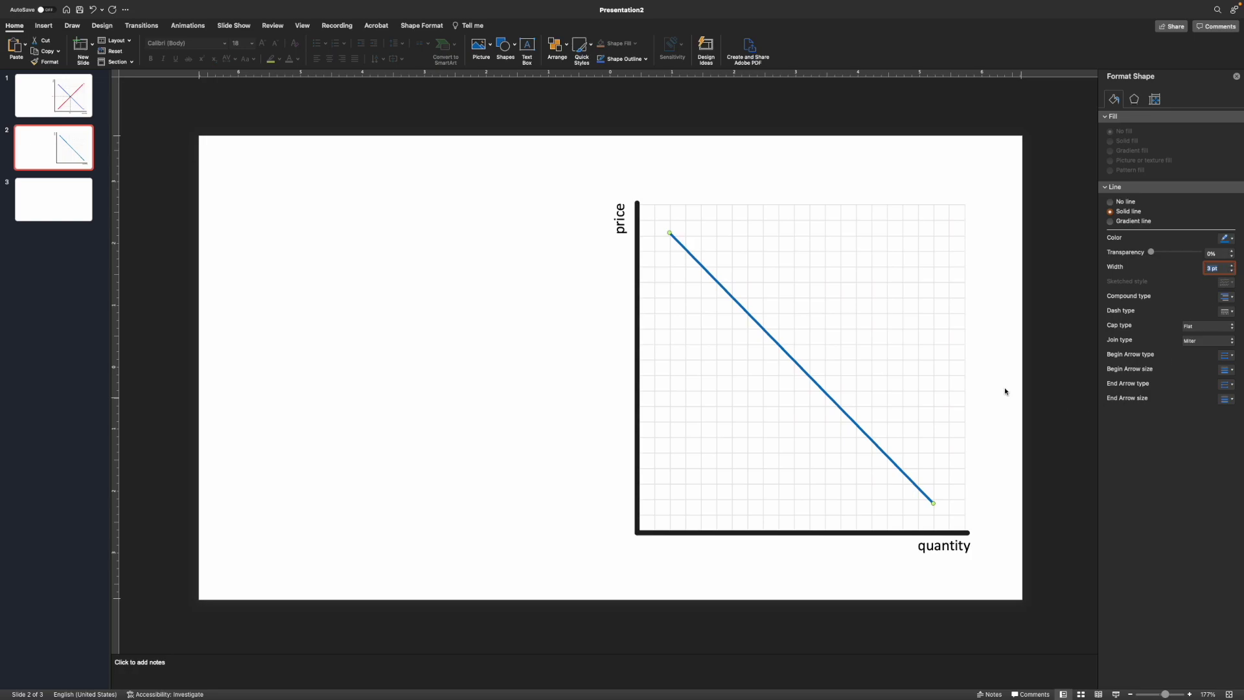
pyautogui.click(803, 317)
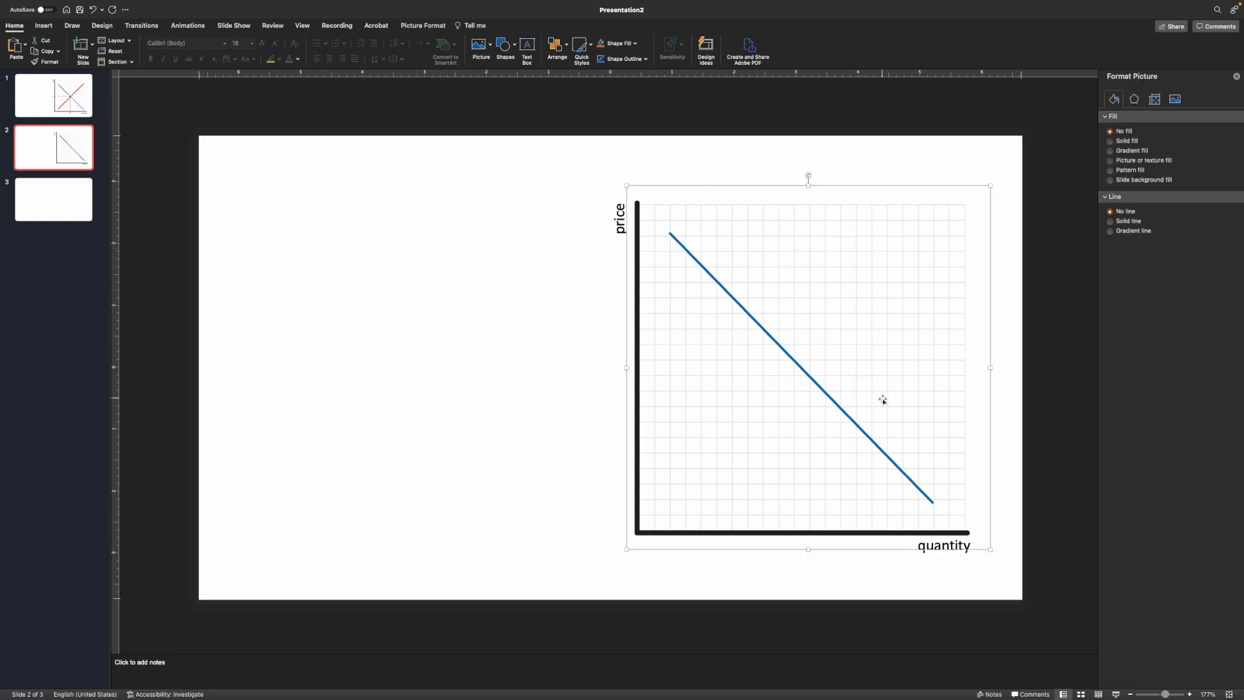
pyautogui.click(813, 377)
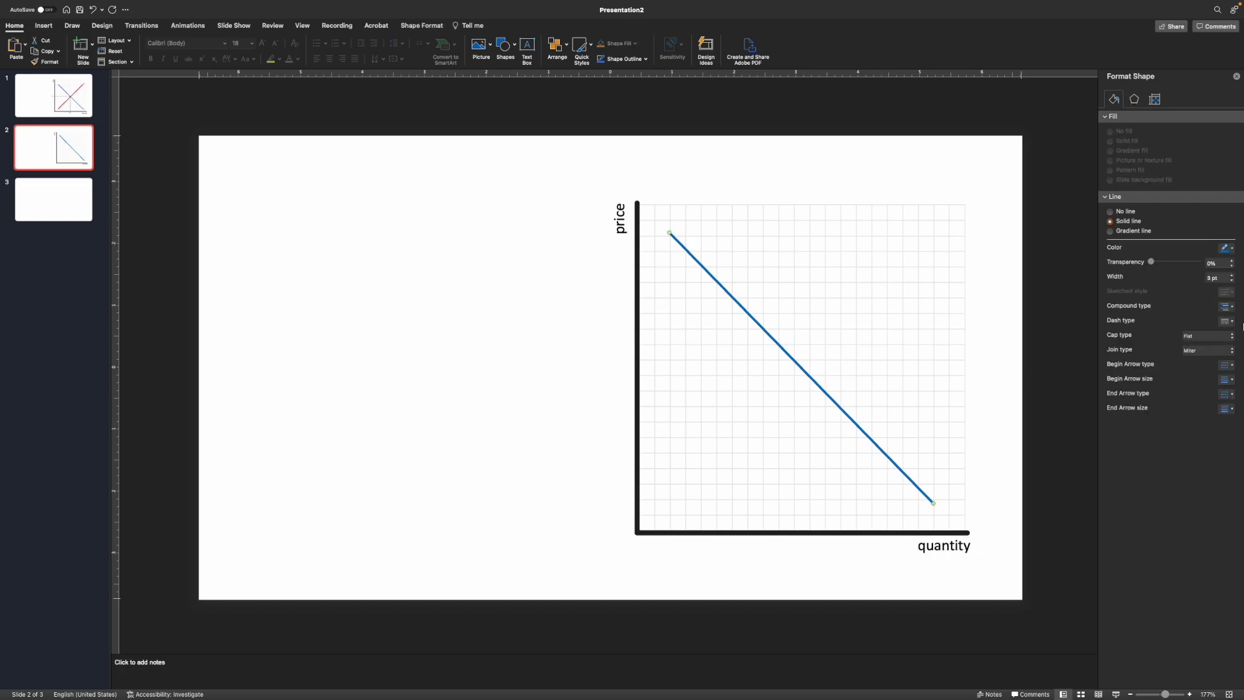
# Step: Increase the blue line's thickness to 3.5 pt and pull its lower end slightly up and inward
pyautogui.click(1232, 274)
pyautogui.click(1232, 275)
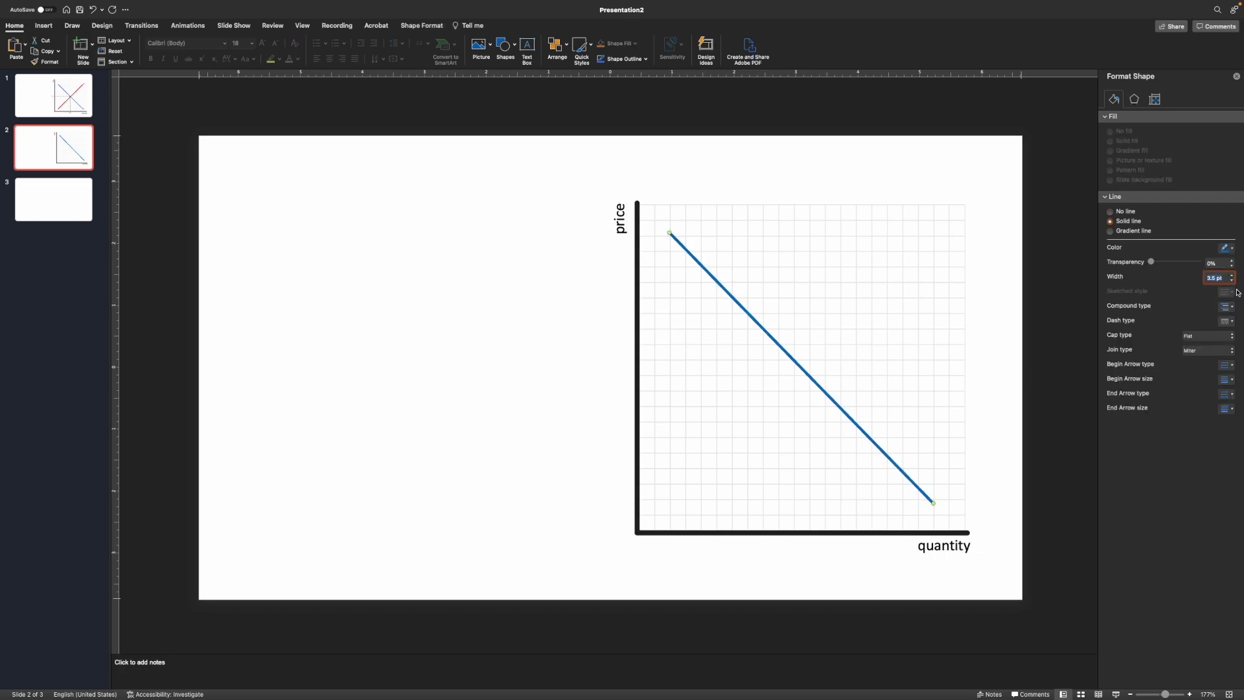
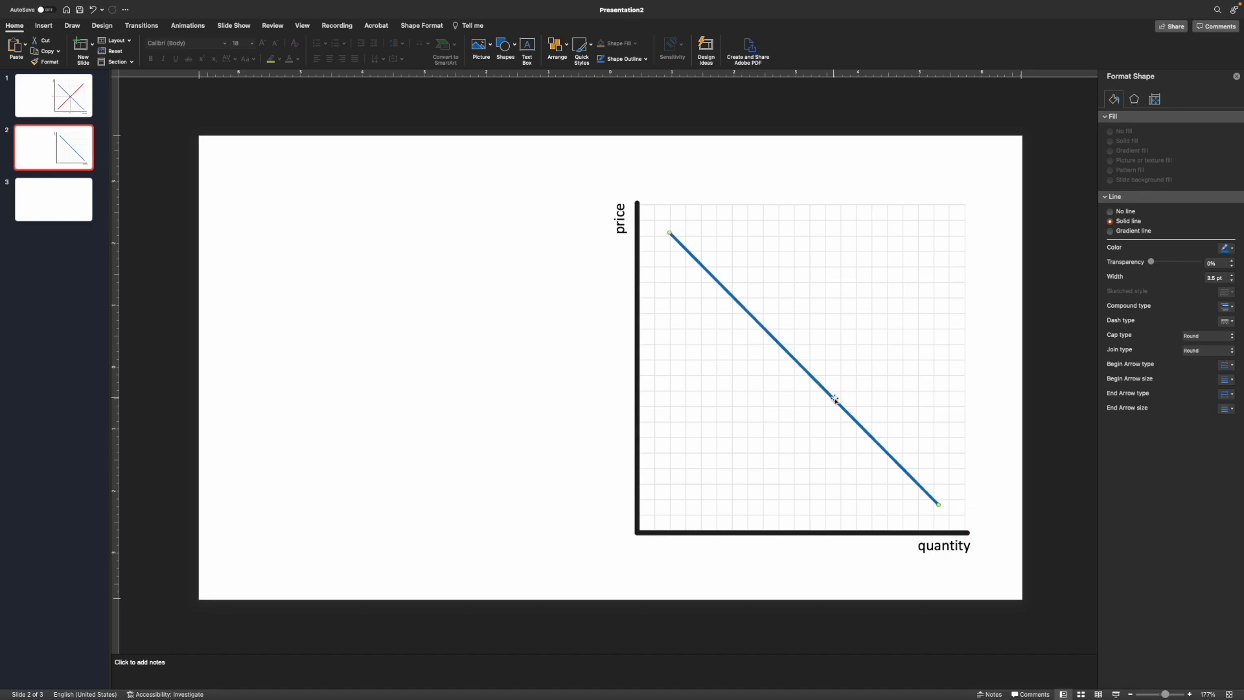
pyautogui.moveTo(938, 504); pyautogui.dragTo(924, 488)
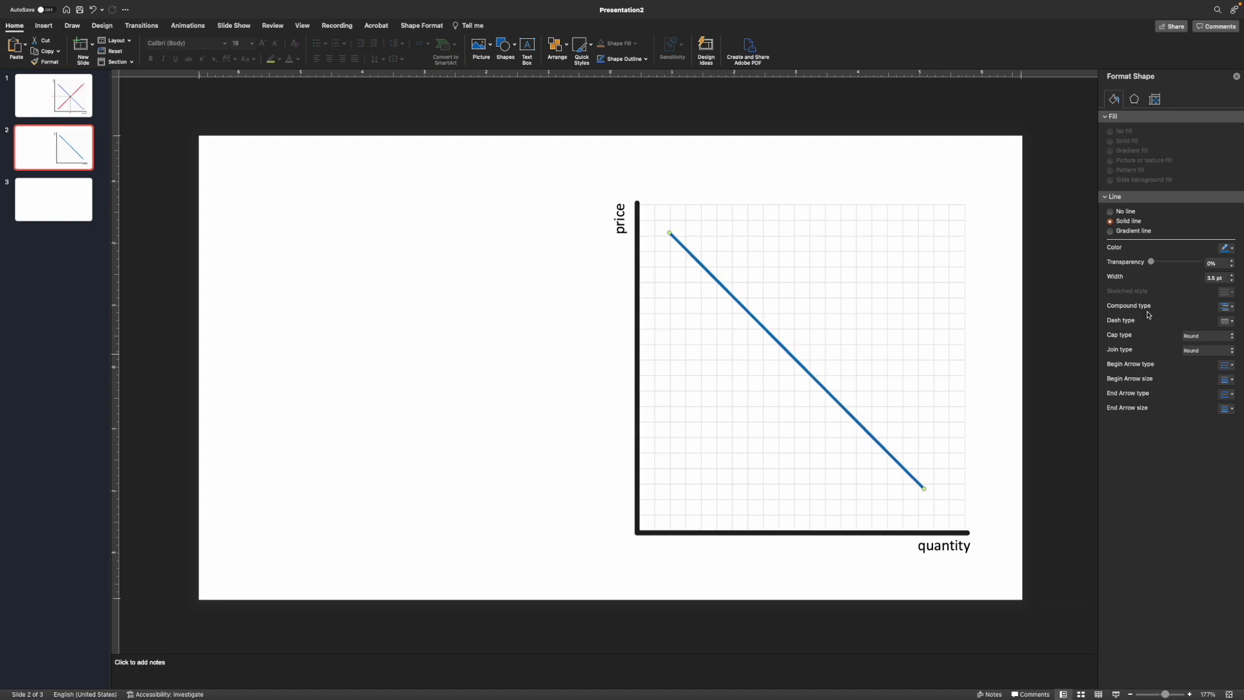
# Step: Set the blue line's height and width both to 4.3"
pyautogui.click(1155, 101)
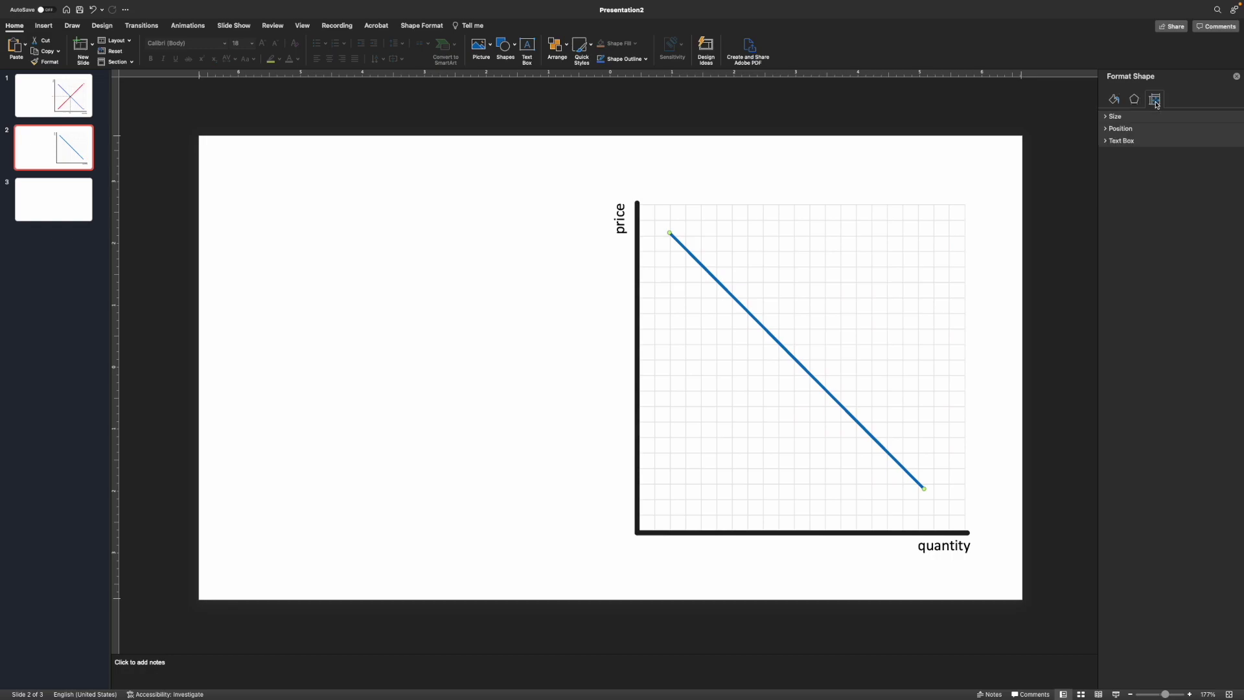
pyautogui.click(1110, 117)
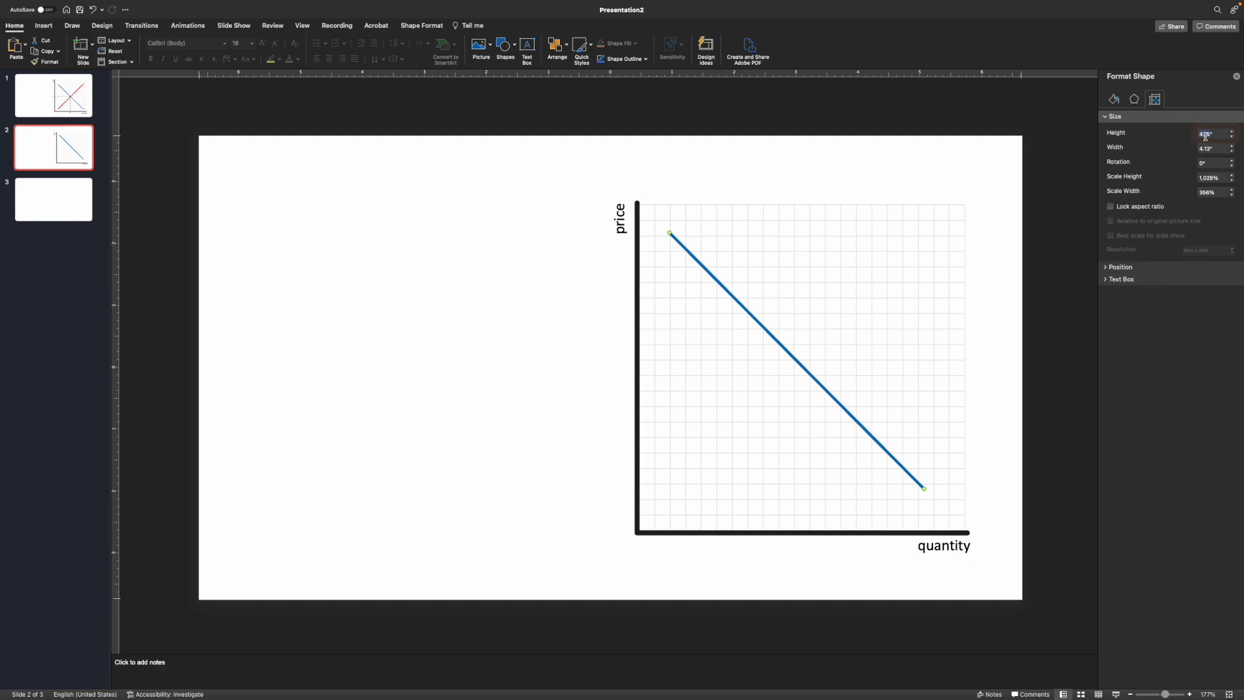
pyautogui.click(1205, 136)
pyautogui.write('4')
pyautogui.press('Tab')
pyautogui.write('4')
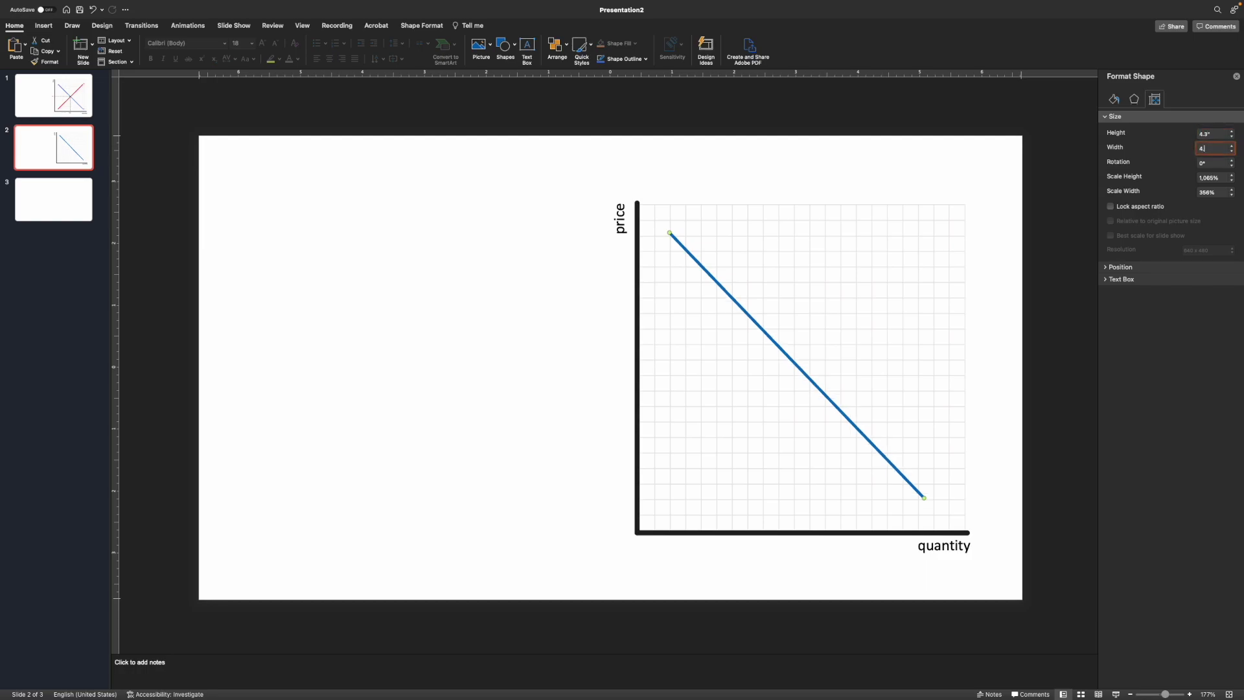
pyautogui.press('Tab')
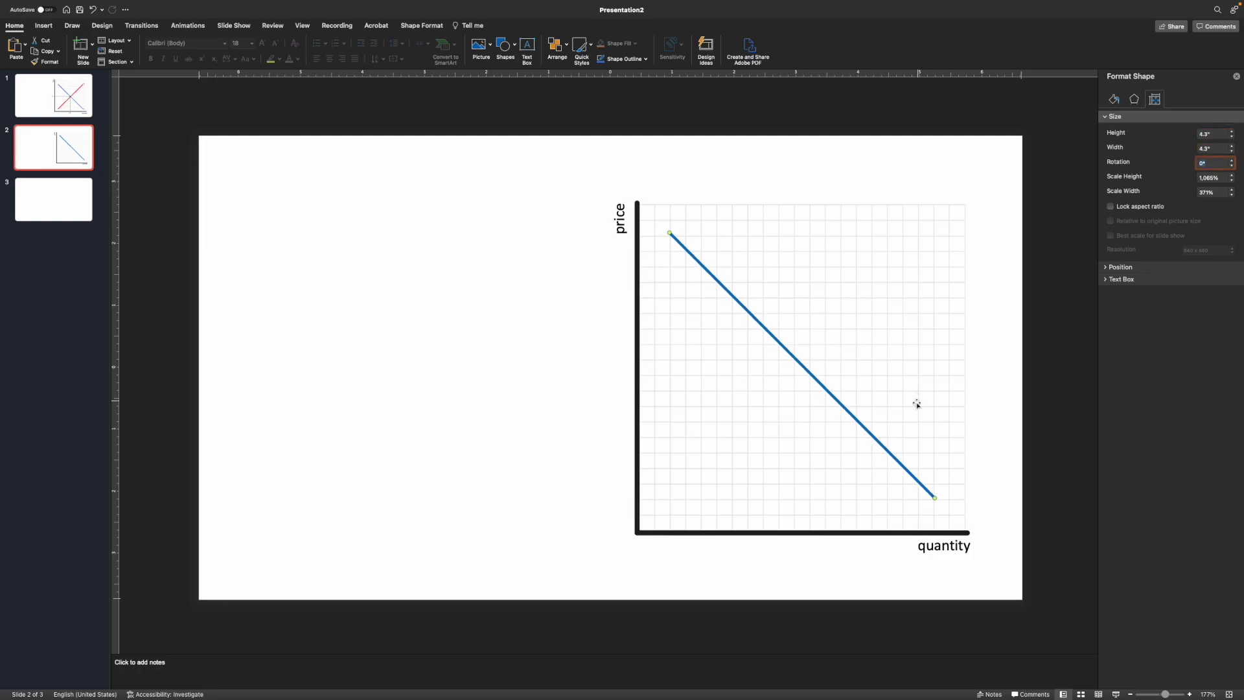
# Step: Lock the blue line's aspect ratio and nudge its lower end slightly
pyautogui.click(864, 366)
pyautogui.click(815, 380)
pyautogui.click(1112, 207)
pyautogui.moveTo(935, 497)
pyautogui.mouseDown()
pyautogui.moveTo(710, 275)
pyautogui.moveTo(833, 395)
pyautogui.moveTo(714, 251)
pyautogui.moveTo(934, 498)
pyautogui.mouseUp()
pyautogui.click(909, 409)
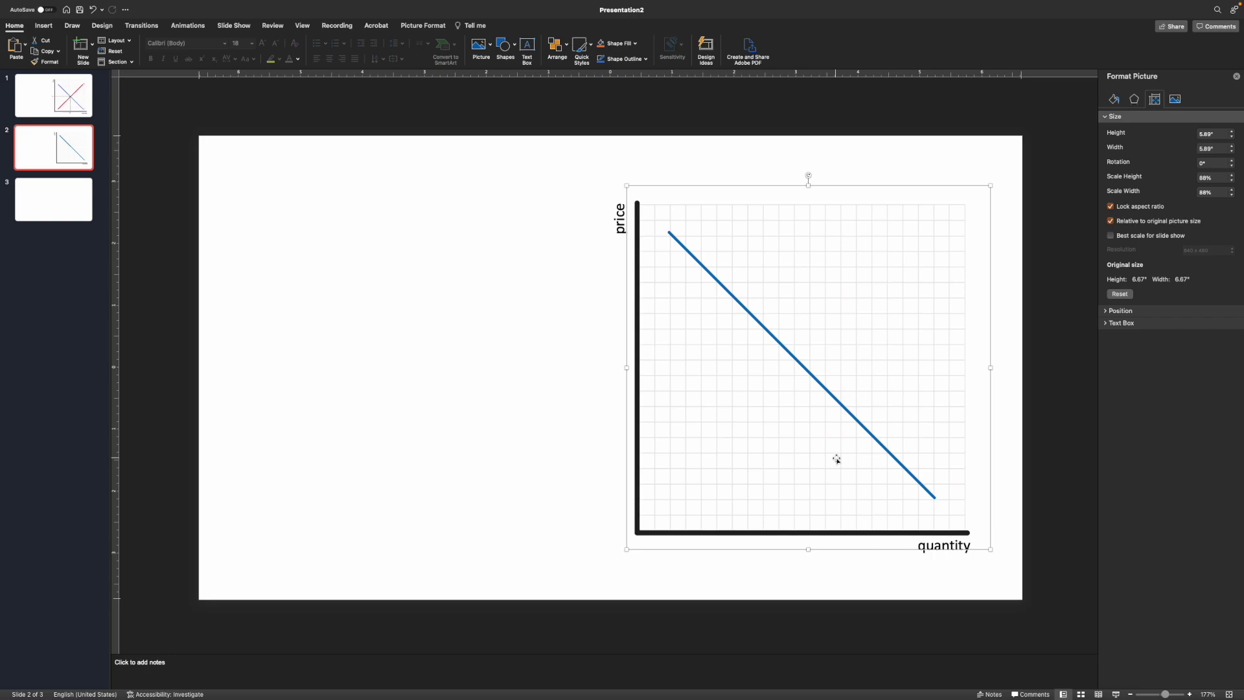
# Step: Duplicate the quantity label, place the copy beside the blue line's lower end and change its text to "D1"
pyautogui.click(855, 572)
pyautogui.click(935, 548)
pyautogui.click(935, 558)
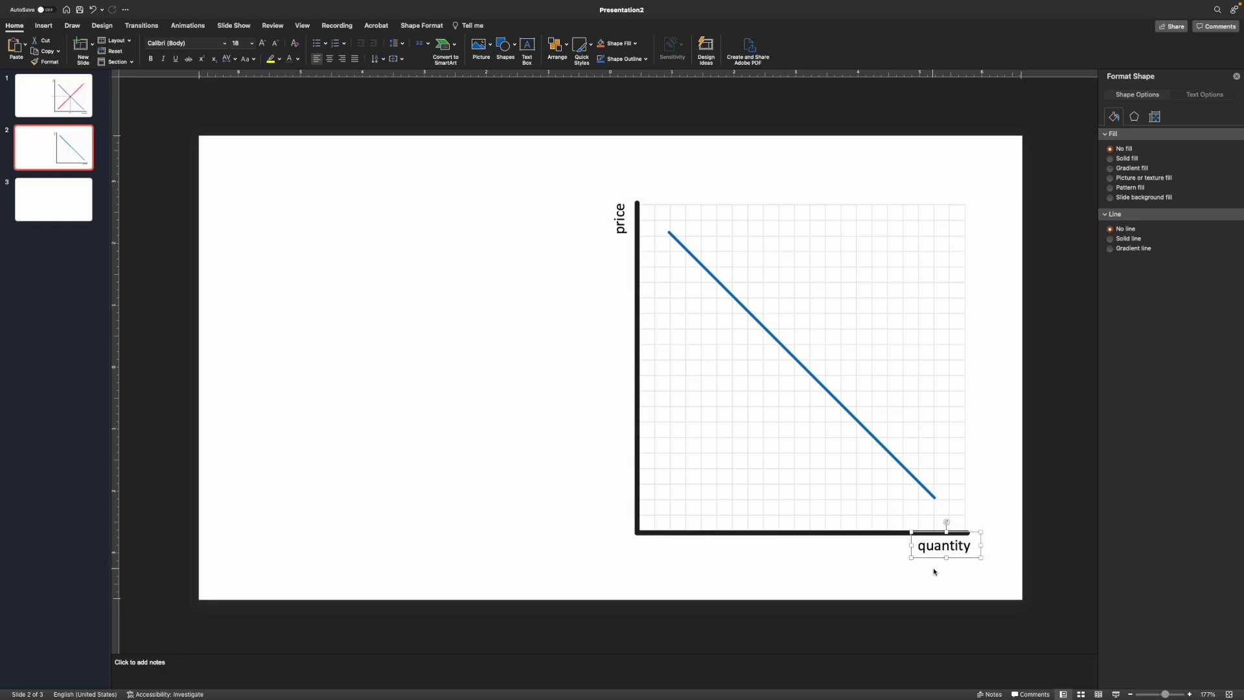
pyautogui.press('super+d')
pyautogui.moveTo(943, 568); pyautogui.dragTo(959, 513)
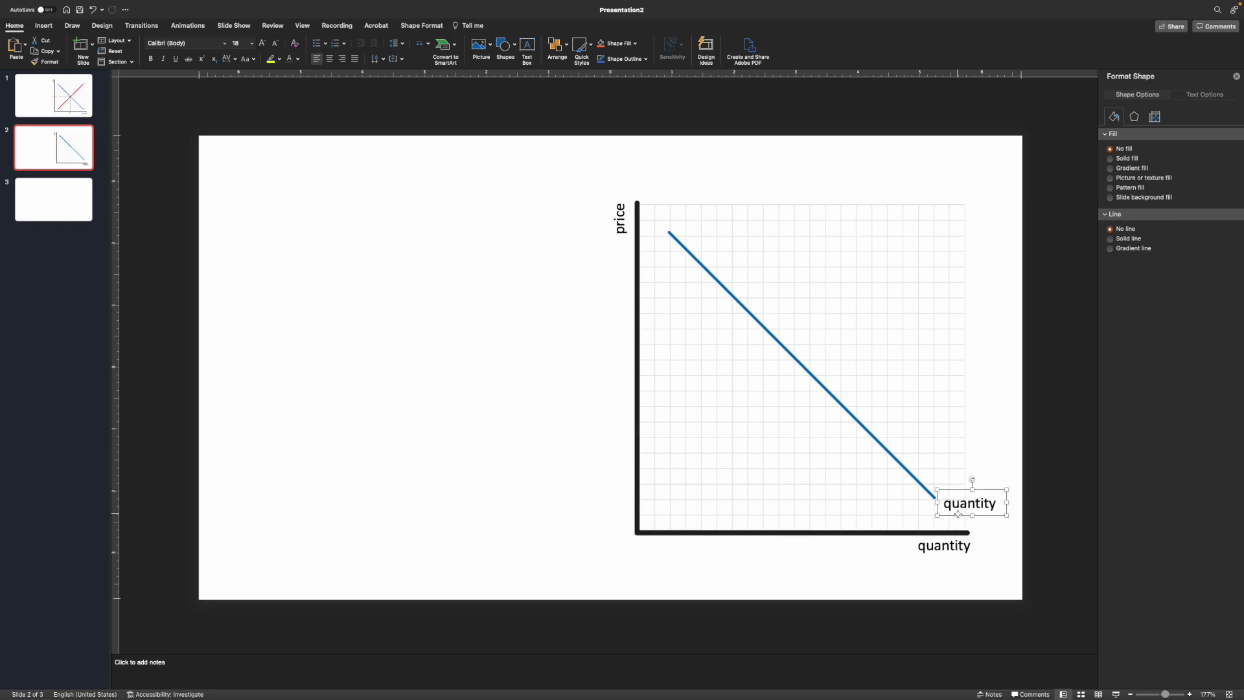
pyautogui.doubleClick(962, 511)
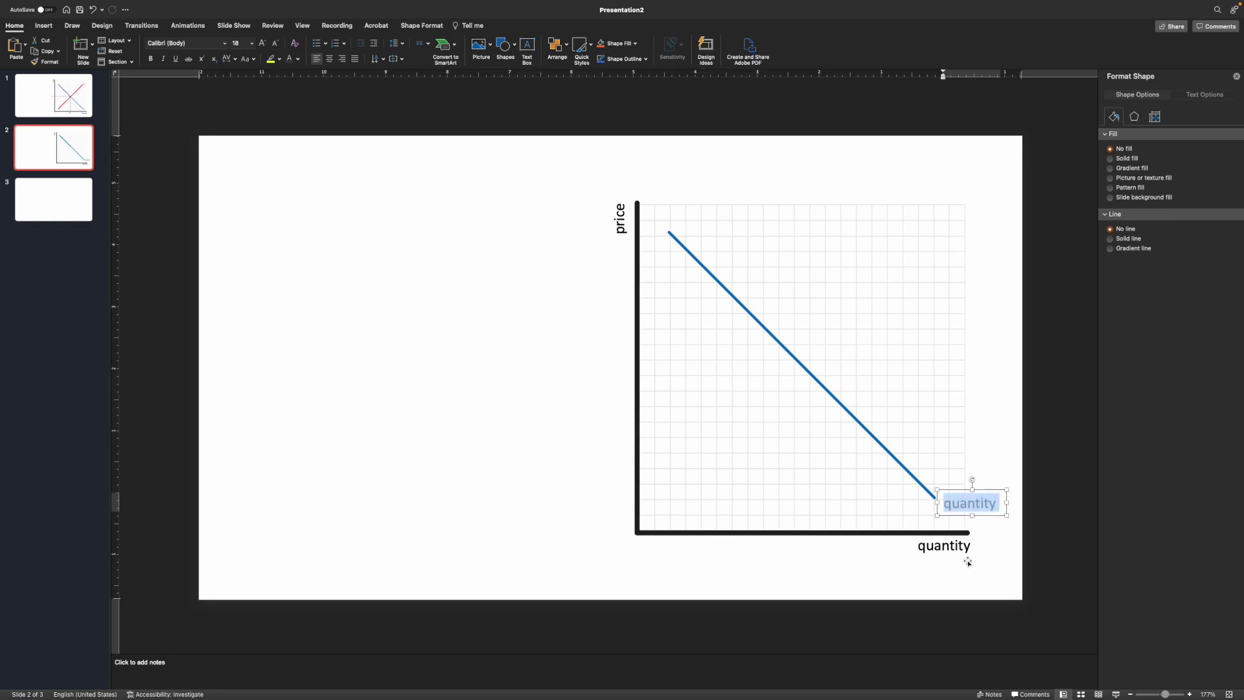
pyautogui.write('D1')
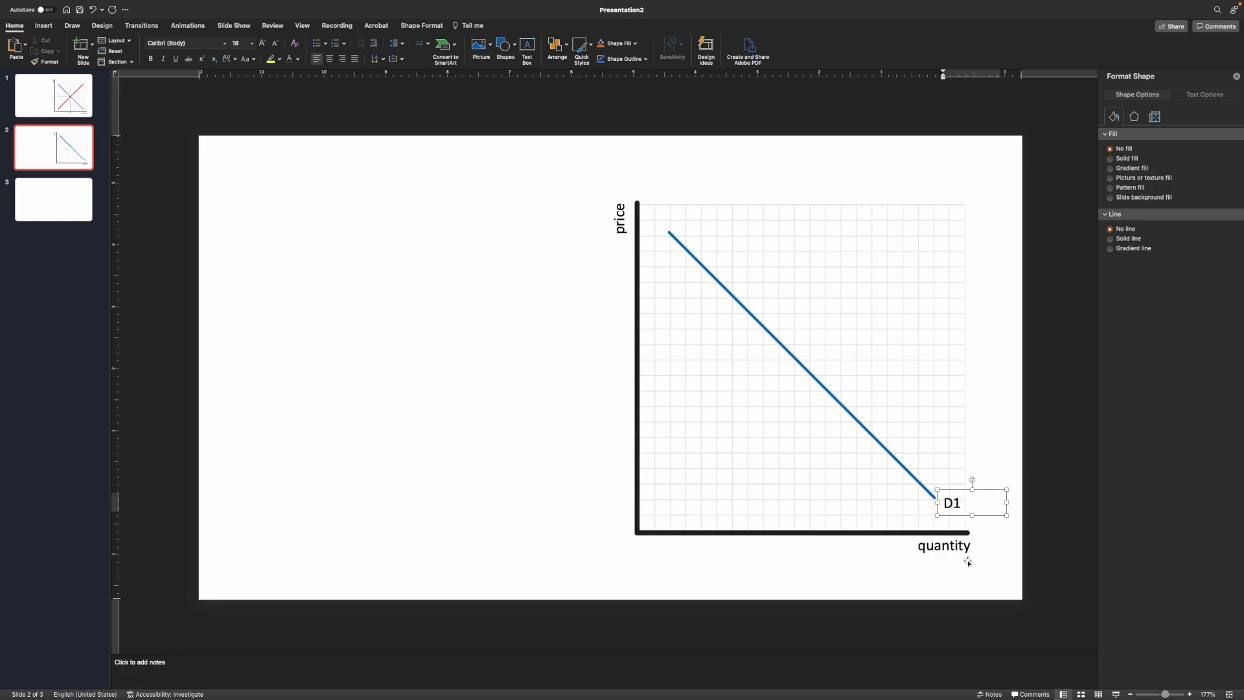
# Step: Make the 1 in the D1 label a subscript and color the label standard blue
pyautogui.hotkey('shift', 'Left')
pyautogui.click(214, 59)
pyautogui.doubleClick(951, 505)
pyautogui.click(298, 59)
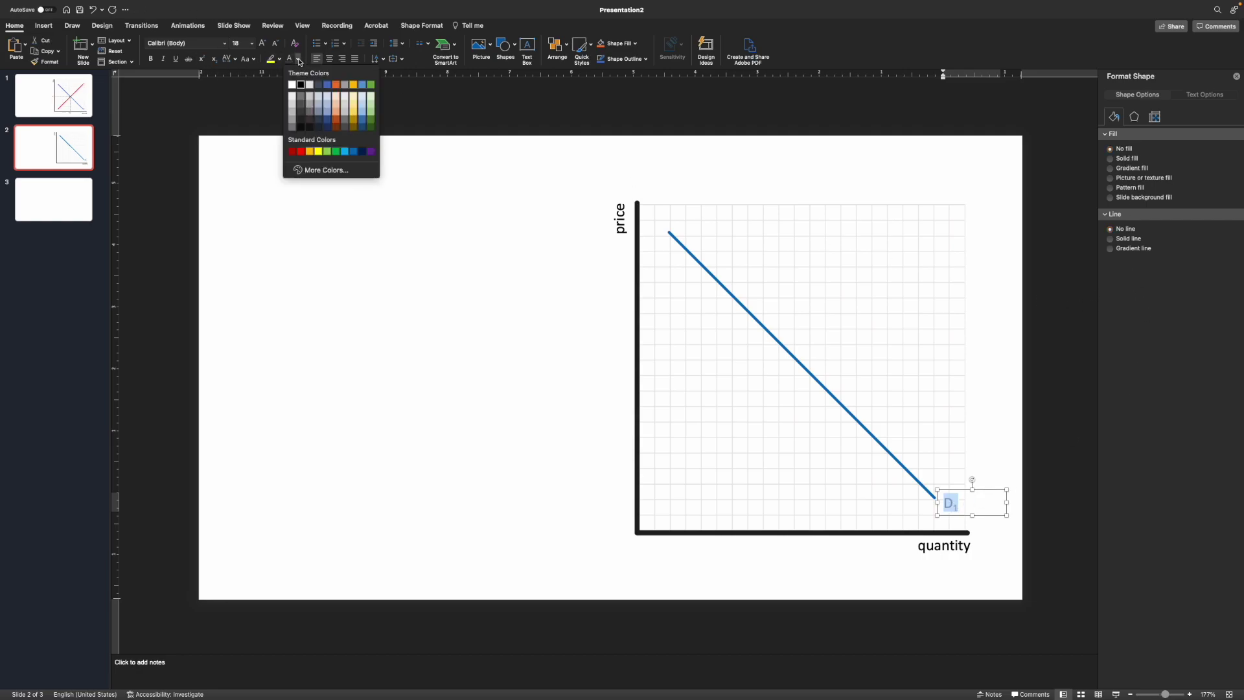
pyautogui.click(352, 151)
pyautogui.click(570, 394)
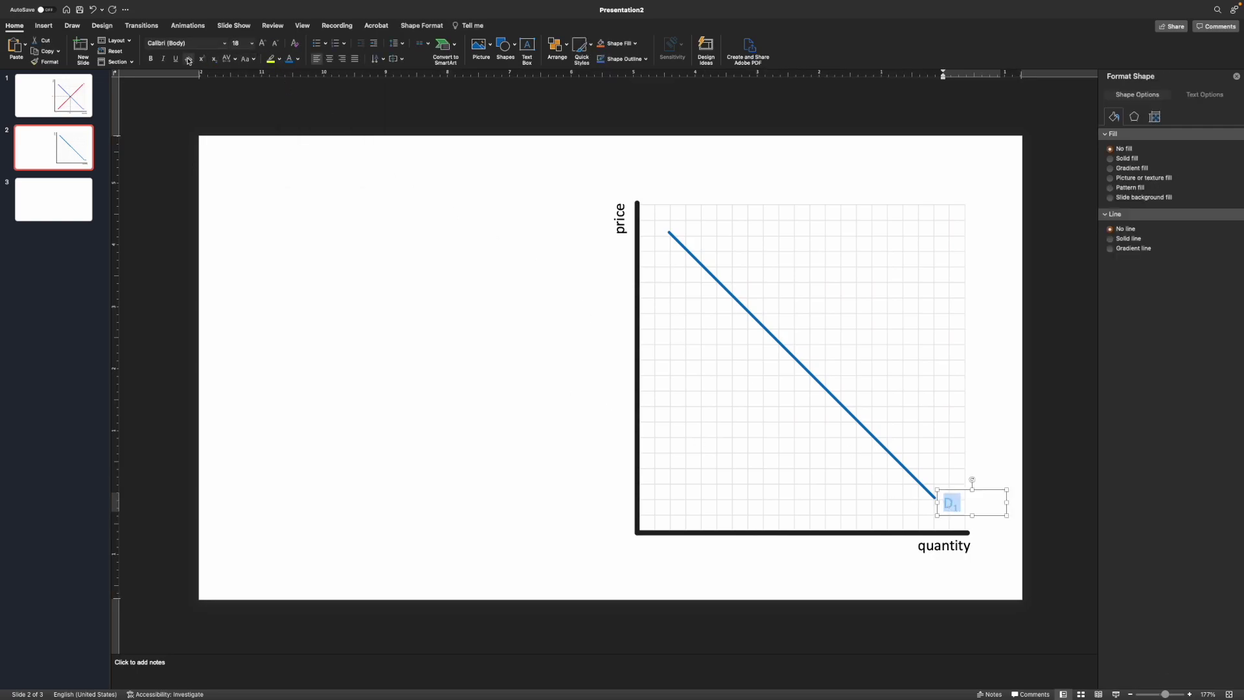
# Step: Make the D1 label bold and adjust its position beside the blue line's lower end
pyautogui.click(154, 60)
pyautogui.click(794, 491)
pyautogui.click(967, 517)
pyautogui.moveTo(966, 517); pyautogui.dragTo(968, 517)
pyautogui.click(725, 561)
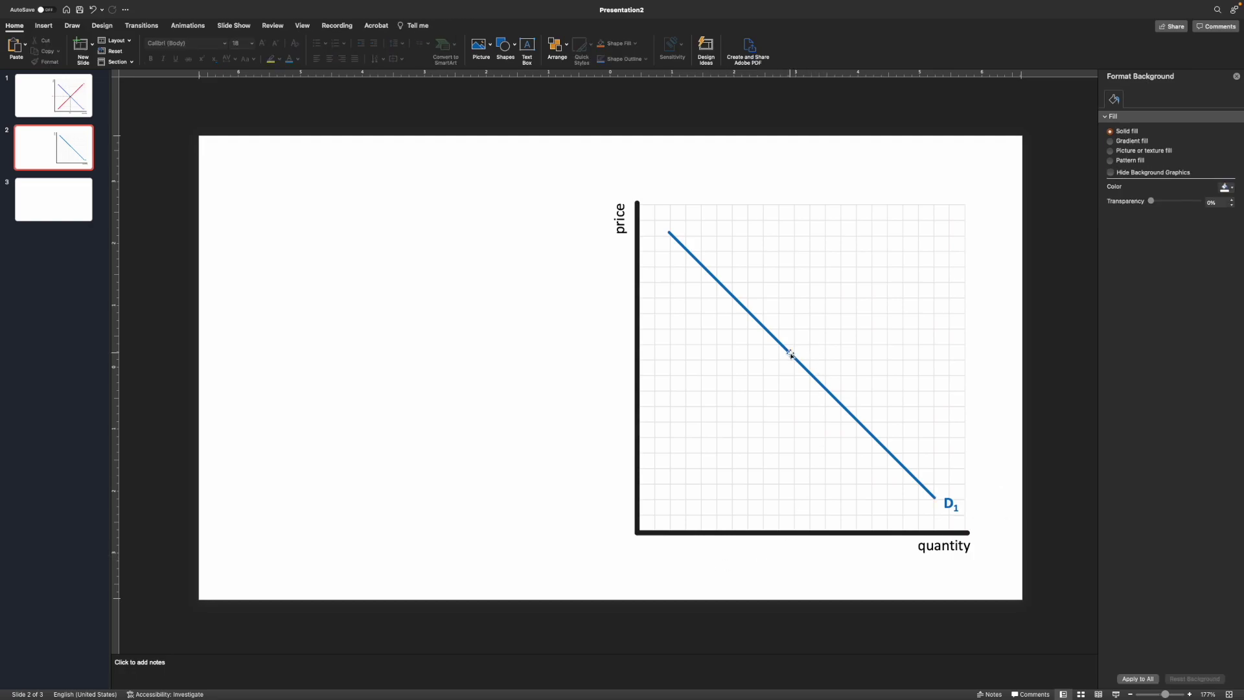
# Step: Draw a straight upward-sloping line about 4.25" high and 4.1" wide across the grid, crossing the blue line
pyautogui.click(44, 26)
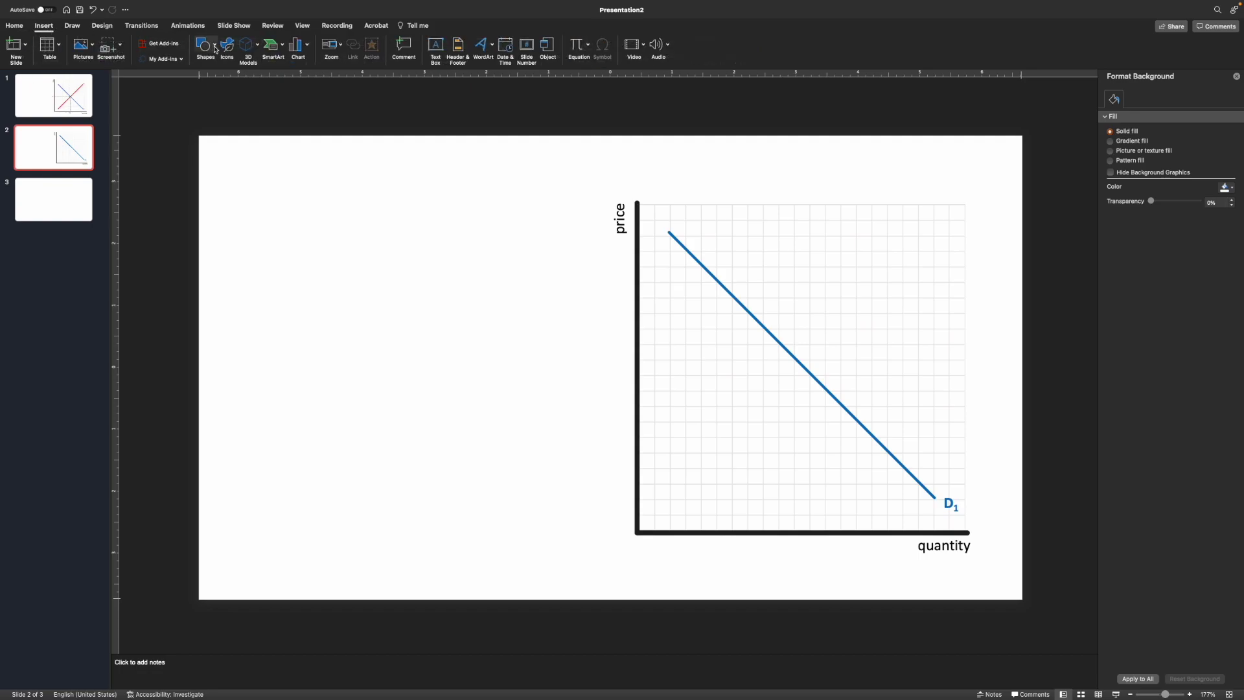
pyautogui.click(216, 49)
pyautogui.click(219, 77)
pyautogui.moveTo(670, 502); pyautogui.dragTo(922, 241)
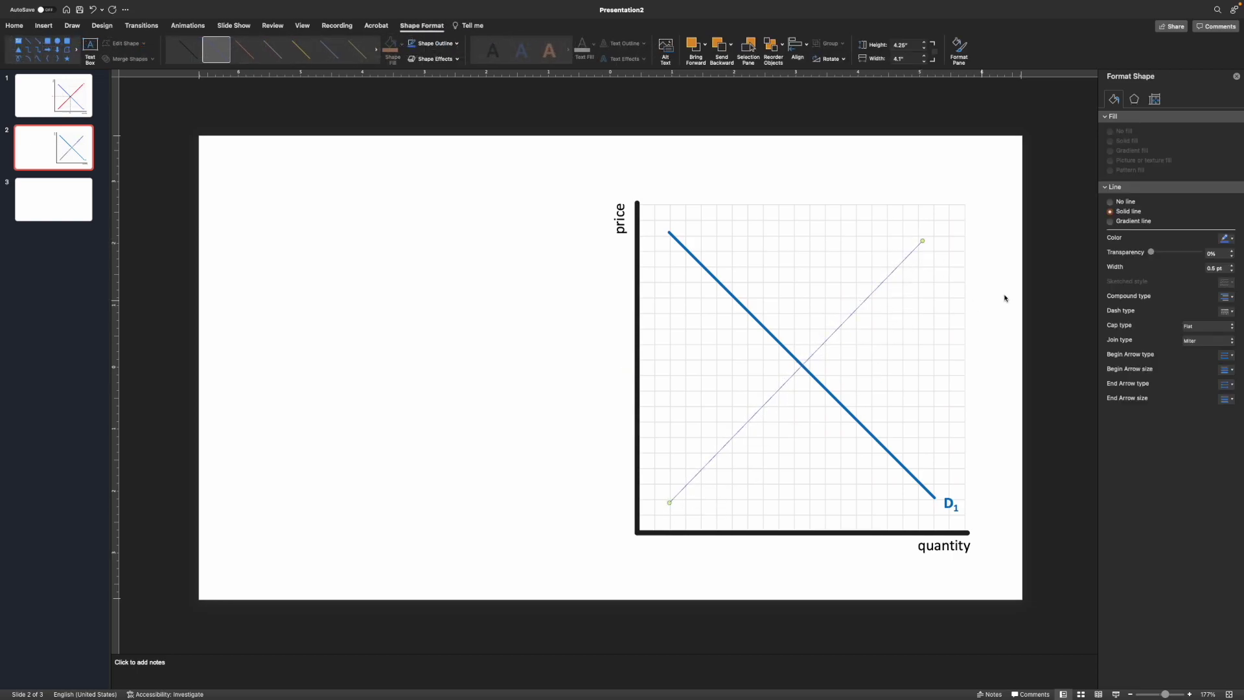
# Step: Set the upward-sloping line's height and width both to 4.3"
pyautogui.click(1154, 100)
pyautogui.click(1208, 135)
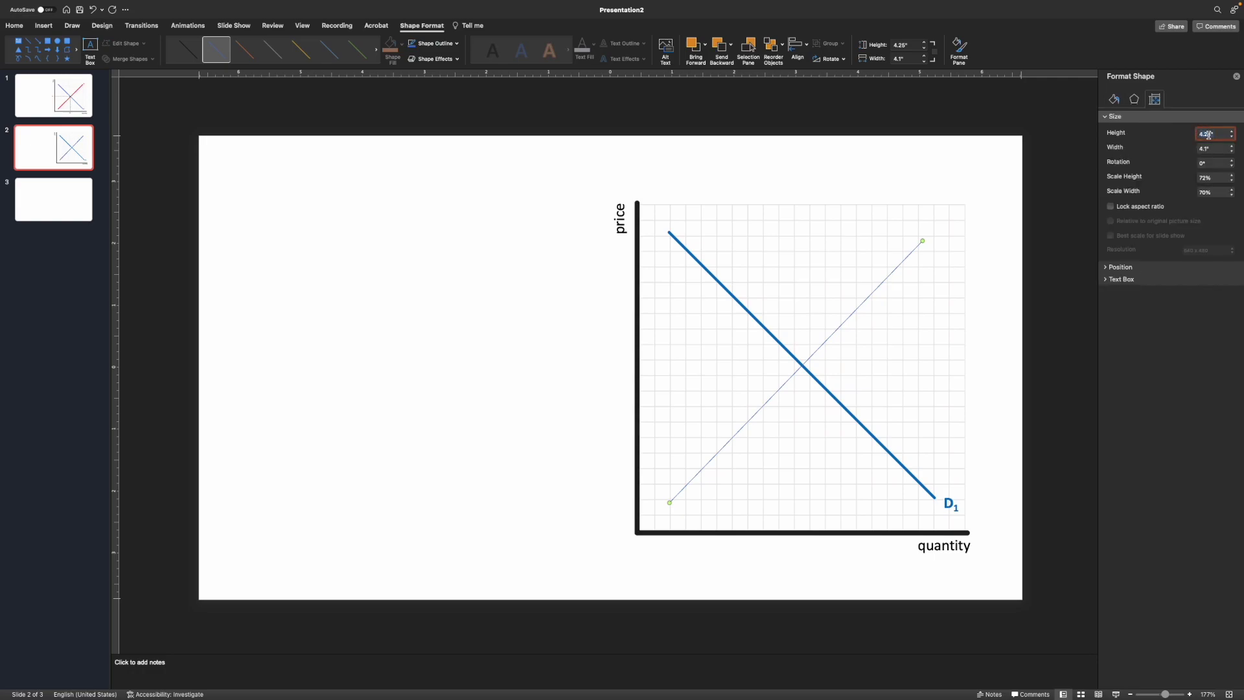
pyautogui.write('4.3')
pyautogui.press('Tab')
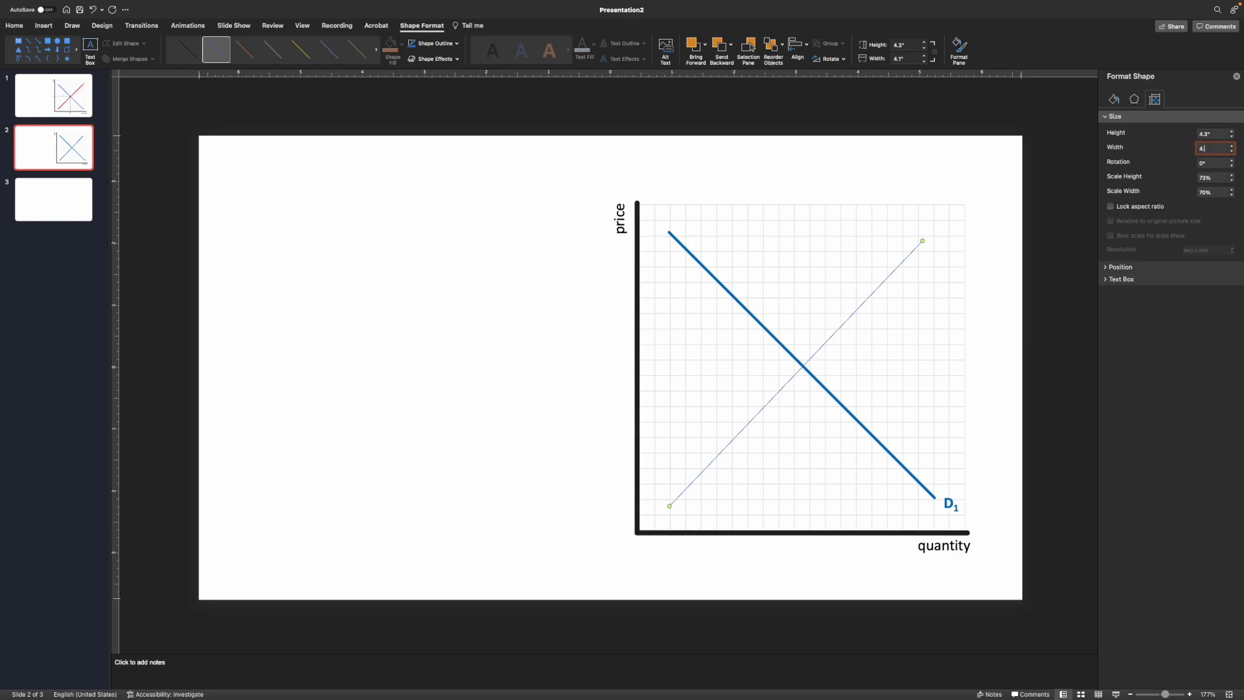
pyautogui.write('4.3')
pyautogui.press('Return')
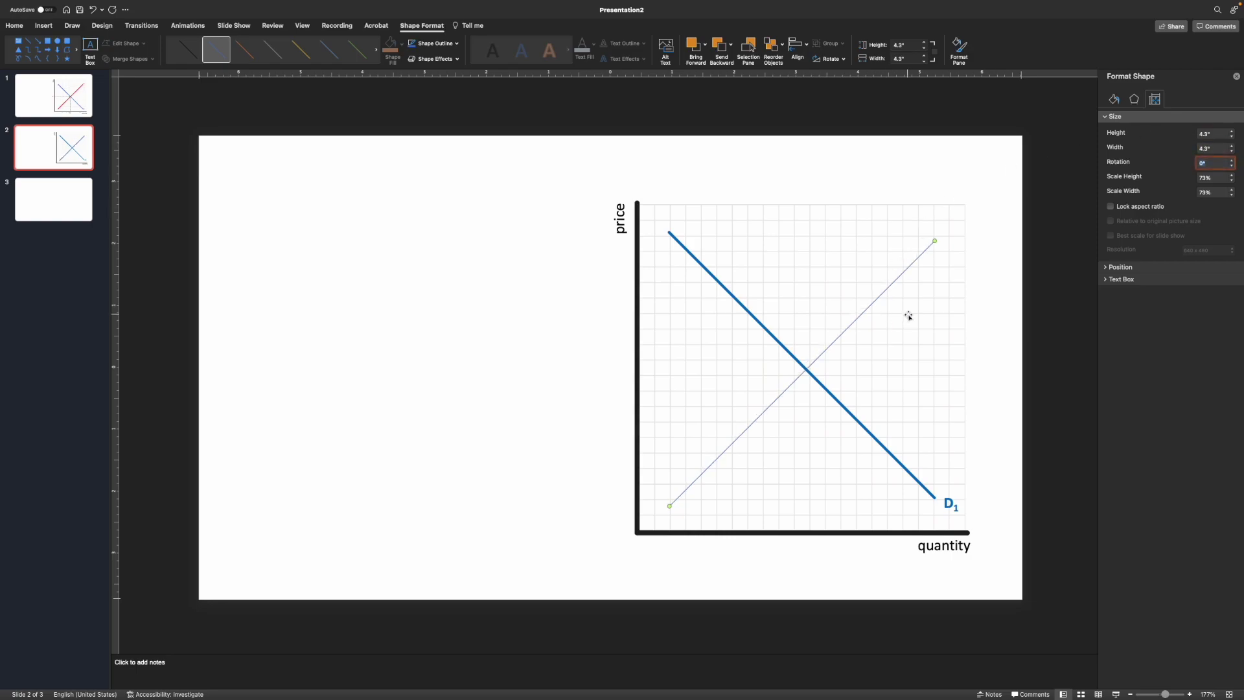
# Step: Set the upward-sloping line's color to the standard red
pyautogui.click(867, 304)
pyautogui.click(869, 309)
pyautogui.click(1116, 101)
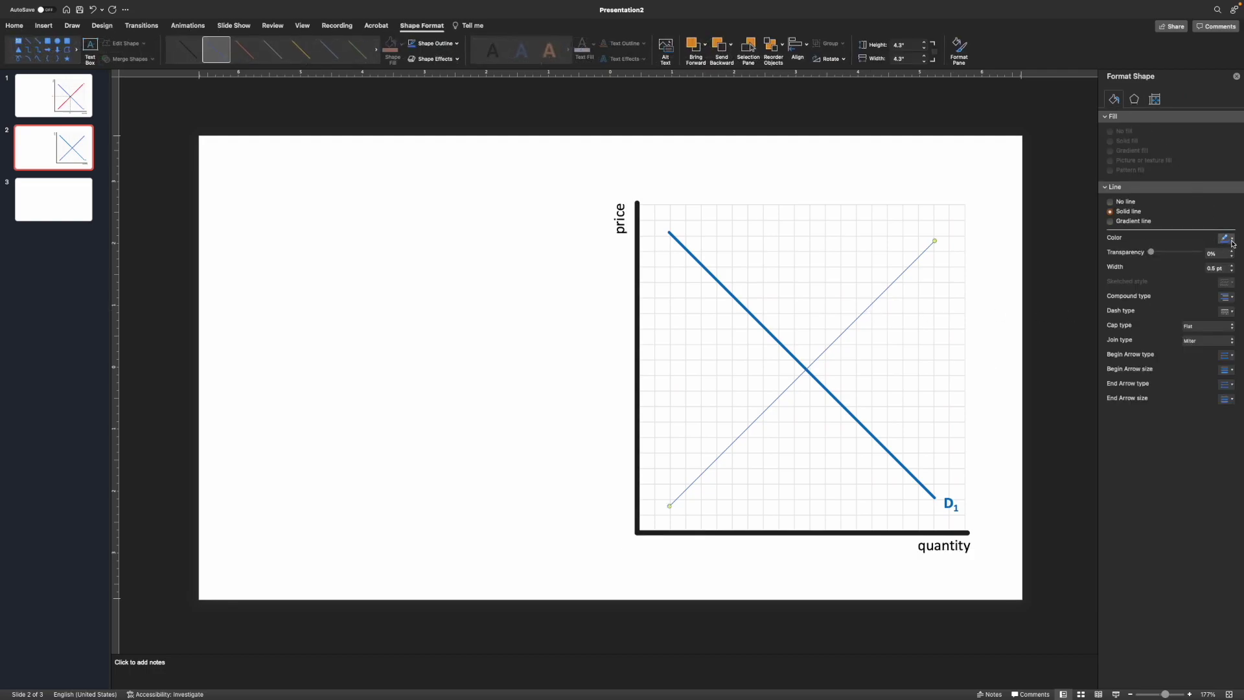
pyautogui.click(1227, 238)
pyautogui.click(1166, 332)
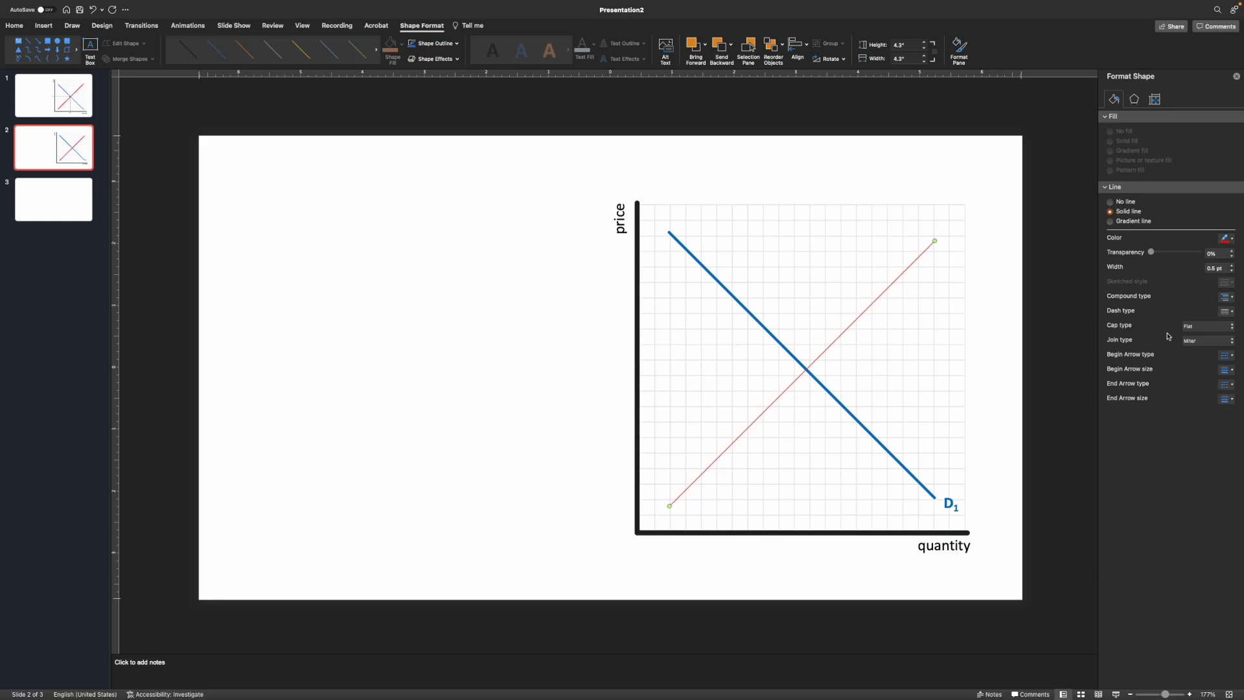
# Step: Increase the red line's thickness to 3.5 pt
pyautogui.click(1232, 265)
pyautogui.click(1233, 265)
pyautogui.click(1233, 265)
pyautogui.click(1233, 265)
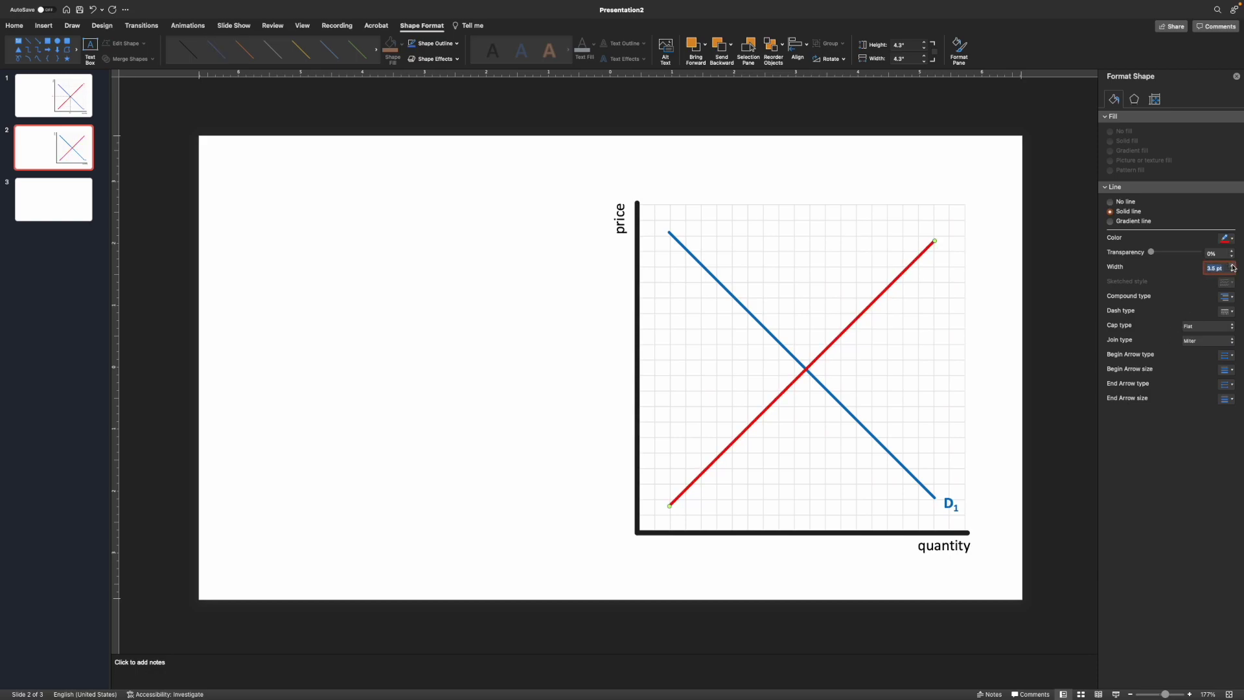
# Step: Set the red line's cap type and join type both to Round
pyautogui.click(942, 381)
pyautogui.click(896, 292)
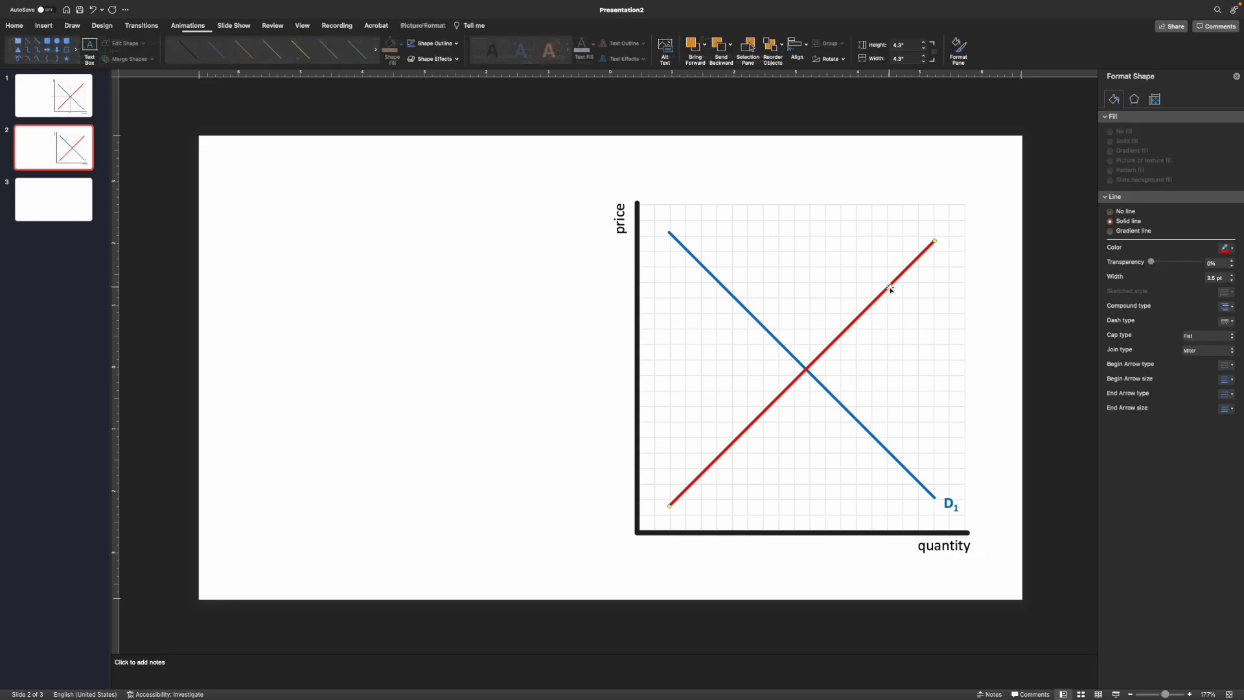
pyautogui.click(1230, 336)
pyautogui.click(1197, 327)
pyautogui.click(1218, 350)
pyautogui.click(978, 360)
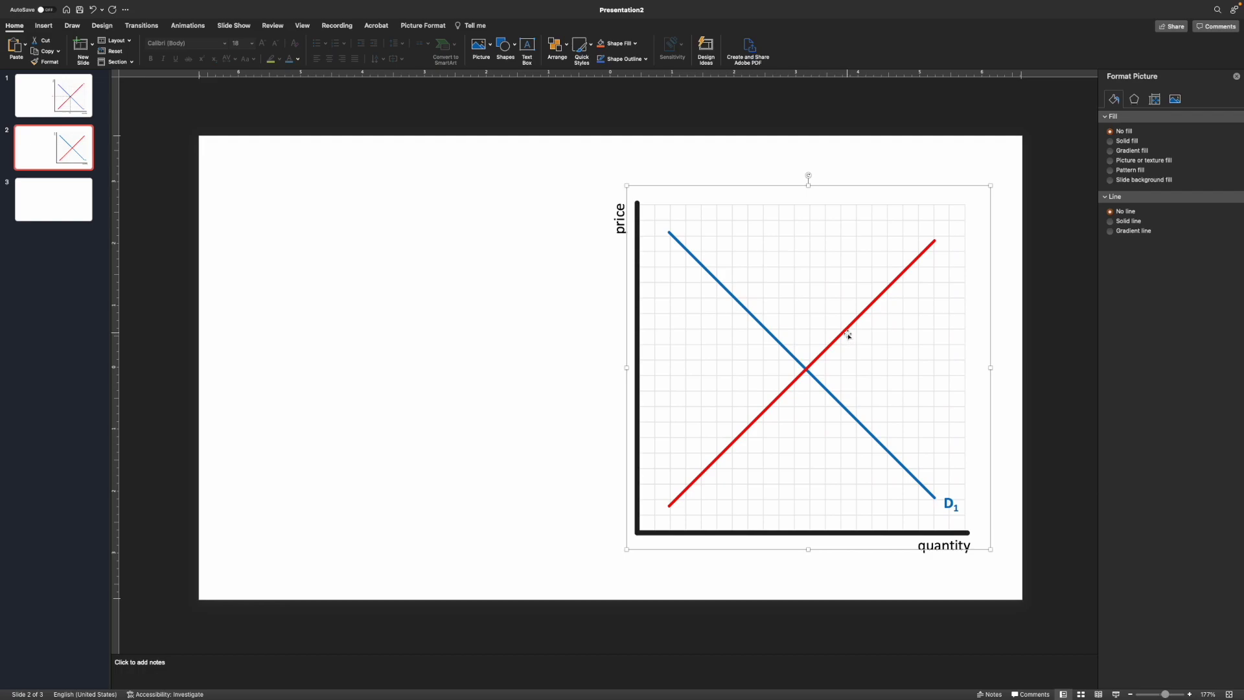
# Step: Place a copy of the D1 label beside the red line's upper end and change its letter to "S"
pyautogui.click(959, 512)
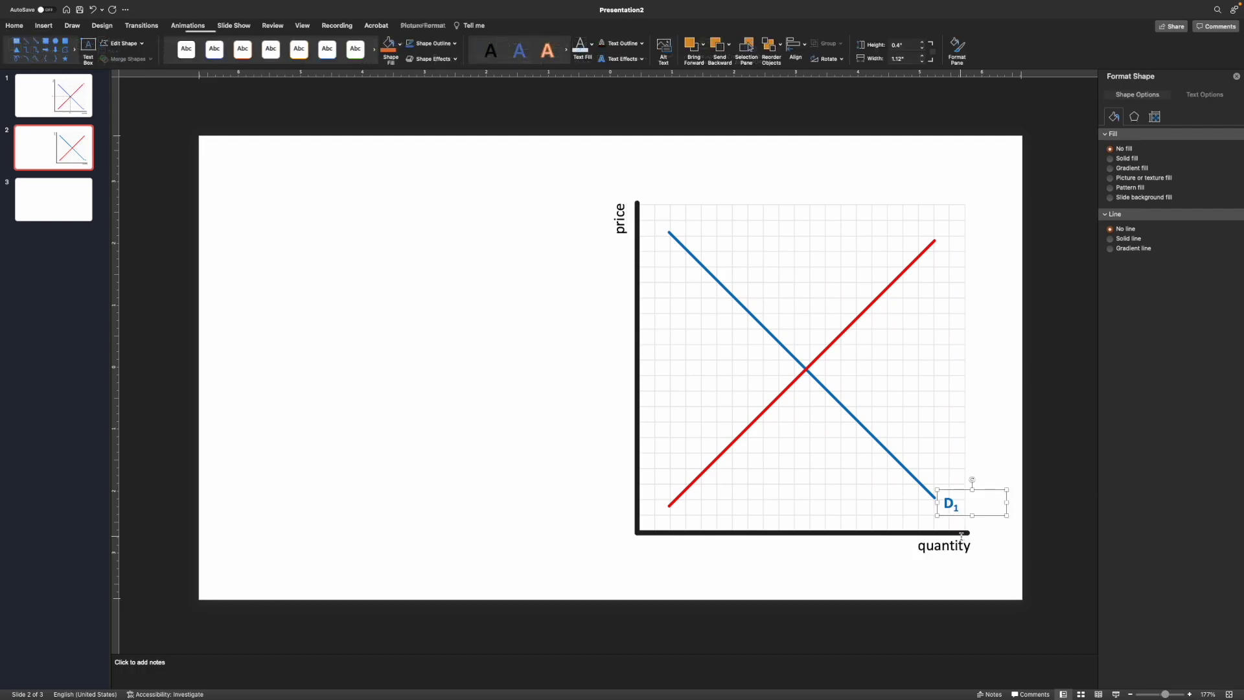
pyautogui.moveTo(959, 517); pyautogui.dragTo(949, 245)
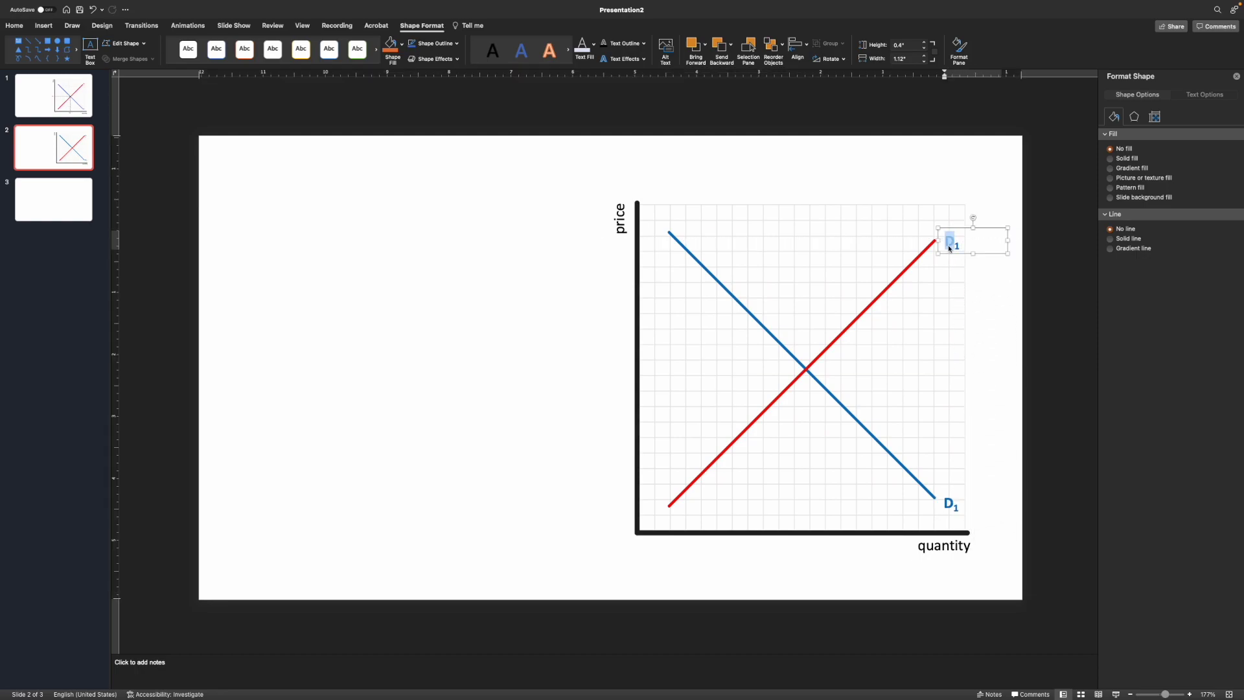
pyautogui.write('S')
# Step: Color the S1 label standard red and line it up vertically with the D1 label
pyautogui.doubleClick(951, 250)
pyautogui.click(14, 26)
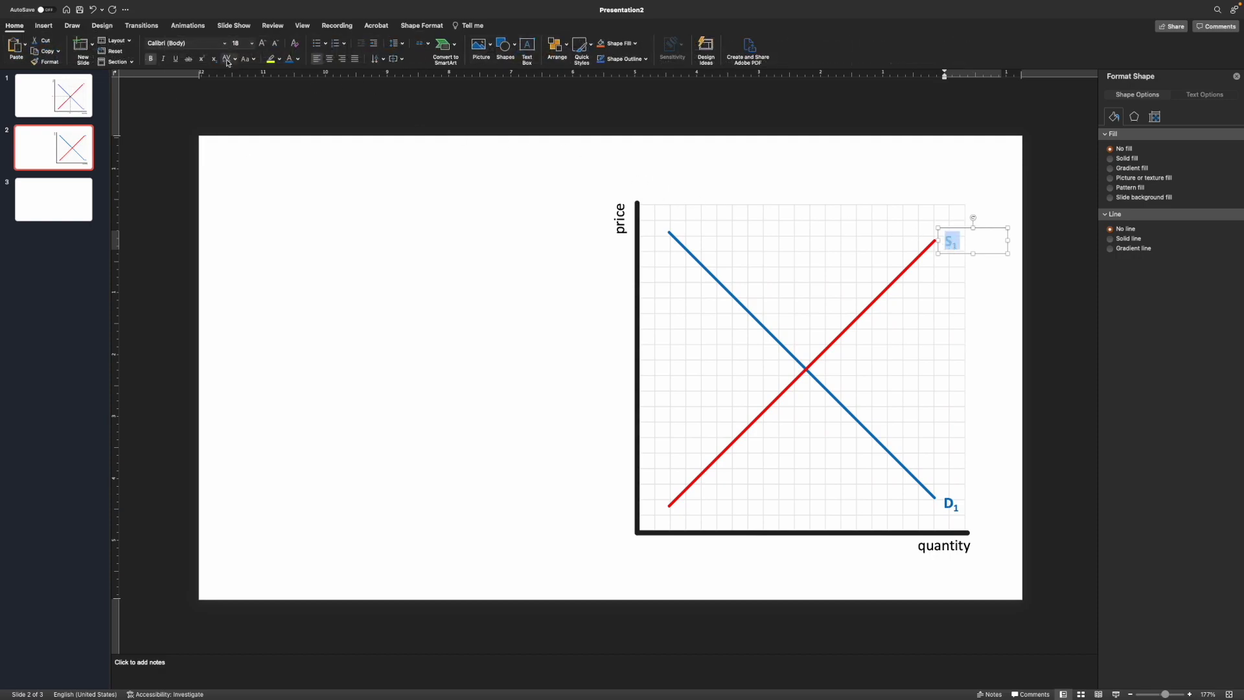
pyautogui.click(297, 59)
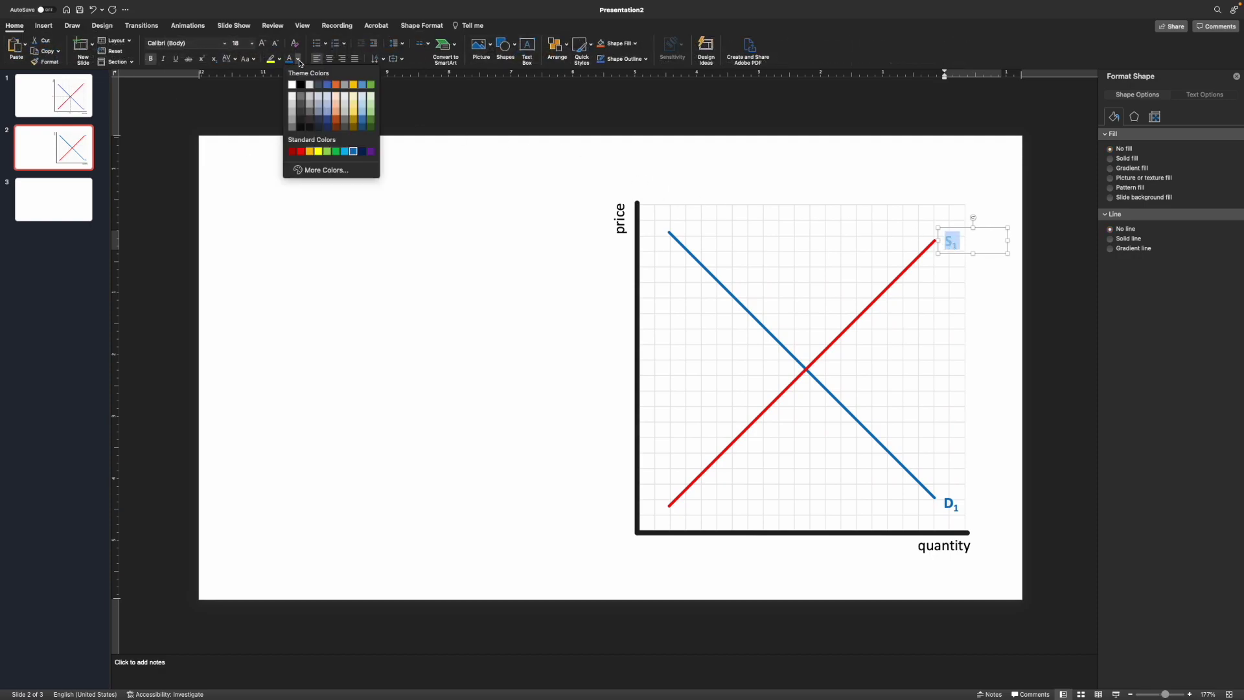
pyautogui.click(301, 152)
pyautogui.click(962, 254)
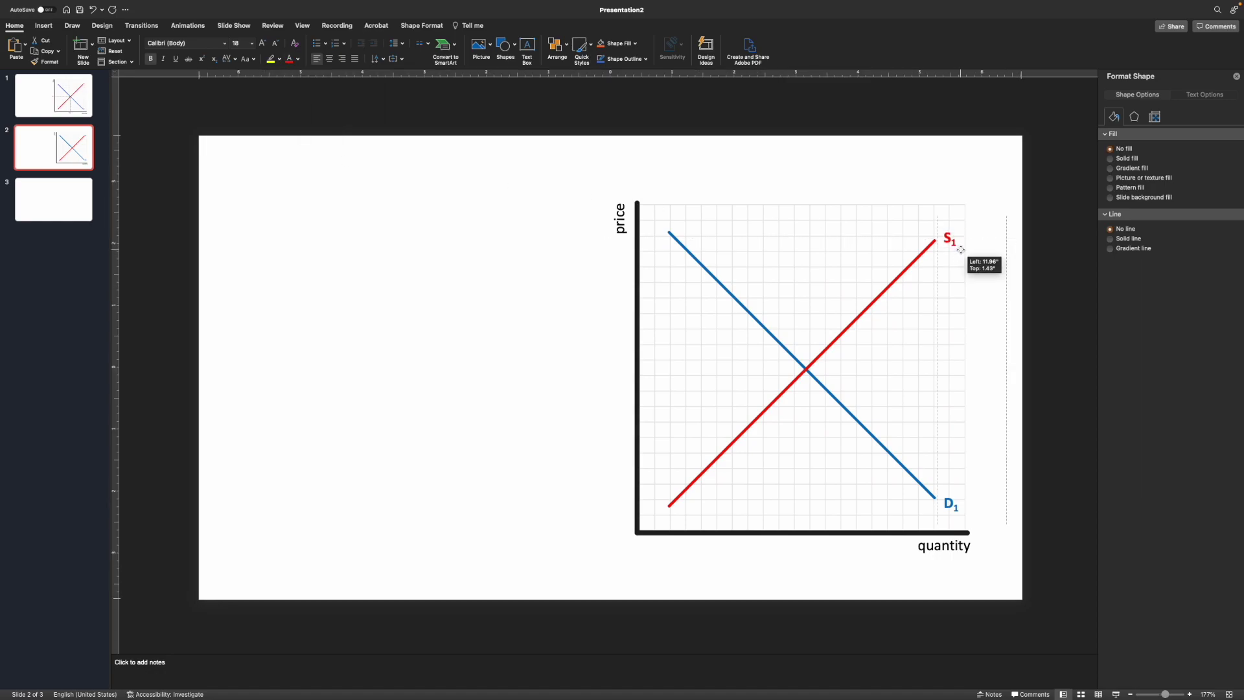
pyautogui.click(949, 305)
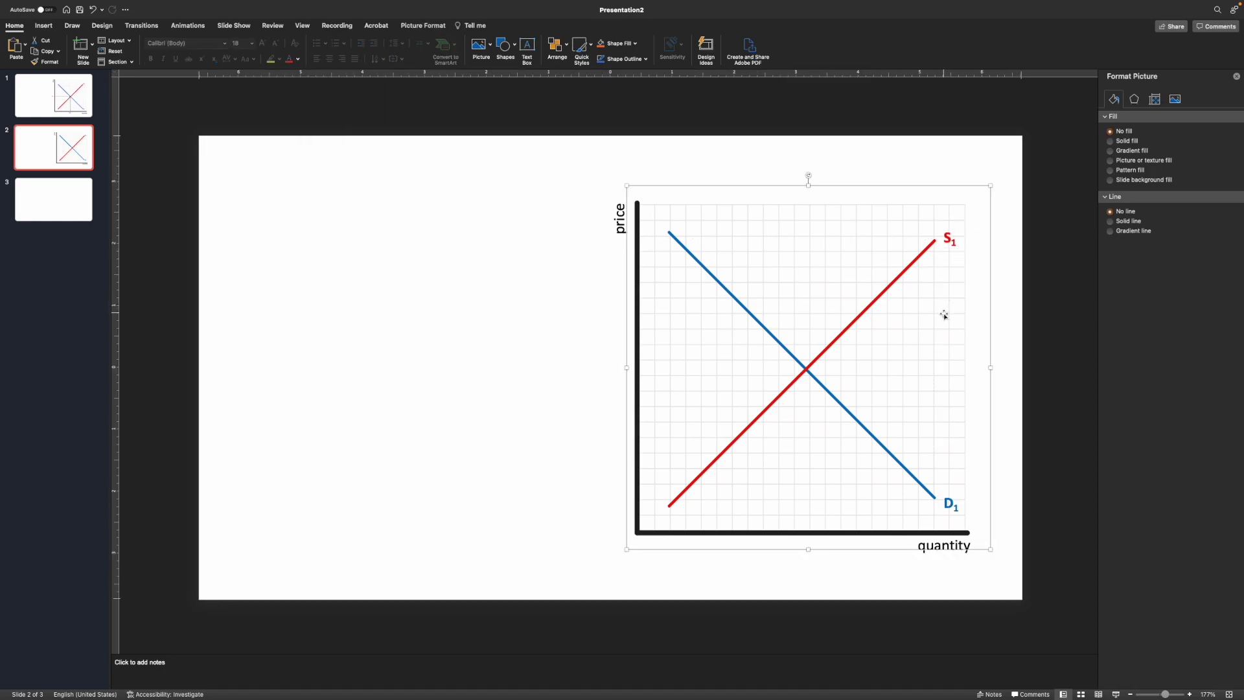
# Step: Try shifting the blue line diagonally along its slope, and move it back beside the D1 label
pyautogui.moveTo(861, 424); pyautogui.dragTo(821, 376)
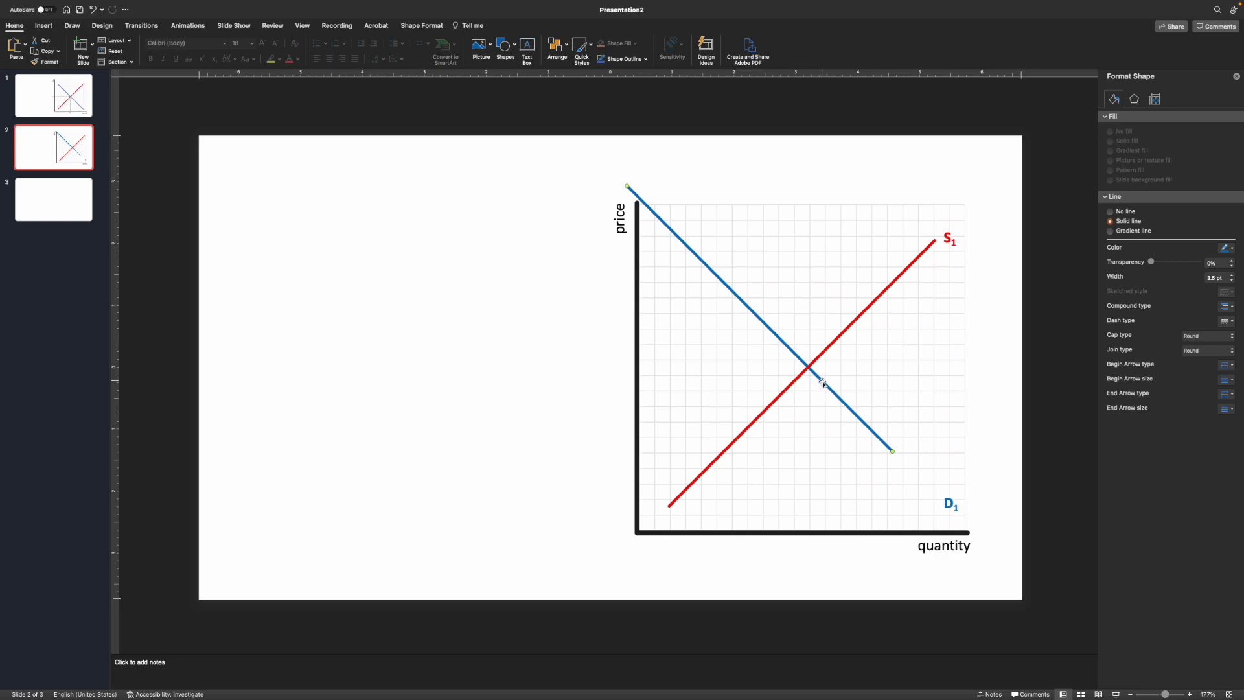
pyautogui.moveTo(822, 381); pyautogui.dragTo(862, 427)
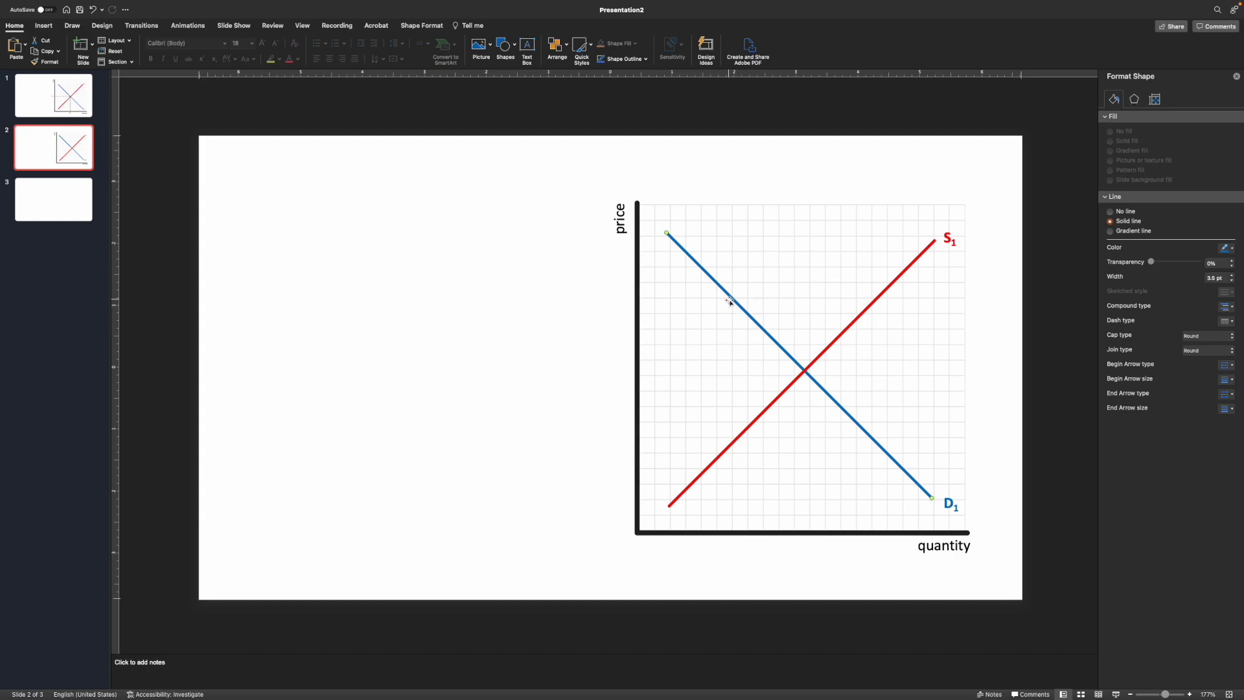
# Step: Align the blue and red lines with each other using Align Center and Align Middle
pyautogui.keyDown('shift'); pyautogui.click(856, 319); pyautogui.keyUp('shift')
pyautogui.click(568, 45)
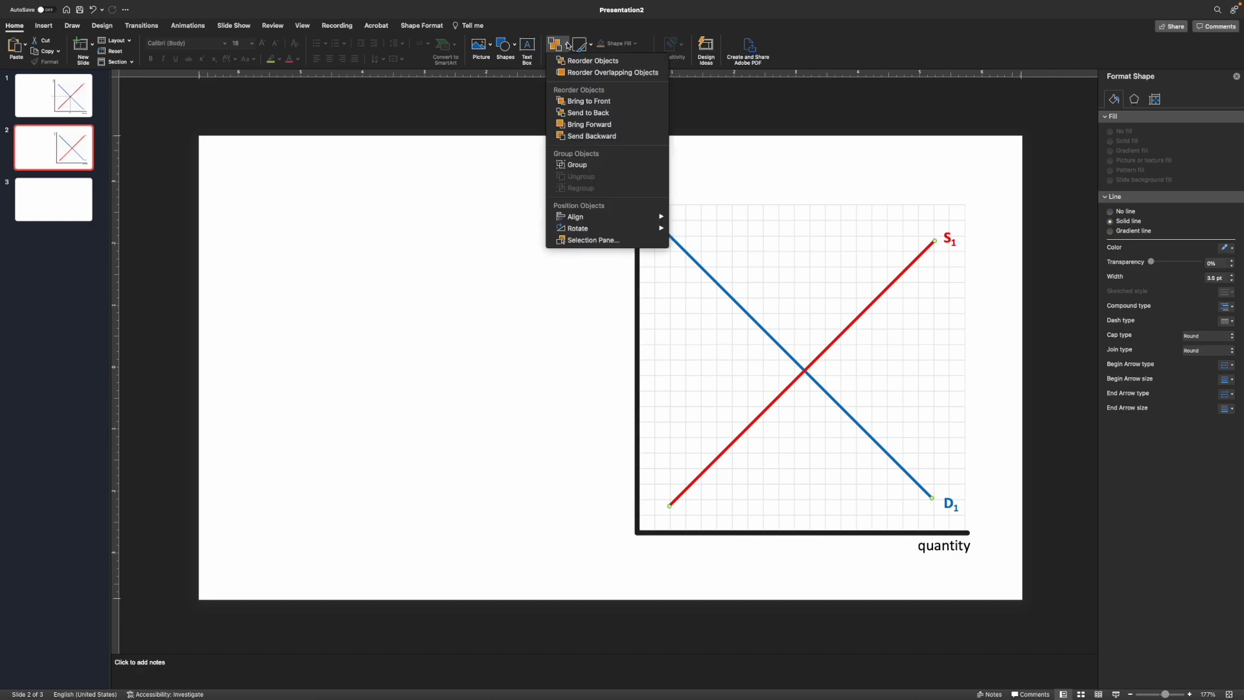
pyautogui.moveTo(638, 220)
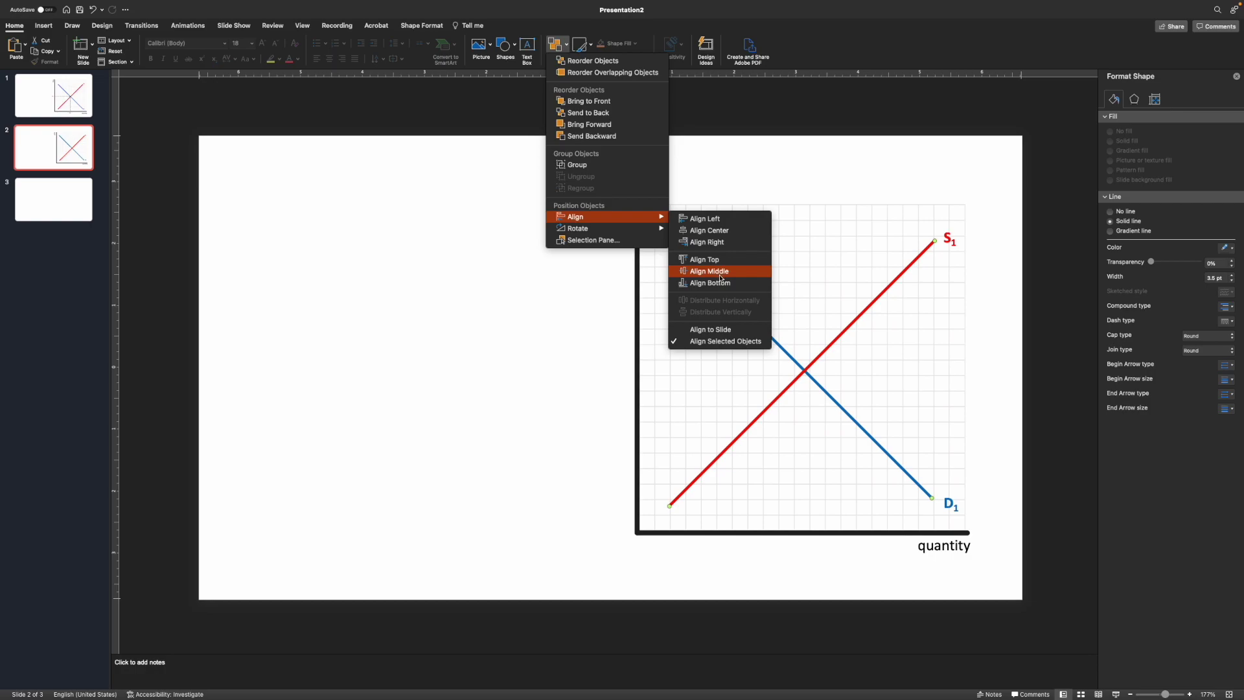
pyautogui.click(716, 232)
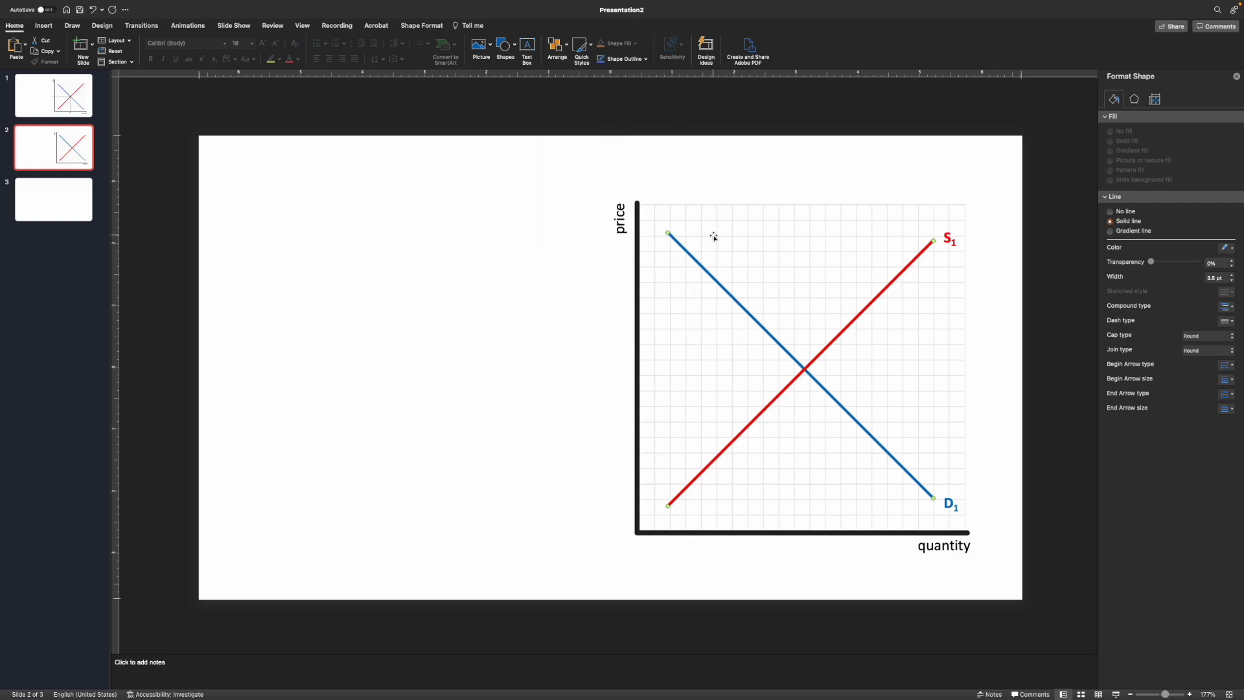
pyautogui.click(556, 45)
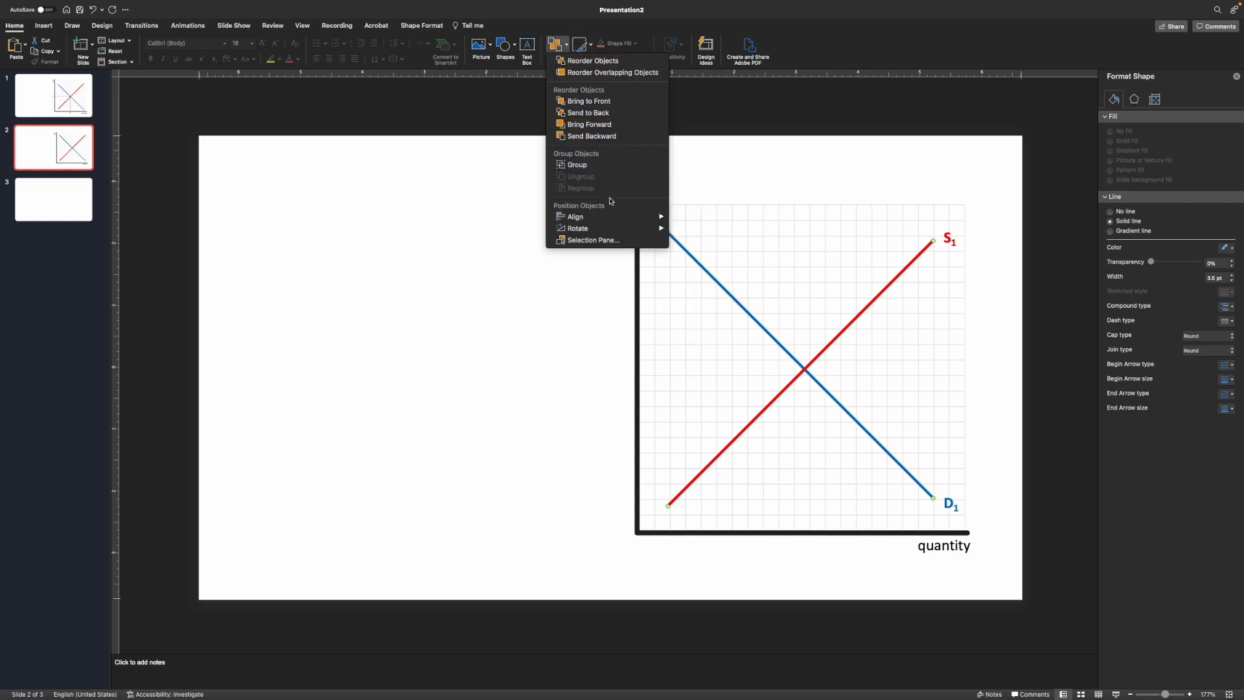
pyautogui.click(727, 272)
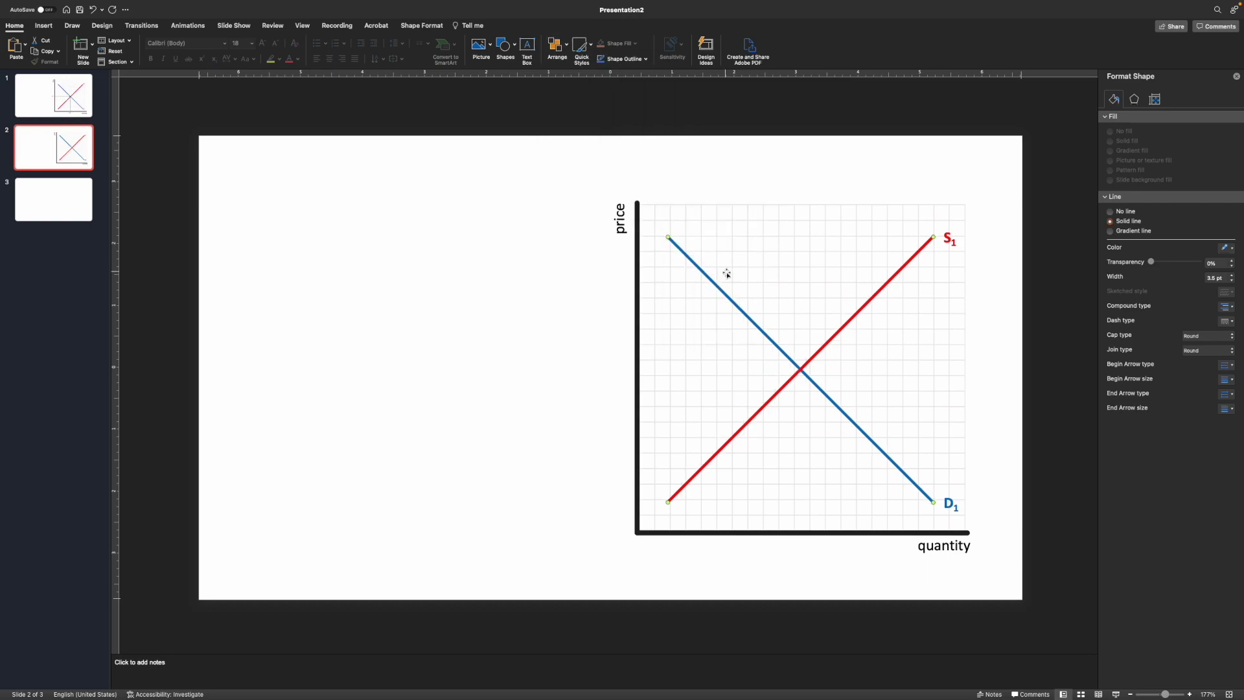
pyautogui.click(799, 337)
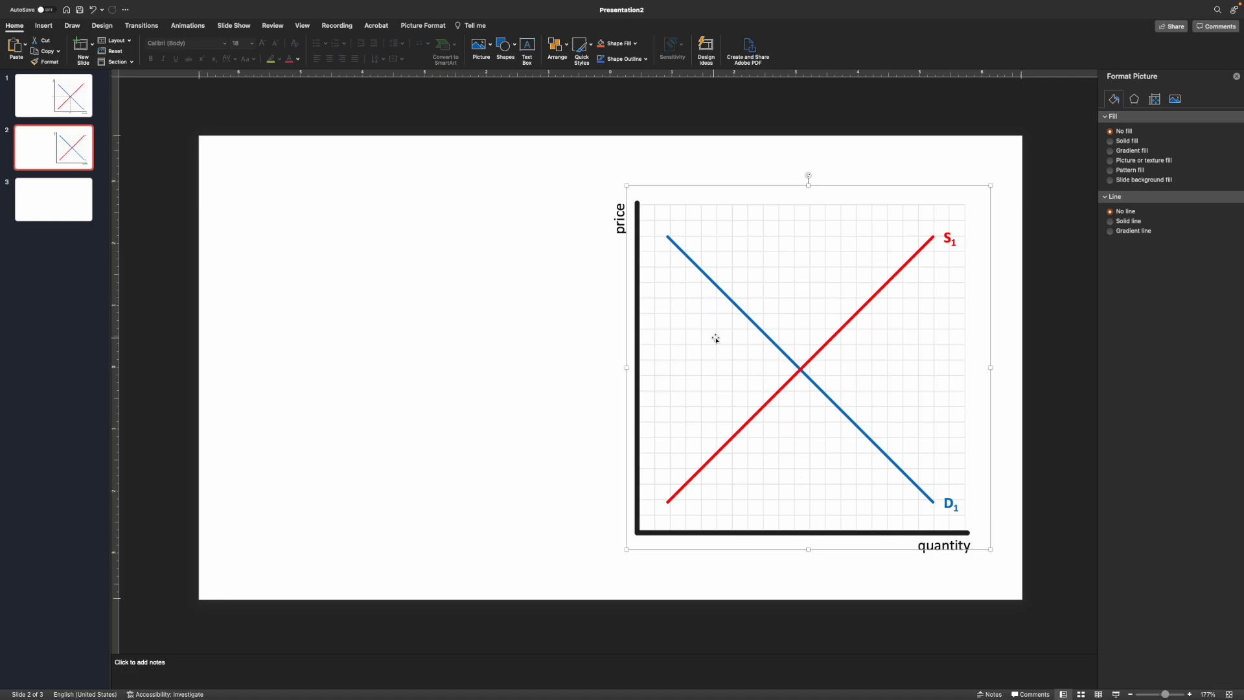
# Step: Nudge the blue and red lines together slightly left and down so they cross on a grid intersection
pyautogui.click(784, 352)
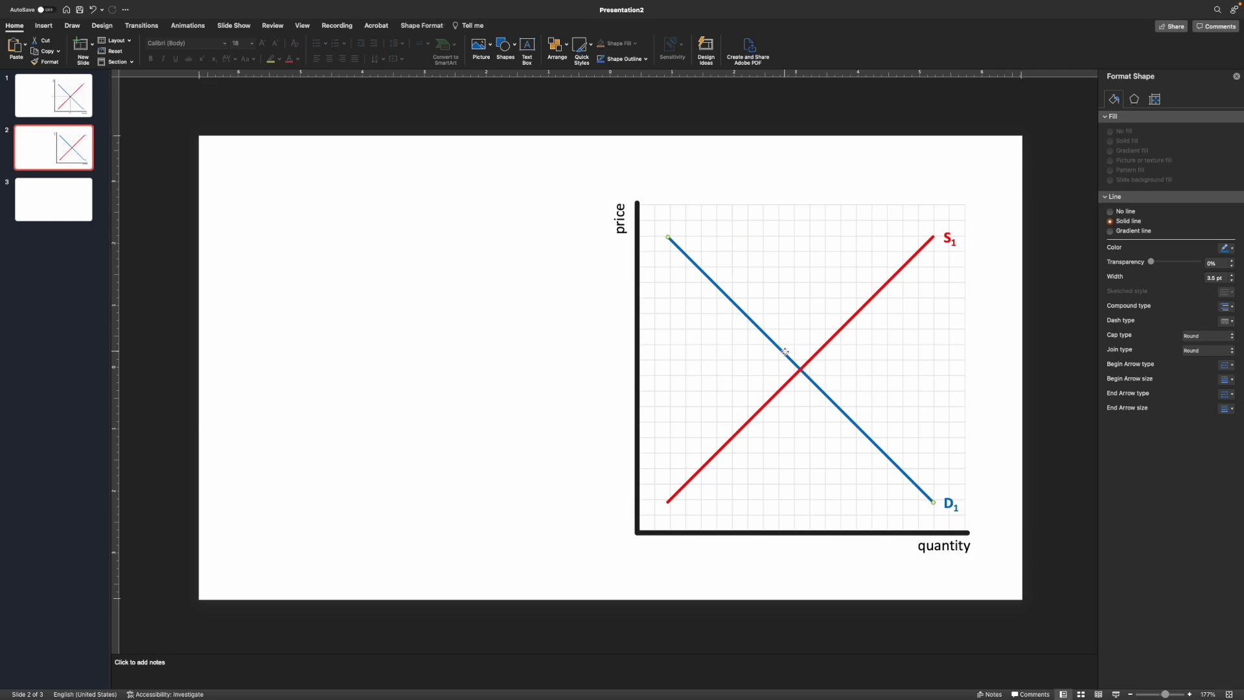
pyautogui.keyDown('shift'); pyautogui.click(833, 336); pyautogui.keyUp('shift')
pyautogui.press('Up')
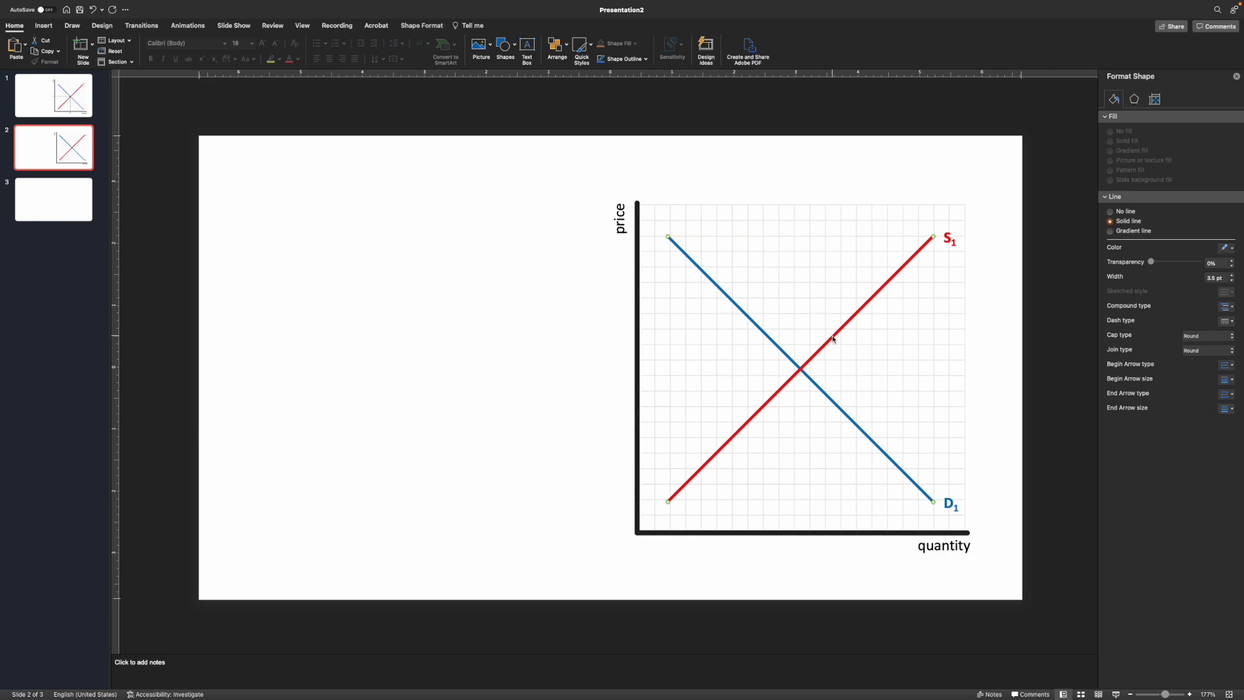
pyautogui.press('Left')
pyautogui.press('Left')
pyautogui.press('Left')
pyautogui.press('Left')
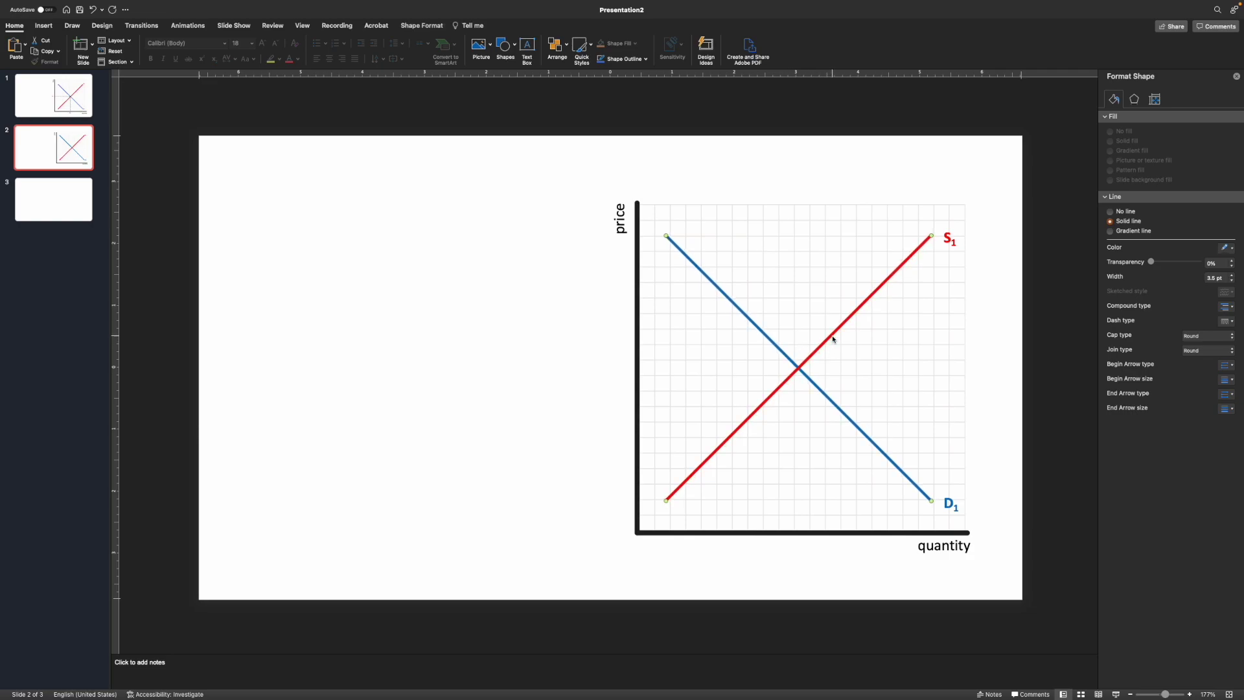
pyautogui.press('Left')
pyautogui.press('Down')
pyautogui.press('Down')
pyautogui.press('Down')
pyautogui.press('Down')
pyautogui.press('Down')
pyautogui.press('Down')
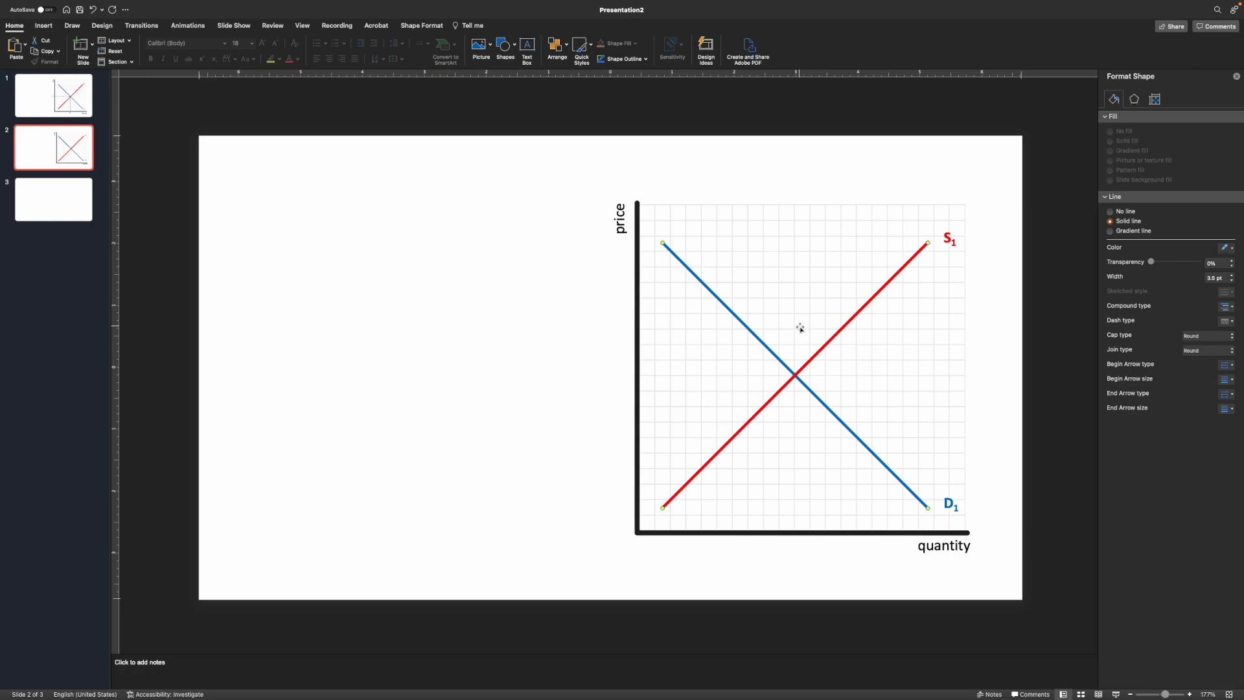
# Step: Move the S1 and D1 labels closer to the ends of their shifted lines, keeping the two labels vertically aligned
pyautogui.click(867, 332)
pyautogui.click(950, 251)
pyautogui.moveTo(950, 251); pyautogui.dragTo(942, 255)
pyautogui.click(956, 524)
pyautogui.moveTo(956, 523); pyautogui.dragTo(947, 528)
pyautogui.click(984, 457)
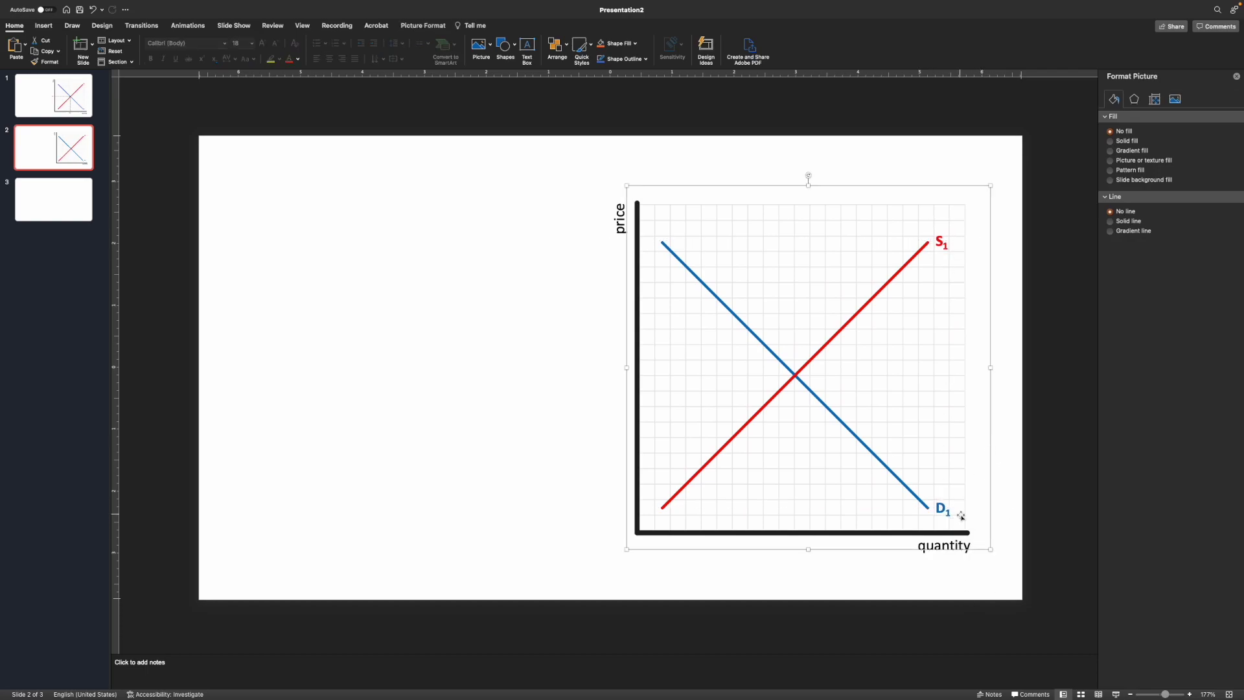
pyautogui.click(983, 511)
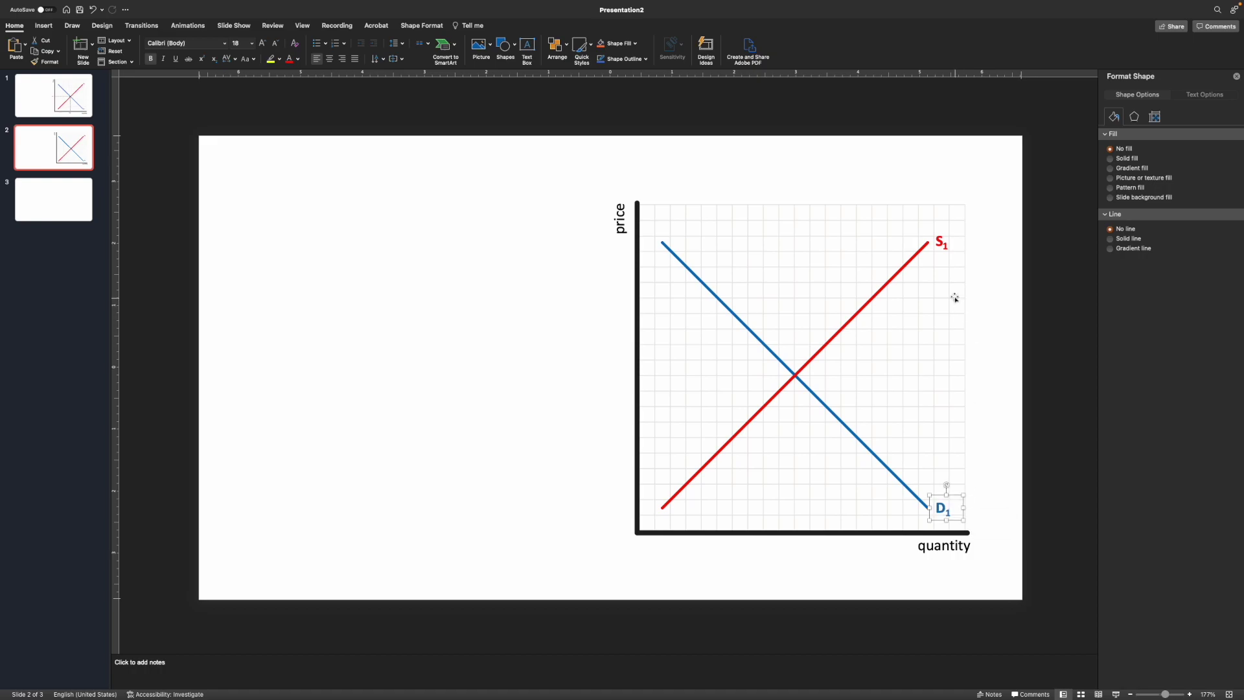
pyautogui.click(959, 241)
pyautogui.moveTo(1001, 241); pyautogui.dragTo(999, 242)
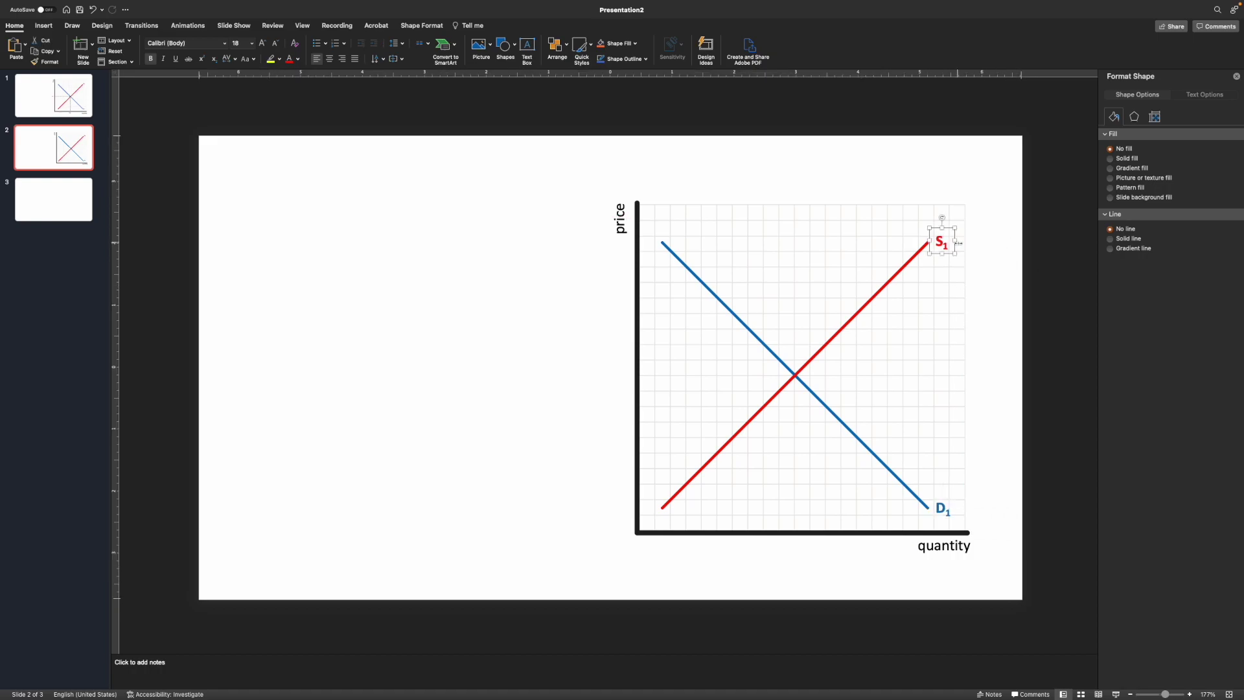
pyautogui.click(980, 298)
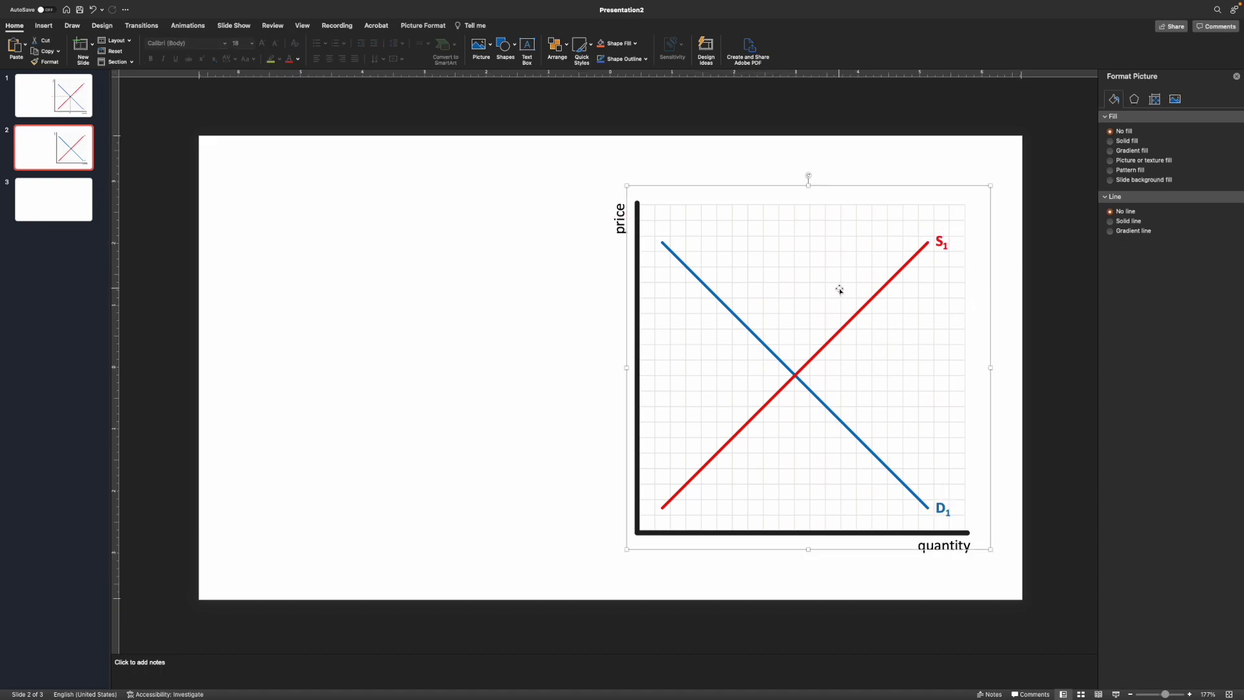
pyautogui.click(510, 445)
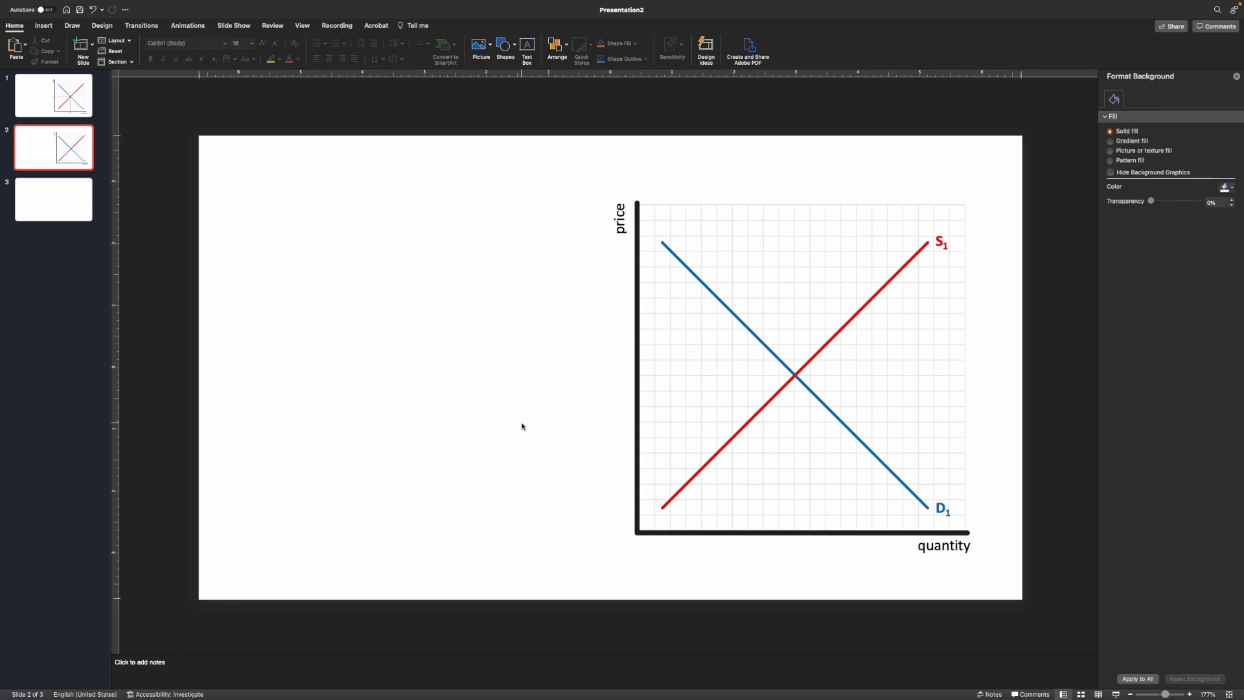
# Step: Draw a small oval about 0.17" high and 0.2" wide in the blank area beside the graph
pyautogui.click(46, 28)
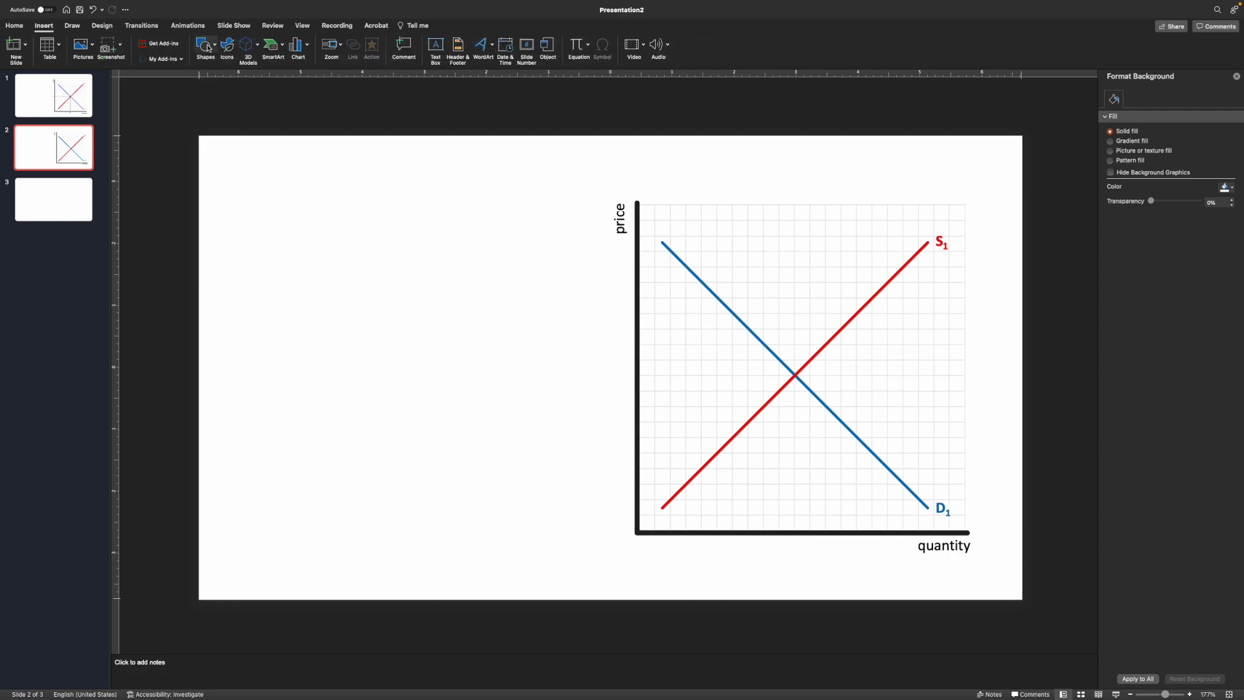
pyautogui.click(206, 45)
pyautogui.click(268, 71)
pyautogui.scroll(2, 785, 376)
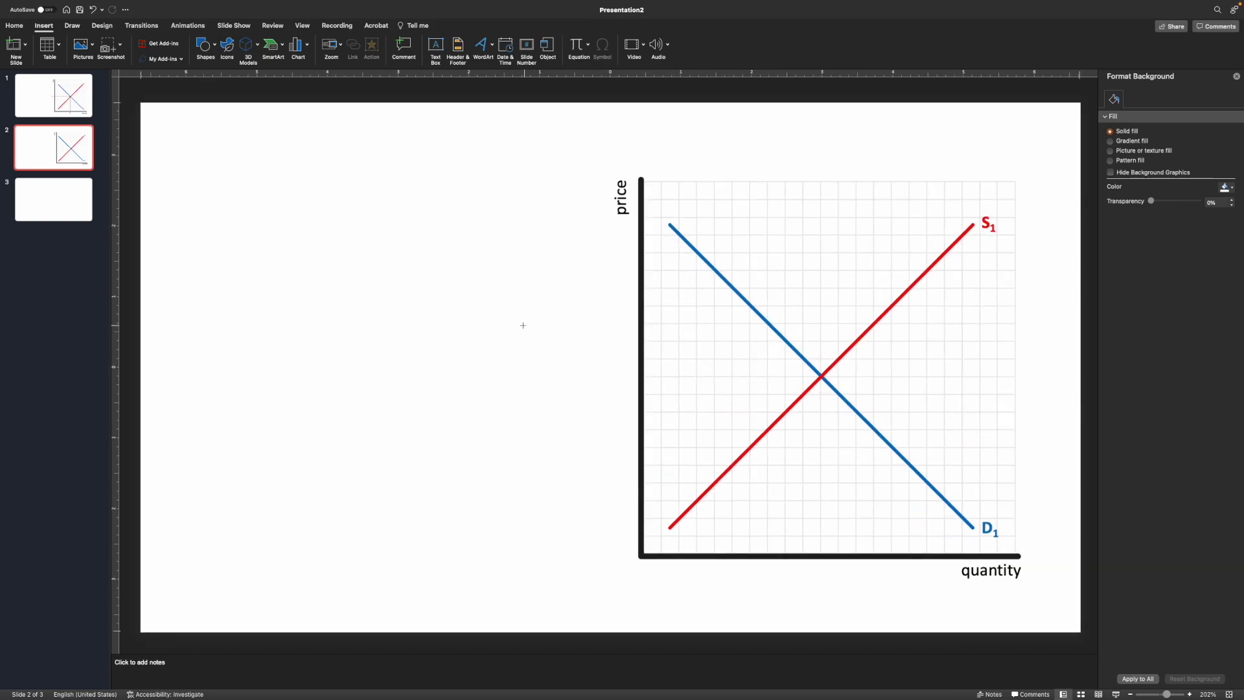
pyautogui.moveTo(523, 325); pyautogui.dragTo(529, 333)
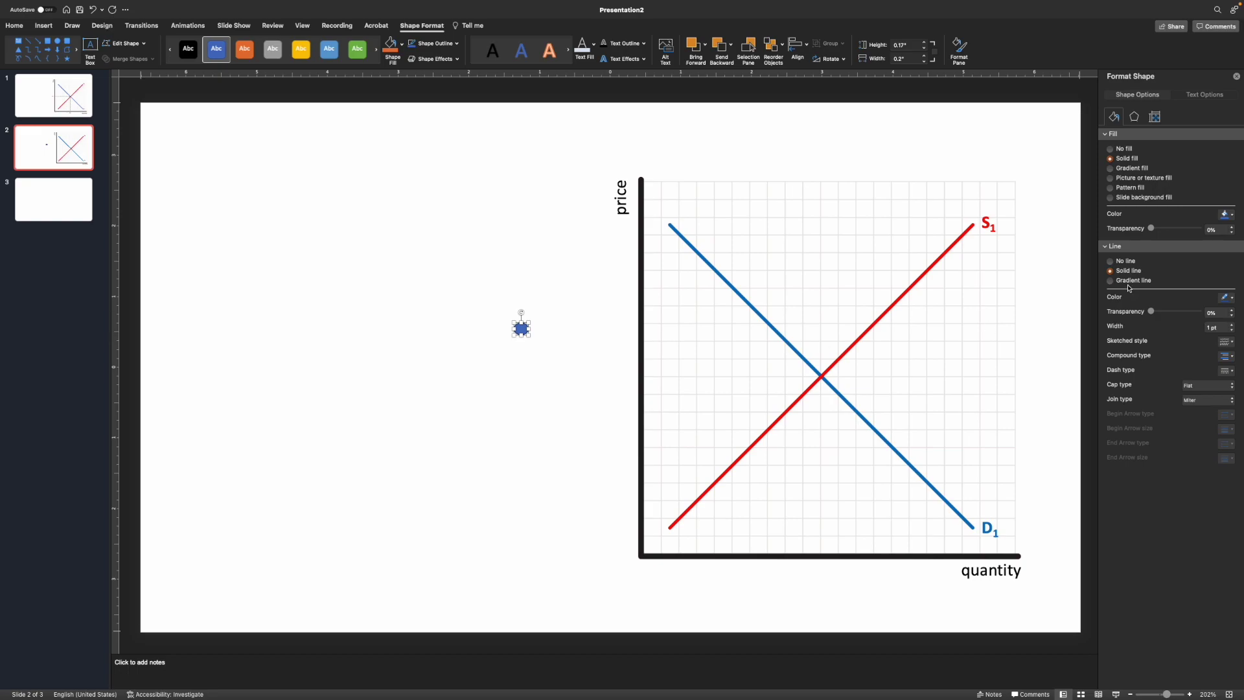
# Step: Make the oval a circle by setting its height and width to 0.17"
pyautogui.click(1154, 117)
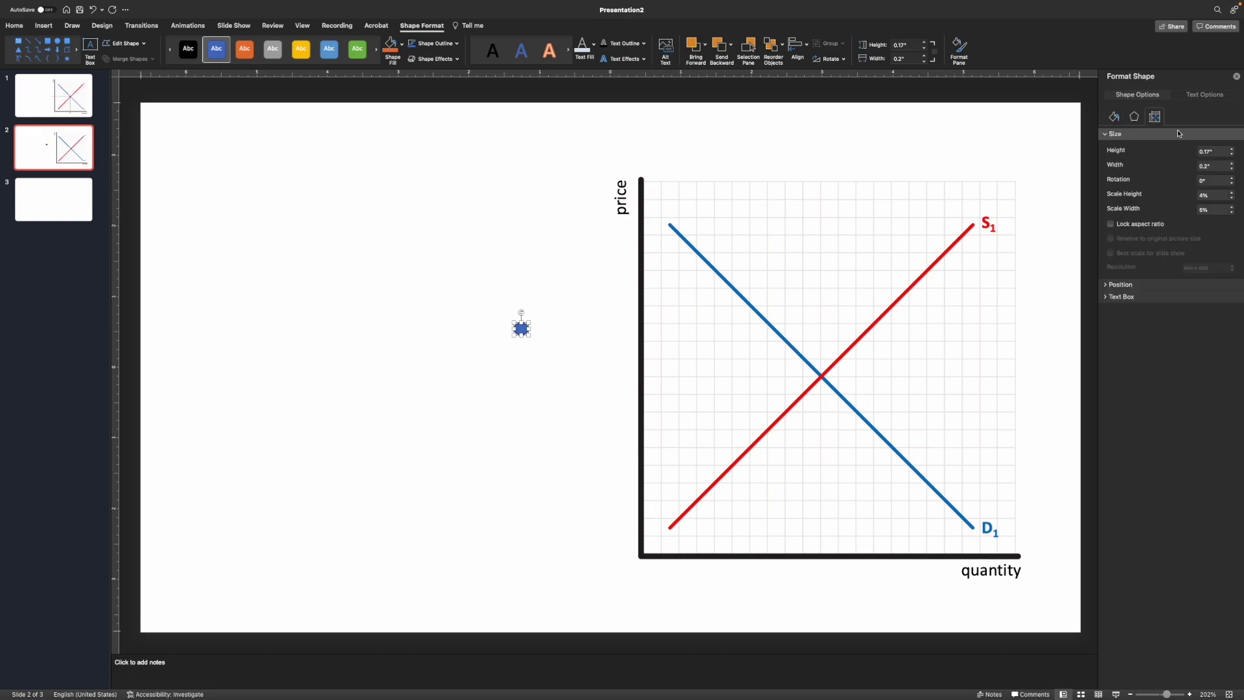
pyautogui.click(1206, 152)
pyautogui.write('0.17')
pyautogui.press('Tab')
pyautogui.write('0.17')
pyautogui.press('Tab')
pyautogui.click(545, 350)
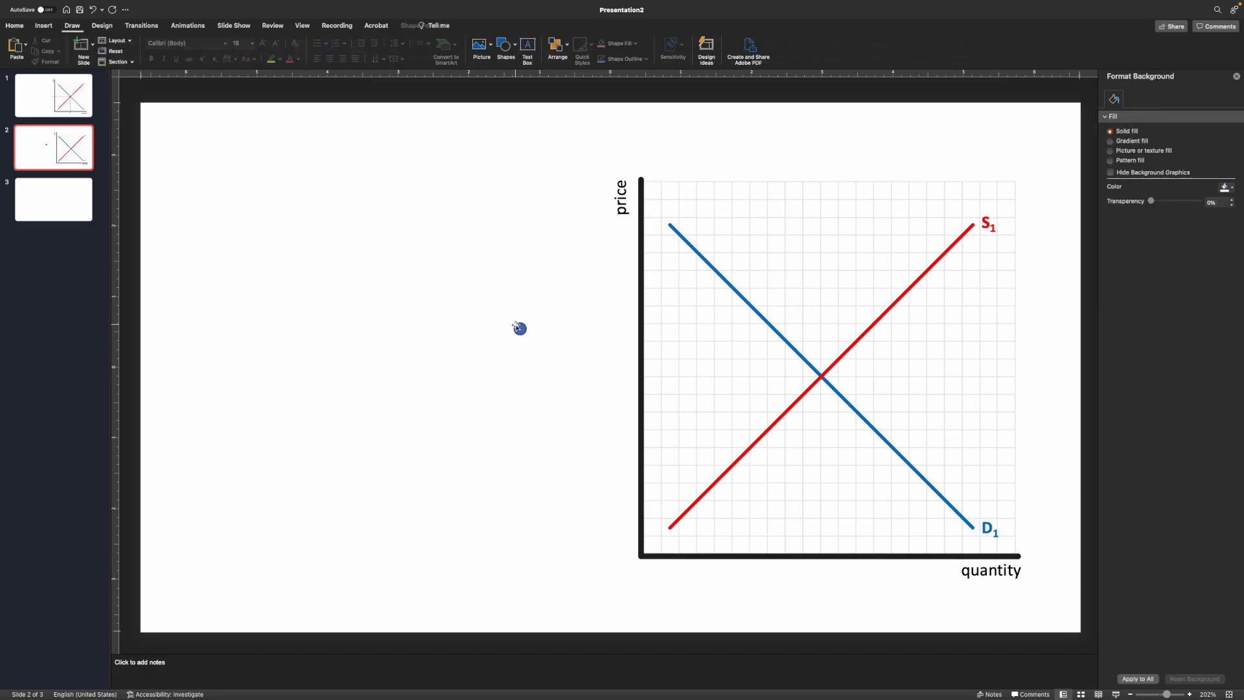
# Step: Remove the circle's outline and fill it with a dark shade of the black theme color
pyautogui.click(520, 329)
pyautogui.rightClick(520, 329)
pyautogui.click(548, 543)
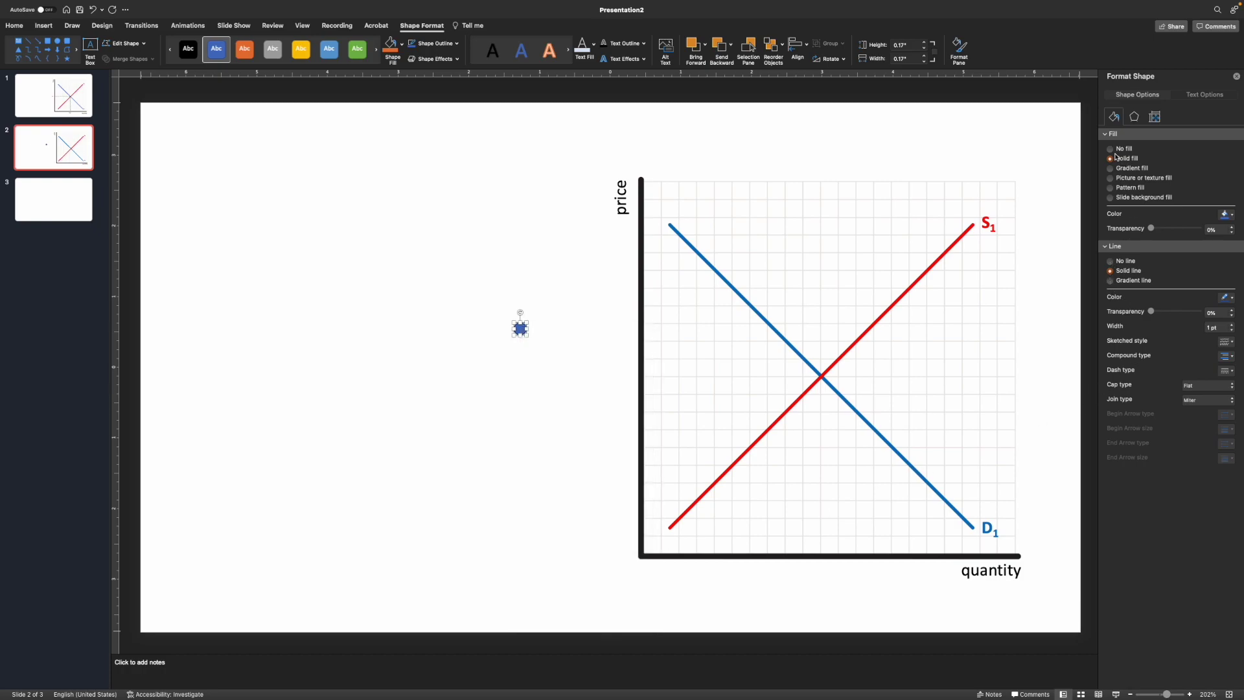
pyautogui.click(1111, 261)
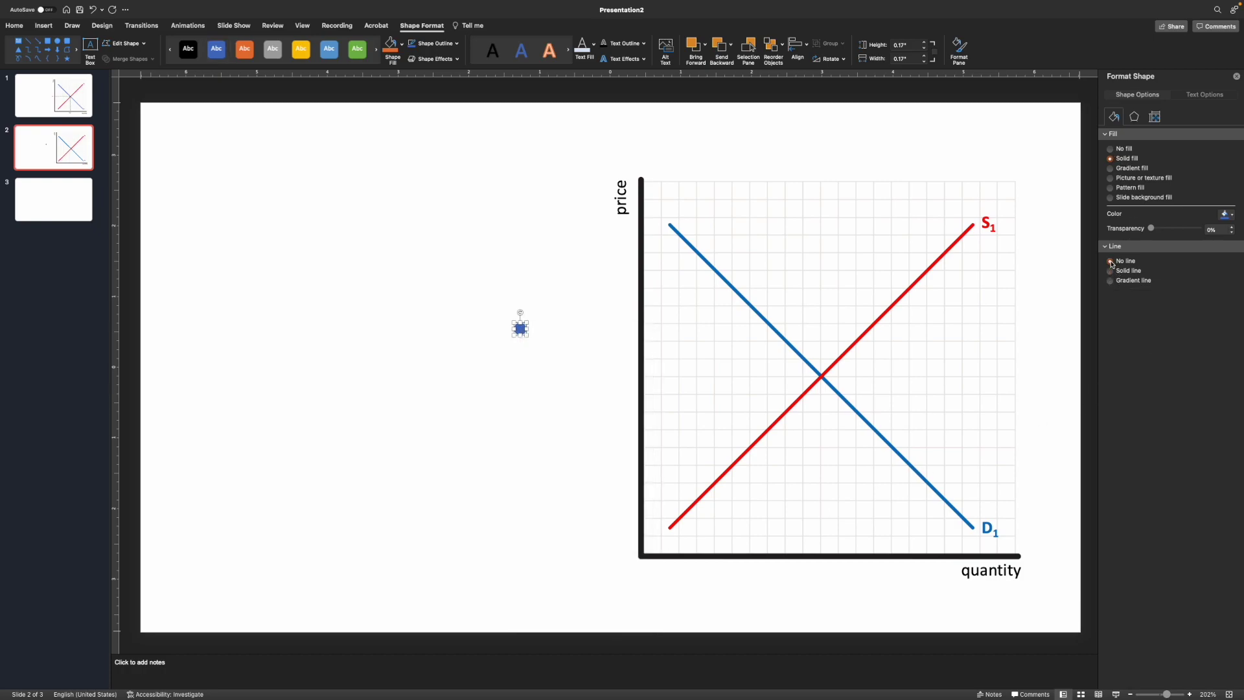
pyautogui.click(1226, 215)
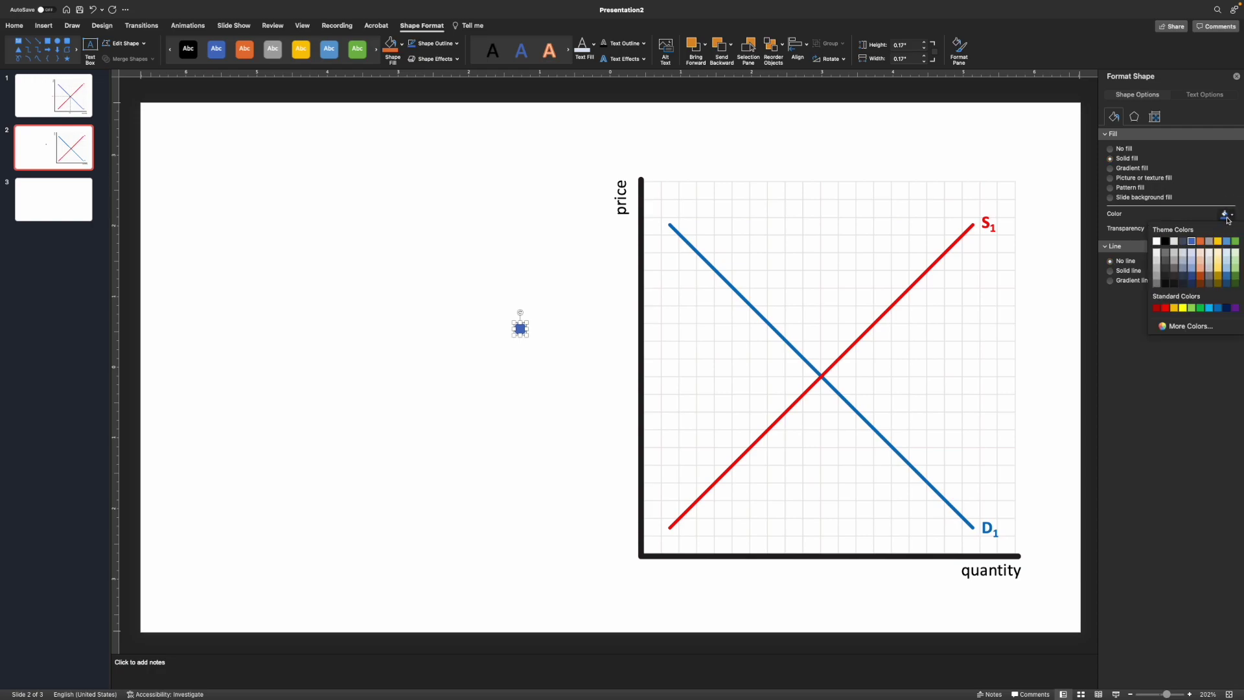
pyautogui.click(1166, 268)
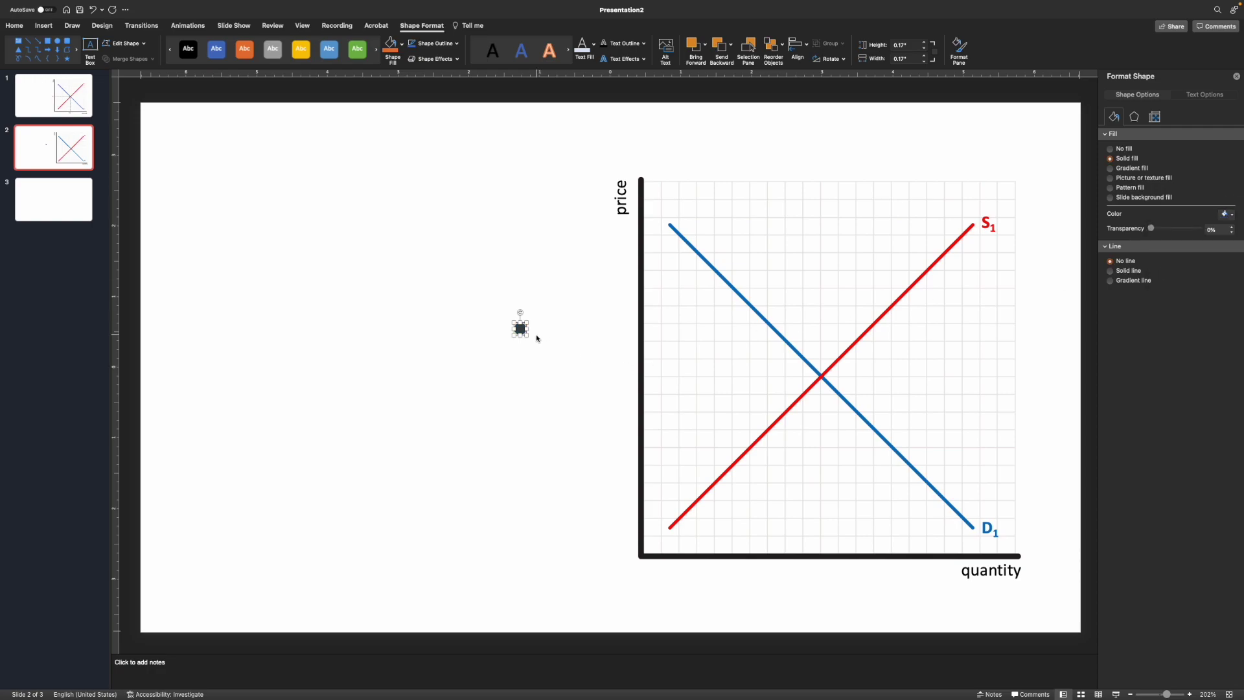
# Step: Move the dark circle onto the graph and place it just above the crossing of the two lines
pyautogui.moveTo(522, 333); pyautogui.dragTo(821, 377)
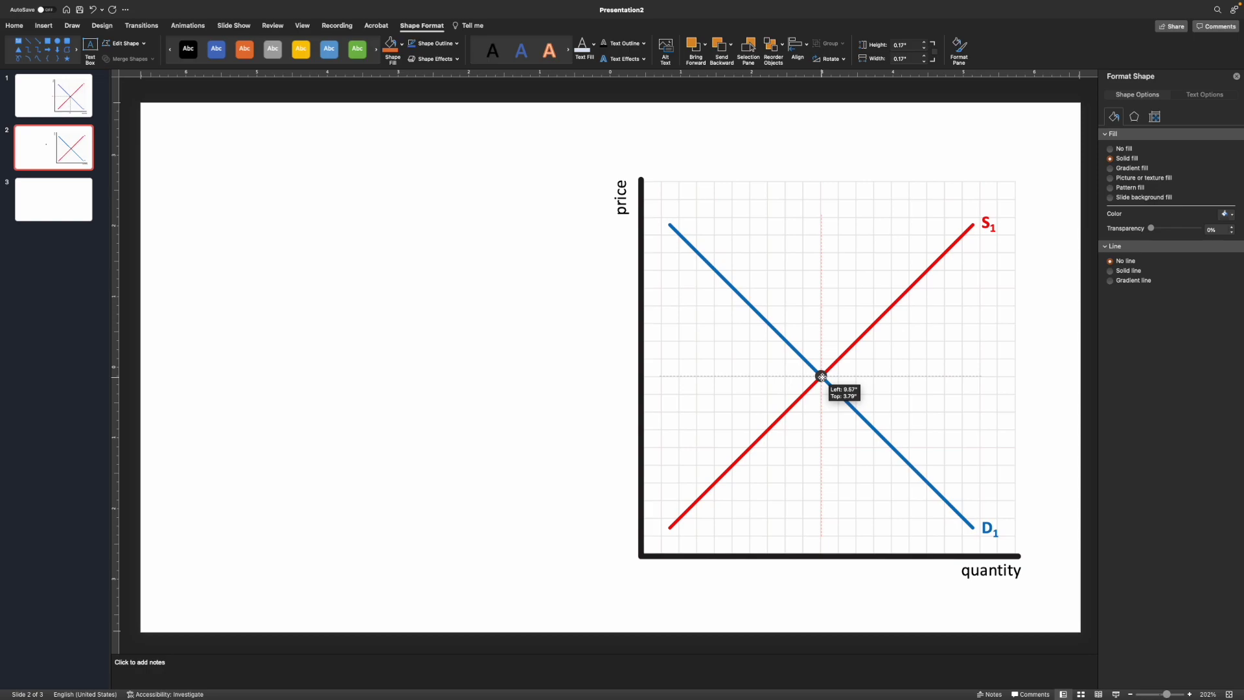
pyautogui.moveTo(822, 377); pyautogui.dragTo(809, 327)
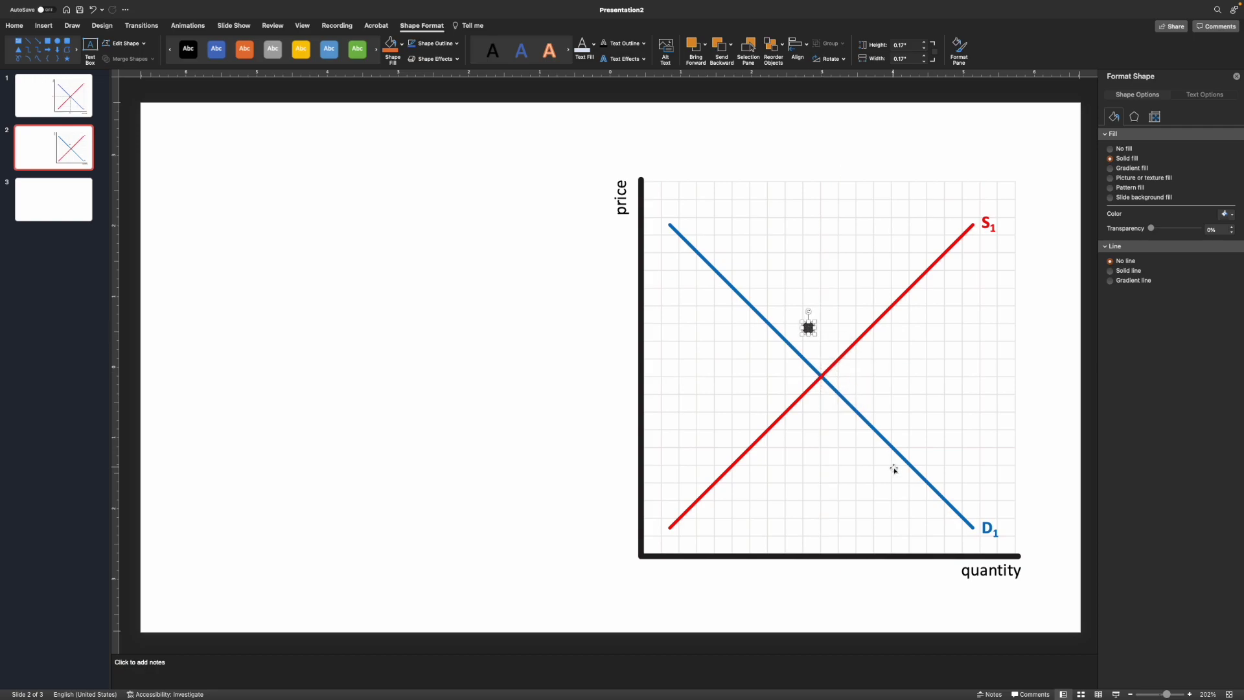
pyautogui.click(836, 435)
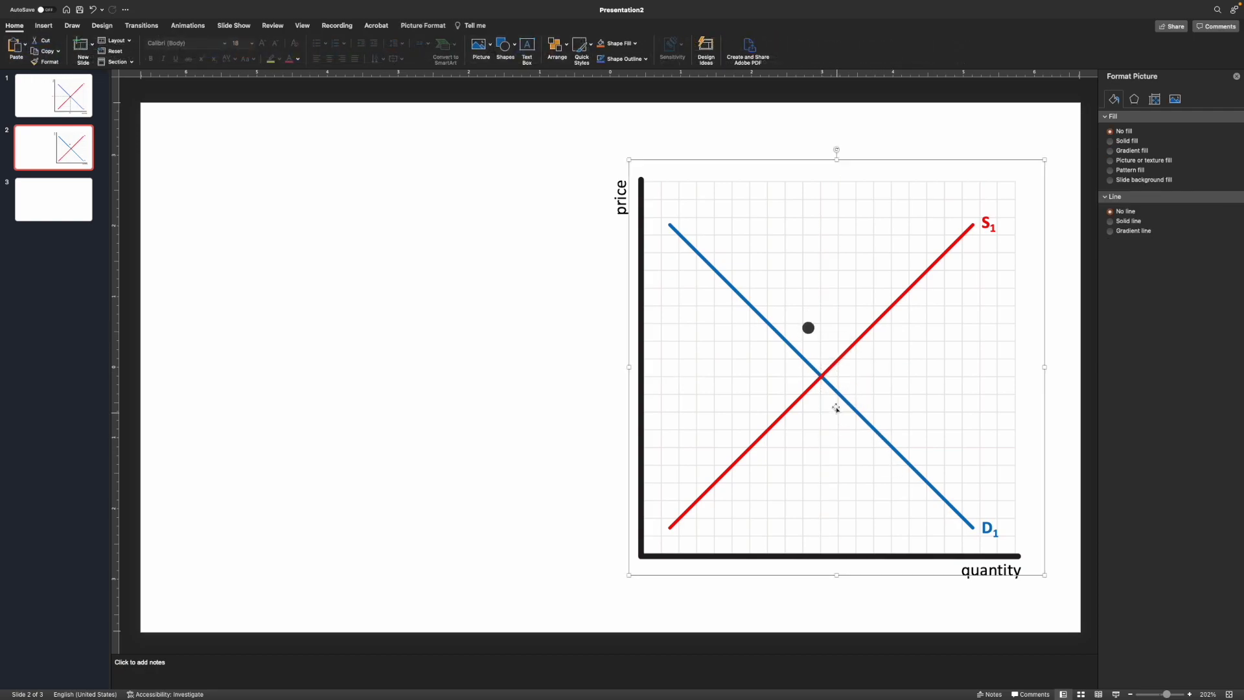
pyautogui.click(808, 328)
pyautogui.moveTo(833, 355); pyautogui.dragTo(835, 382)
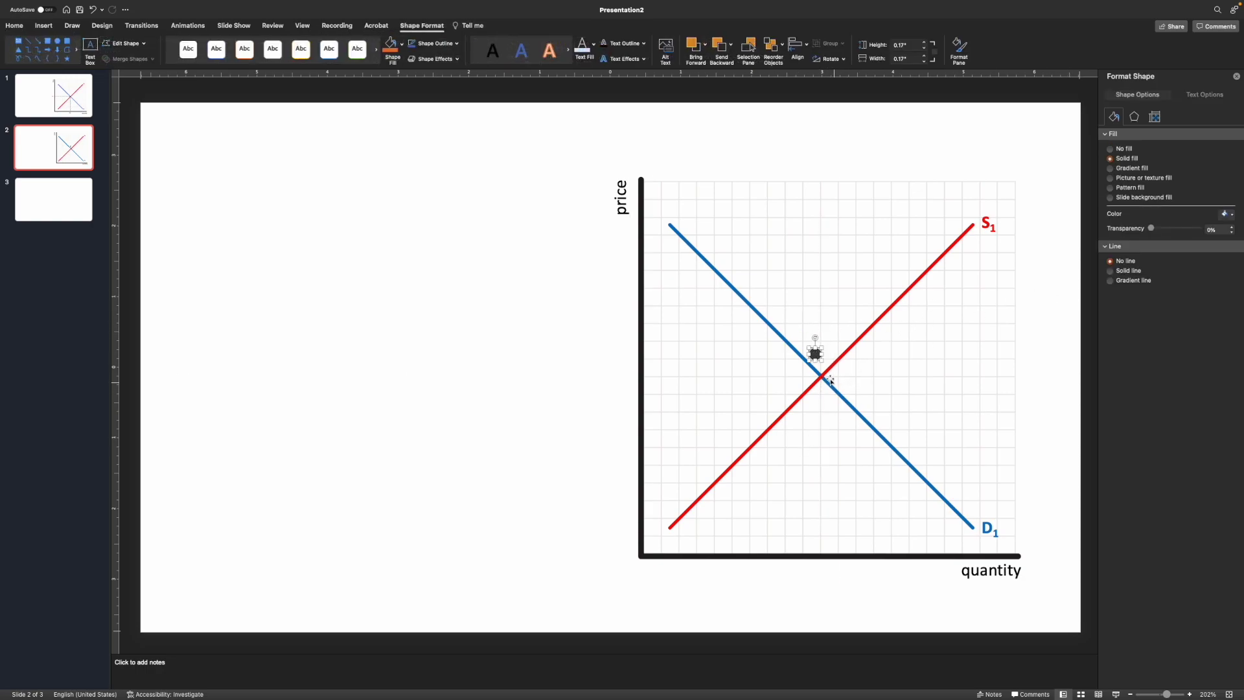
# Step: Center the circle on the crossing by aligning it with both lines using Align Center and Align Middle
pyautogui.keyDown('shift'); pyautogui.click(786, 341); pyautogui.keyUp('shift')
pyautogui.keyDown('shift'); pyautogui.click(845, 356); pyautogui.keyUp('shift')
pyautogui.click(14, 26)
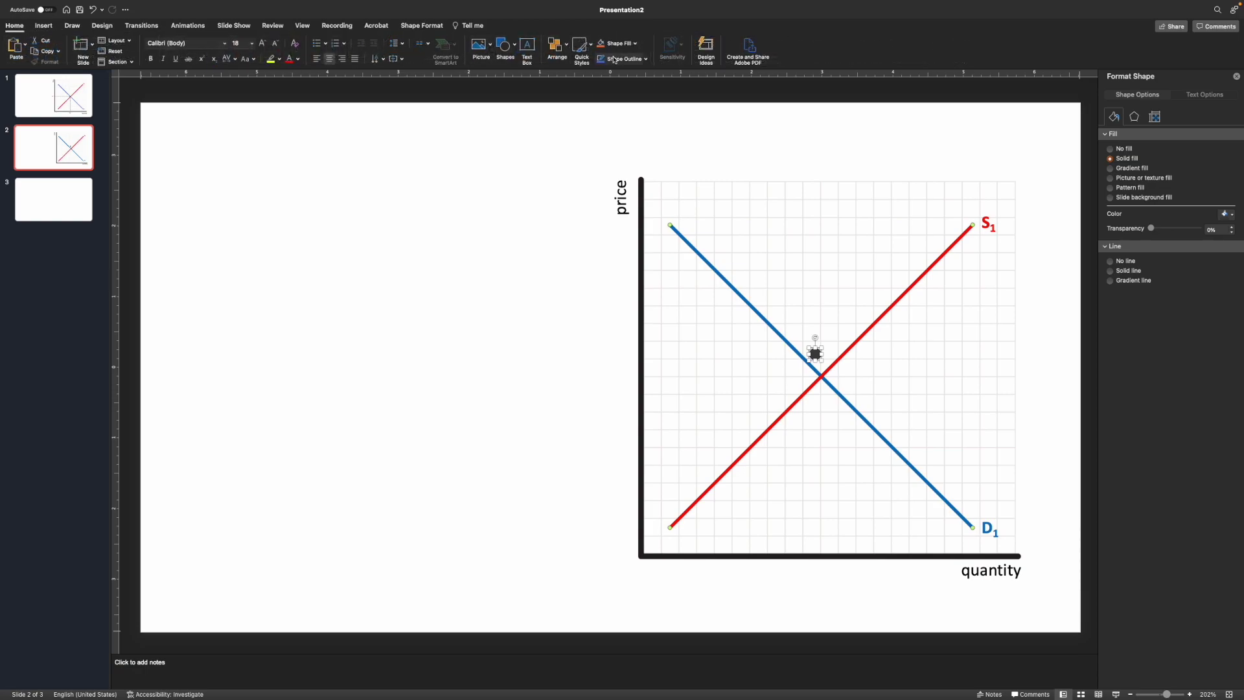
pyautogui.click(564, 48)
pyautogui.moveTo(580, 219)
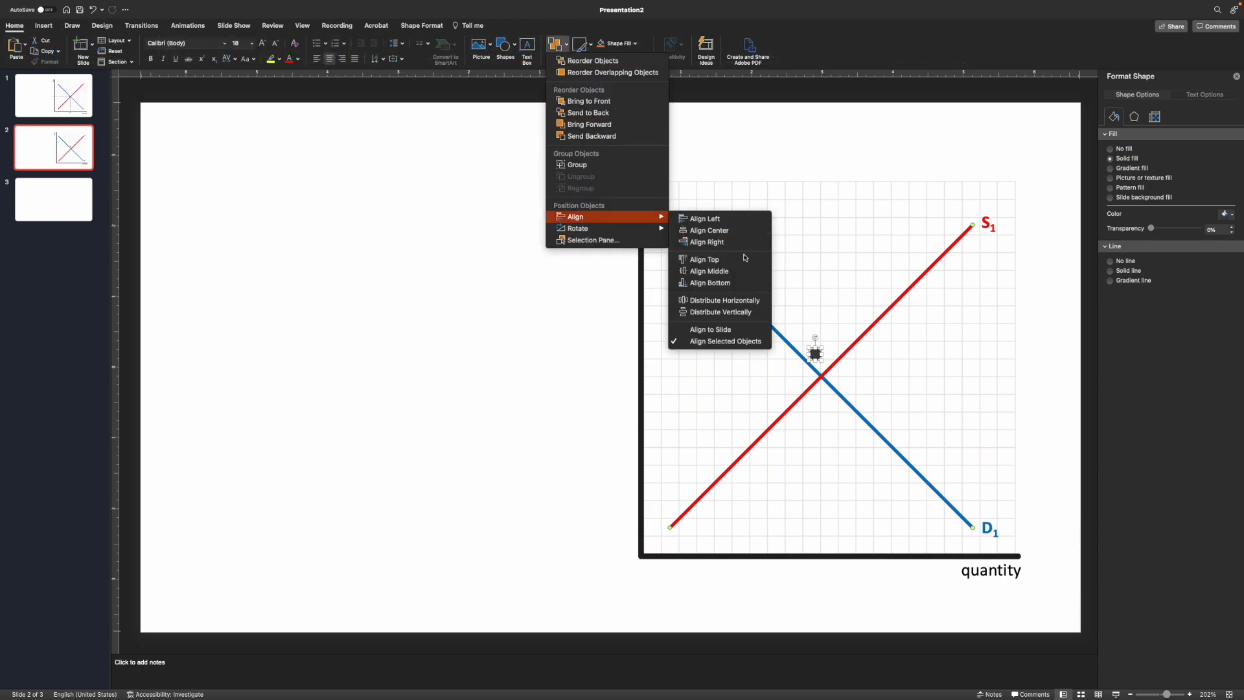
pyautogui.click(735, 232)
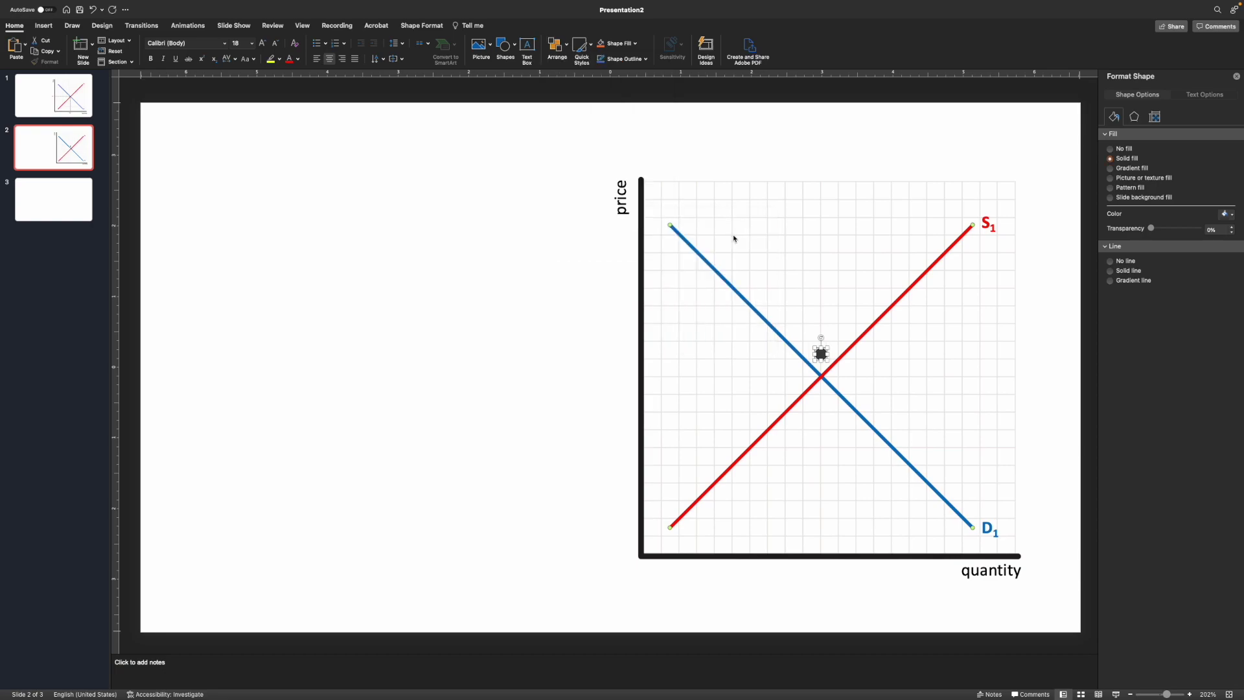
pyautogui.click(557, 50)
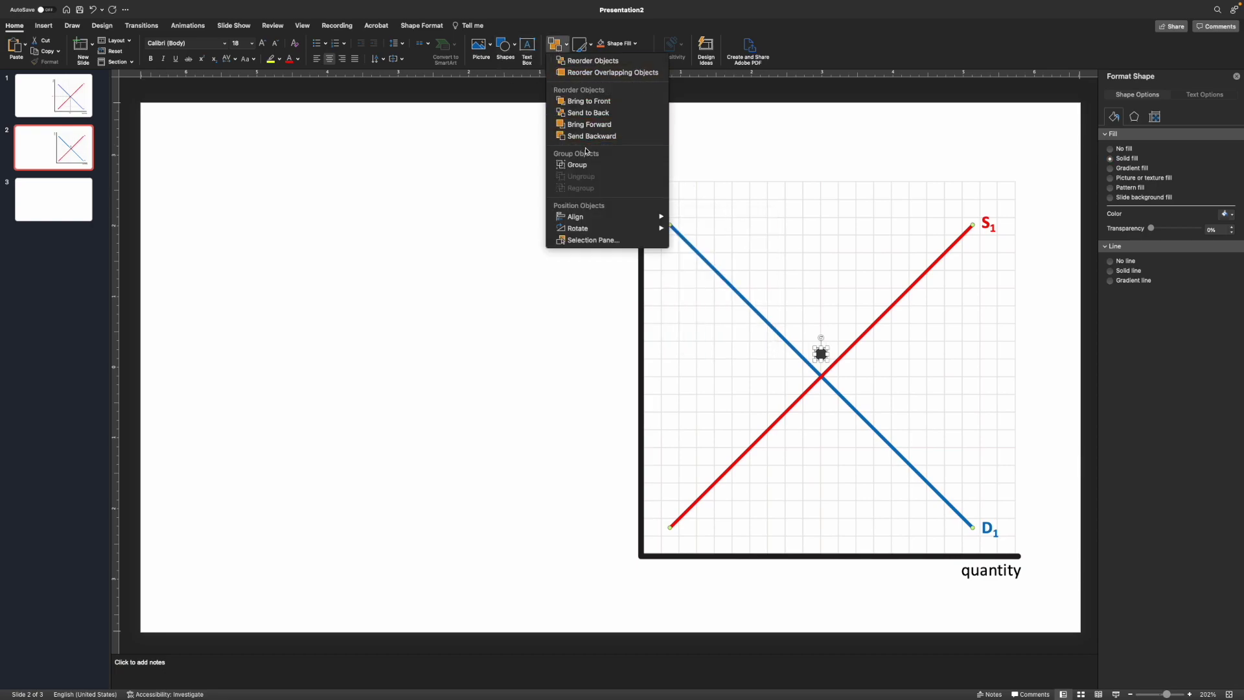
pyautogui.moveTo(603, 216)
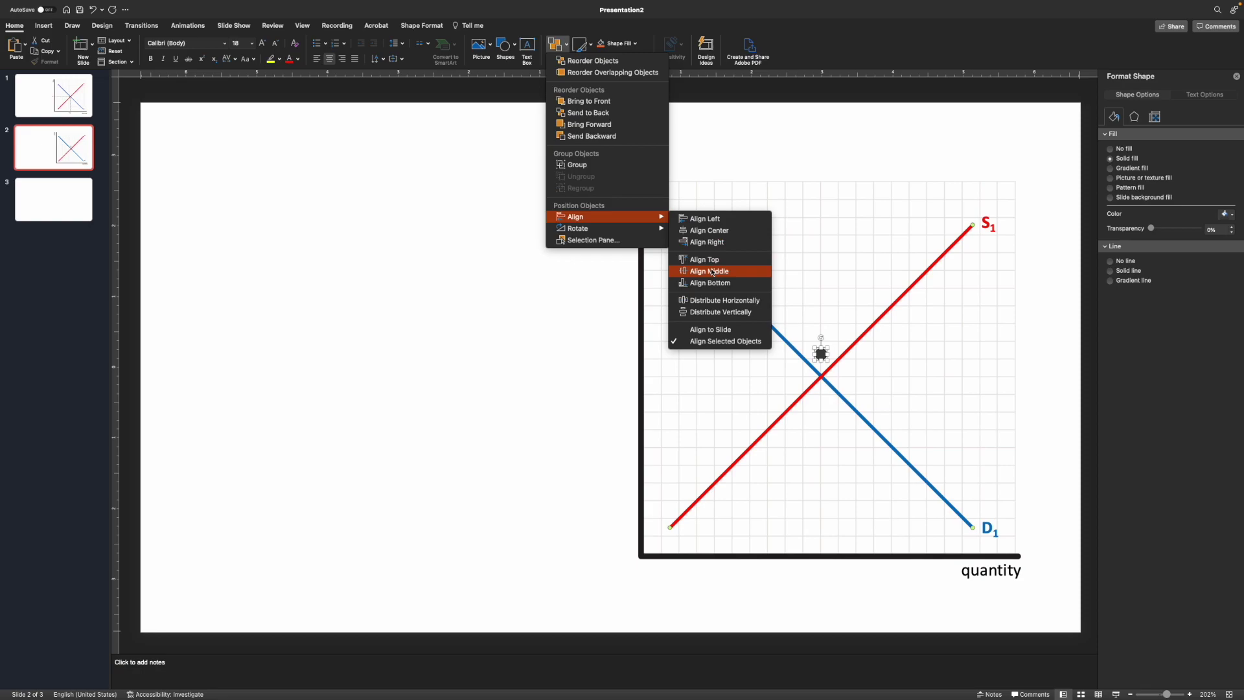
pyautogui.click(715, 268)
pyautogui.click(840, 387)
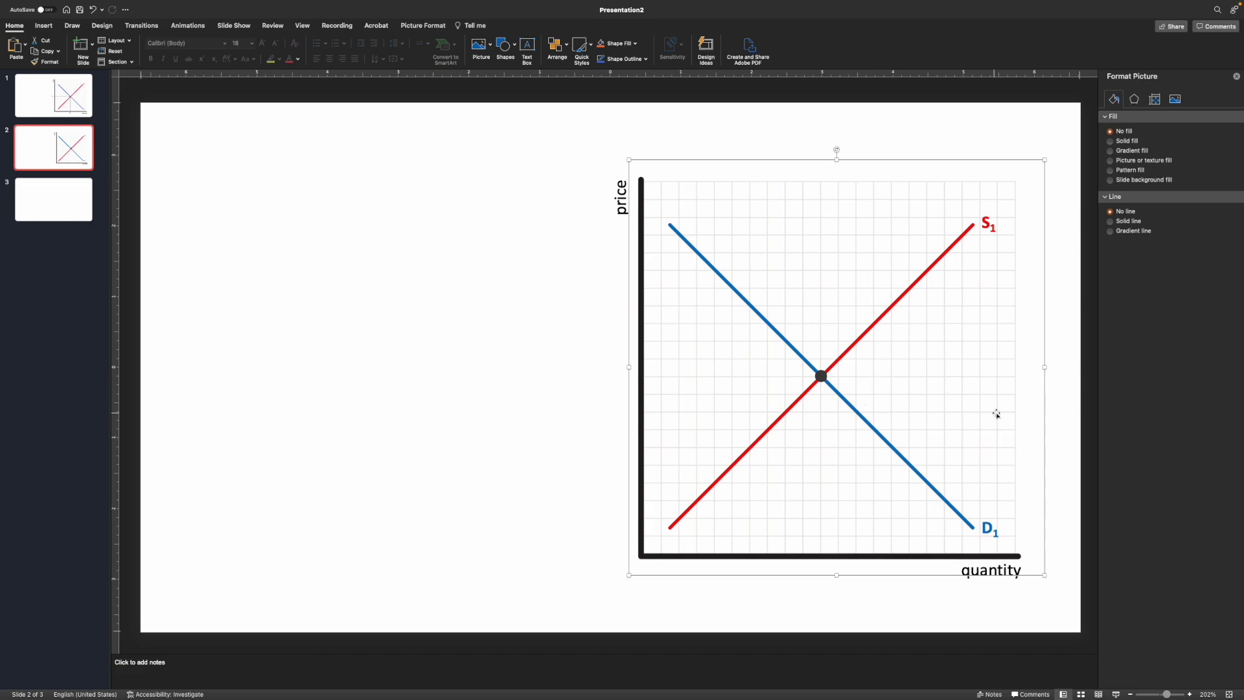
pyautogui.click(619, 360)
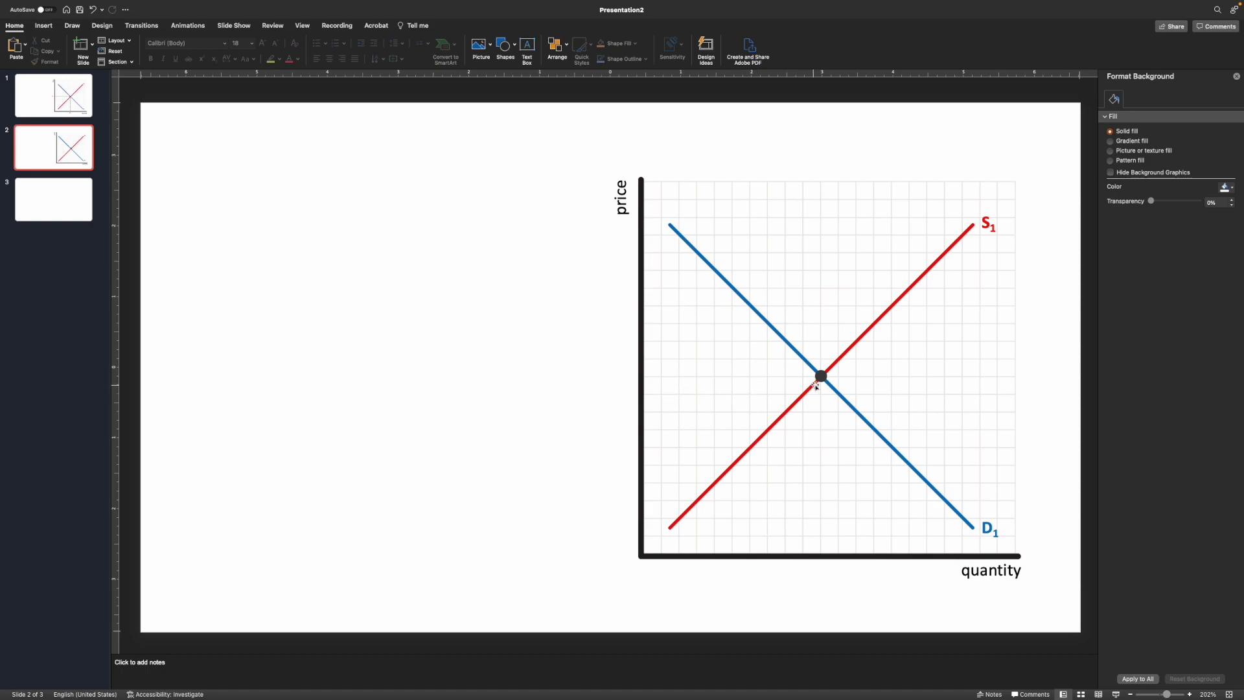
# Step: Draw a horizontal line about 2.3" long from the price axis to the equilibrium point
pyautogui.click(44, 26)
pyautogui.click(205, 44)
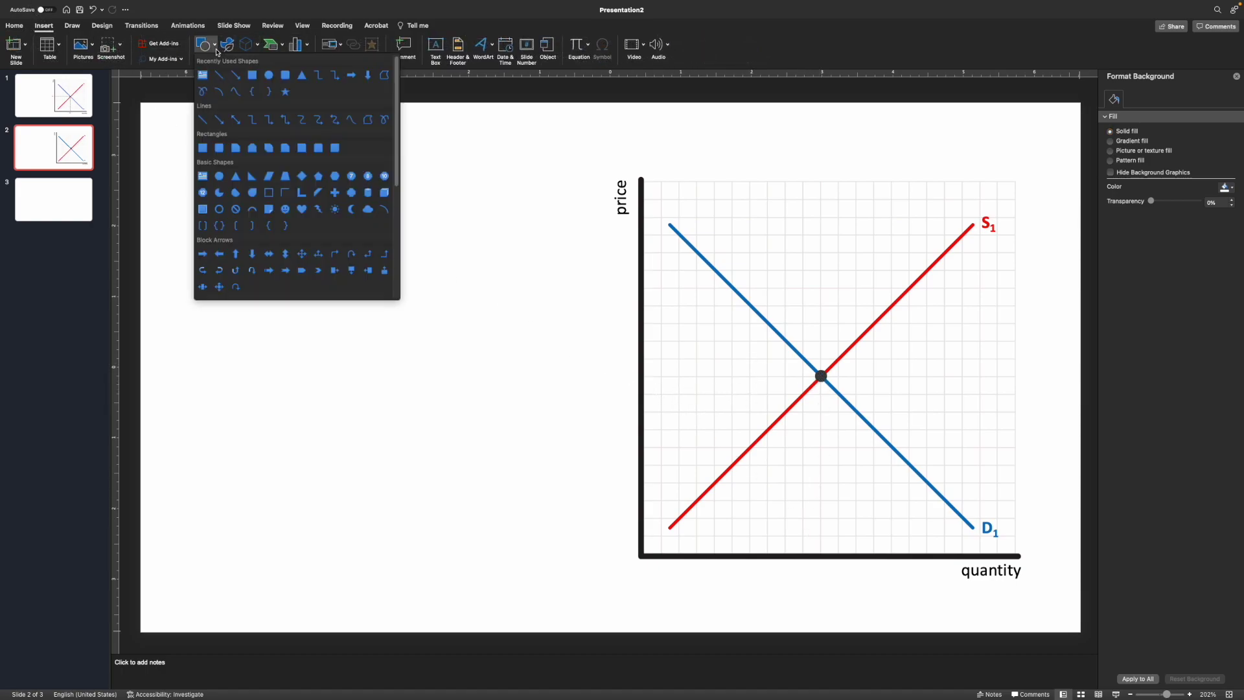
pyautogui.click(219, 76)
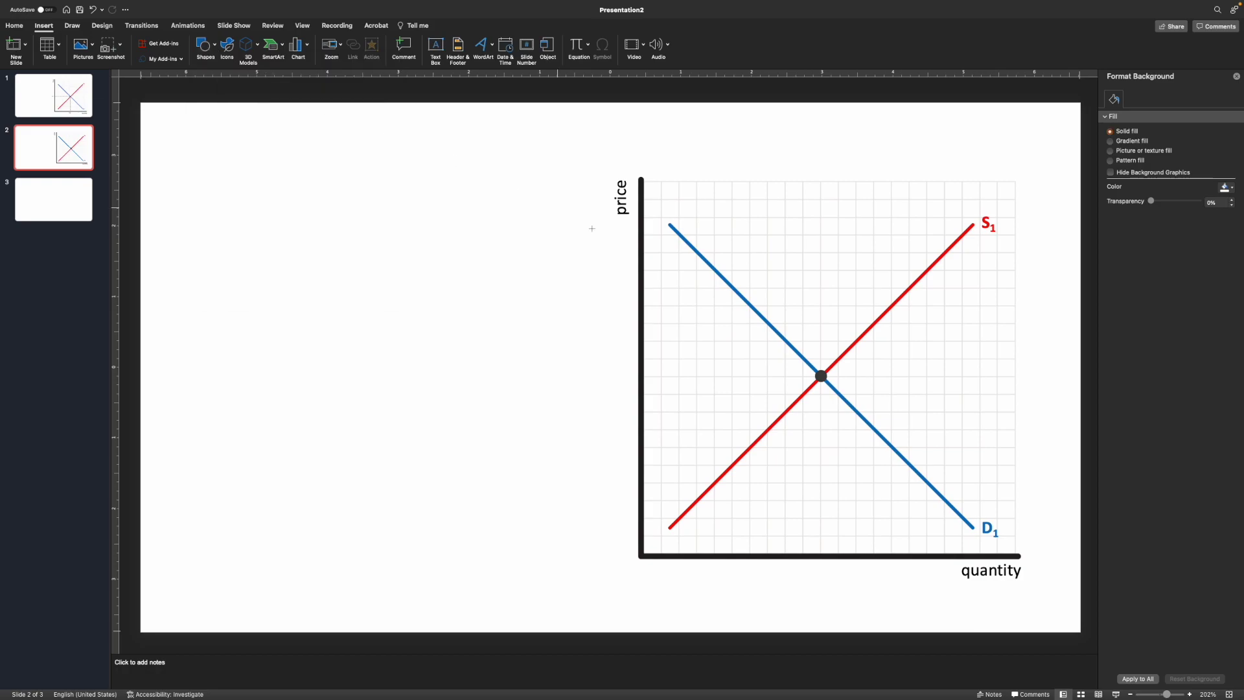
pyautogui.moveTo(648, 376); pyautogui.dragTo(809, 376)
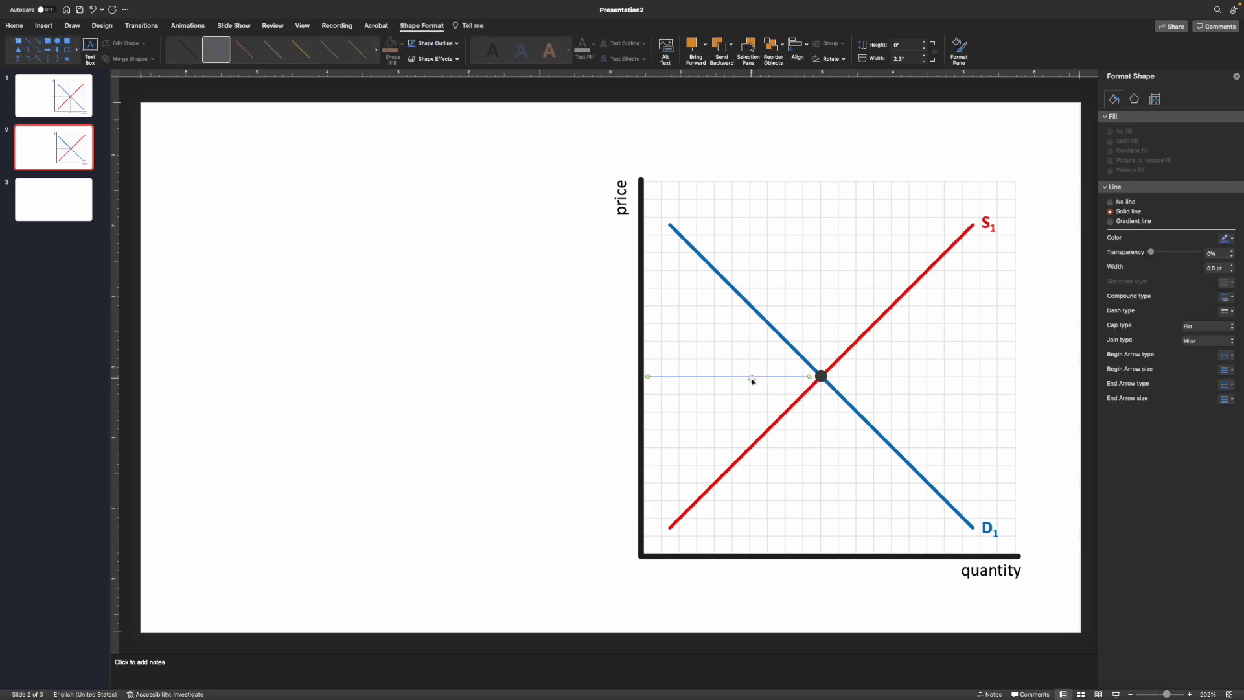
# Step: Set the horizontal line's width to 1.75 pt and give it a dashed style
pyautogui.click(1232, 267)
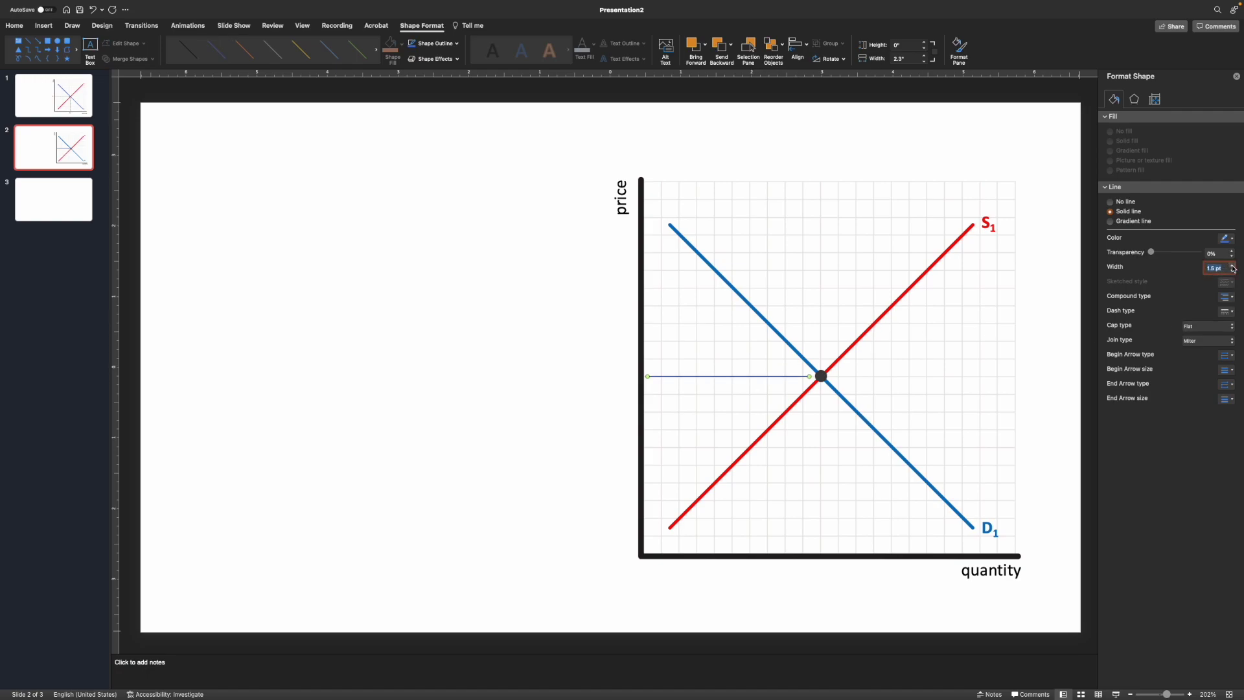
pyautogui.click(1027, 386)
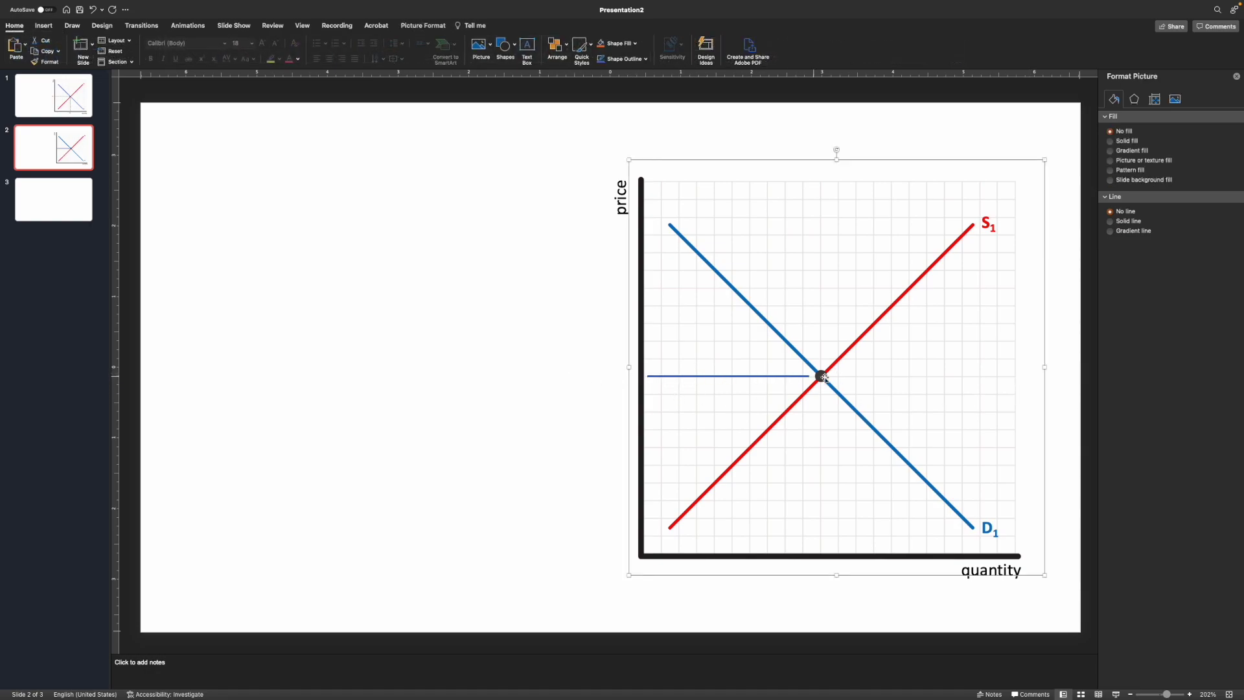
pyautogui.click(752, 376)
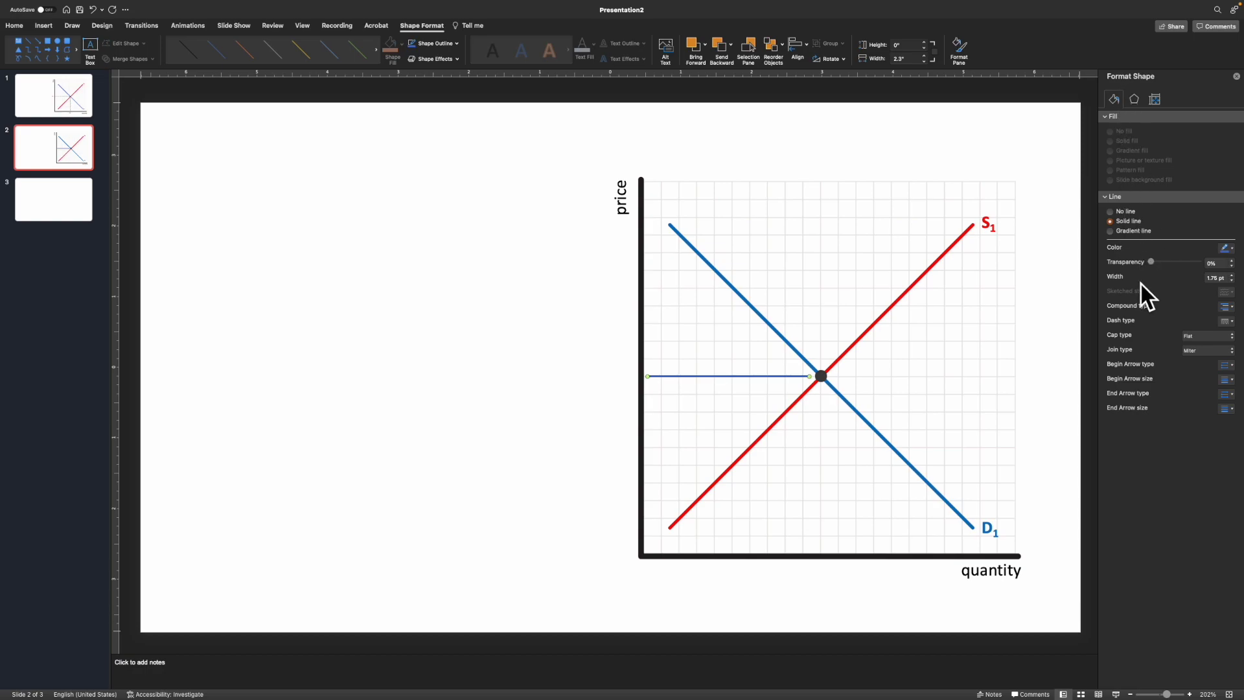
pyautogui.click(1226, 322)
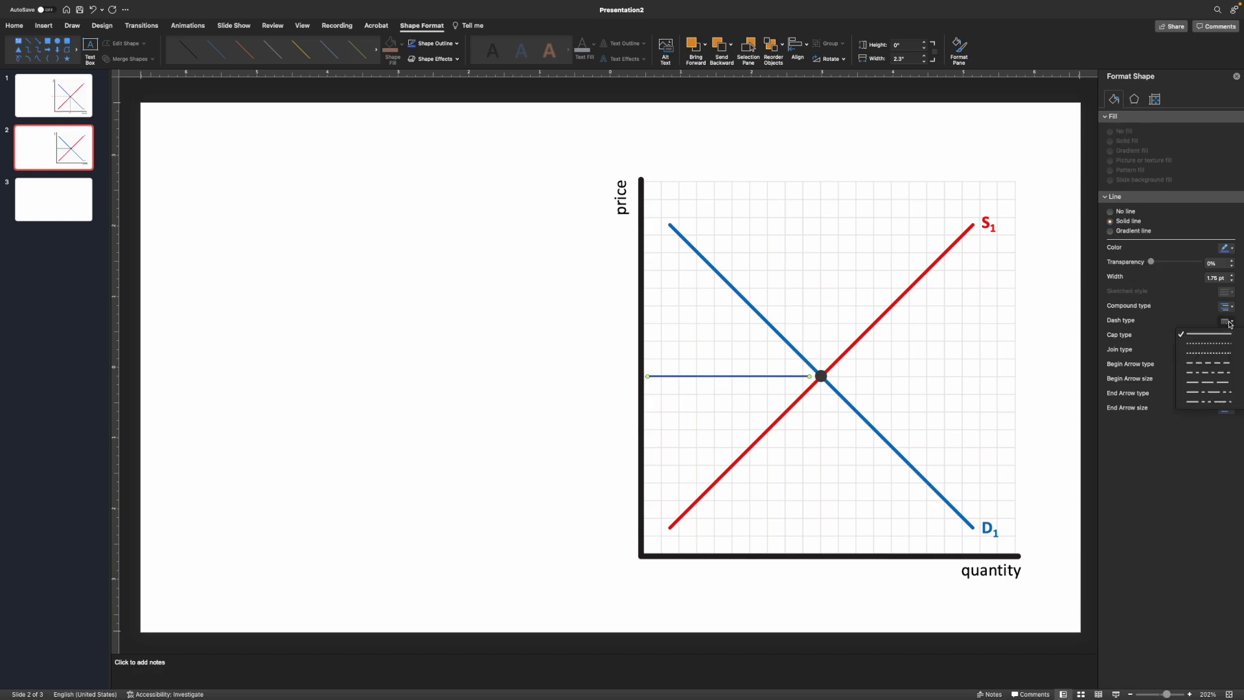
pyautogui.click(1210, 365)
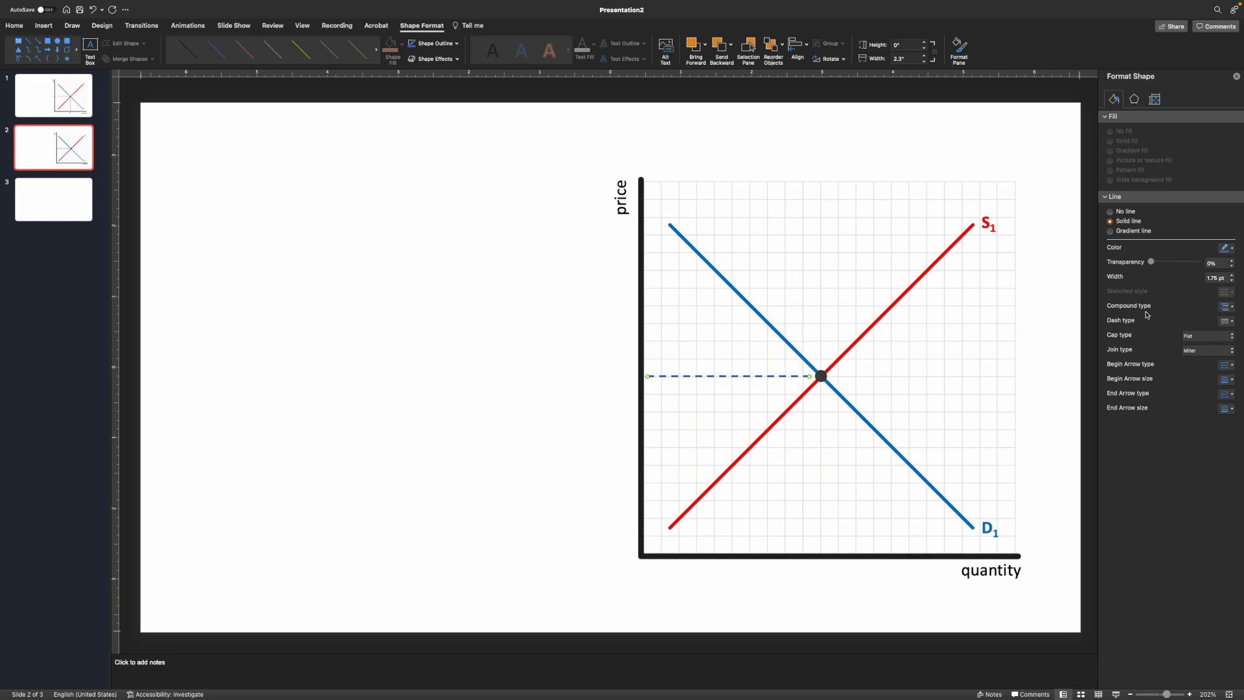
# Step: Color the dashed line with the darkest gray shade of the white theme color
pyautogui.click(1225, 248)
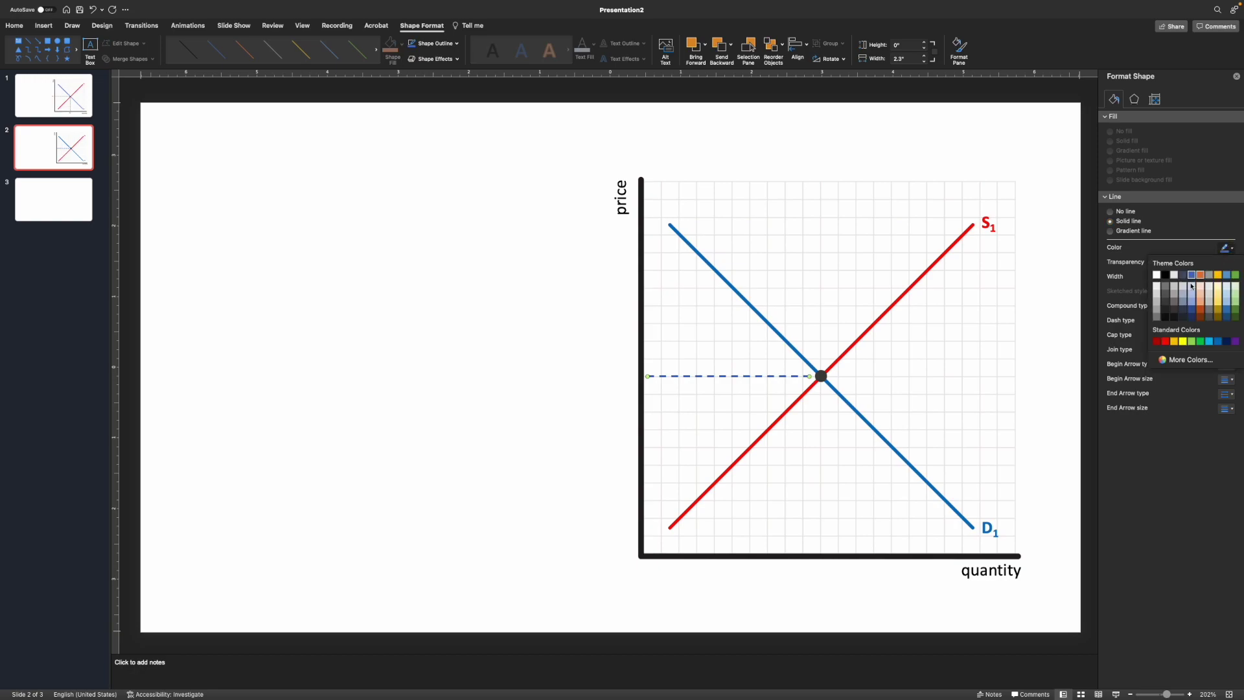
pyautogui.click(1157, 313)
pyautogui.click(842, 437)
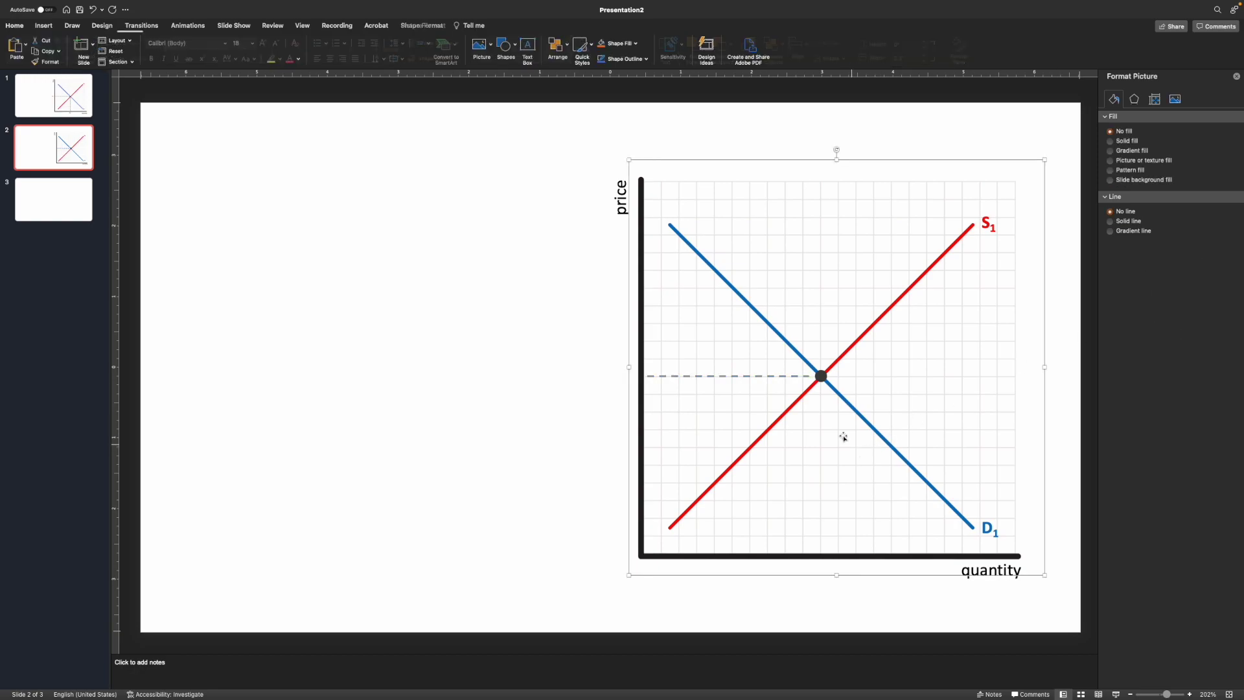
# Step: Duplicate the dashed line and set the copy vertically from the equilibrium point down to the quantity axis
pyautogui.click(764, 376)
pyautogui.click(763, 380)
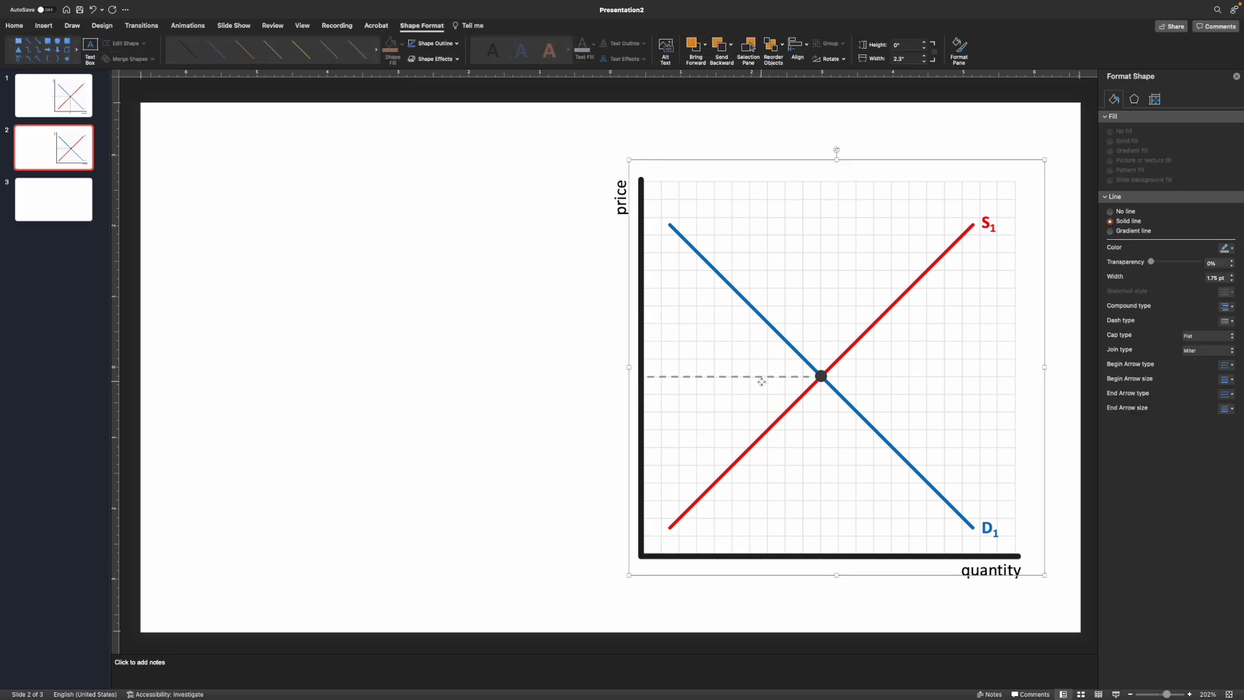
pyautogui.click(757, 380)
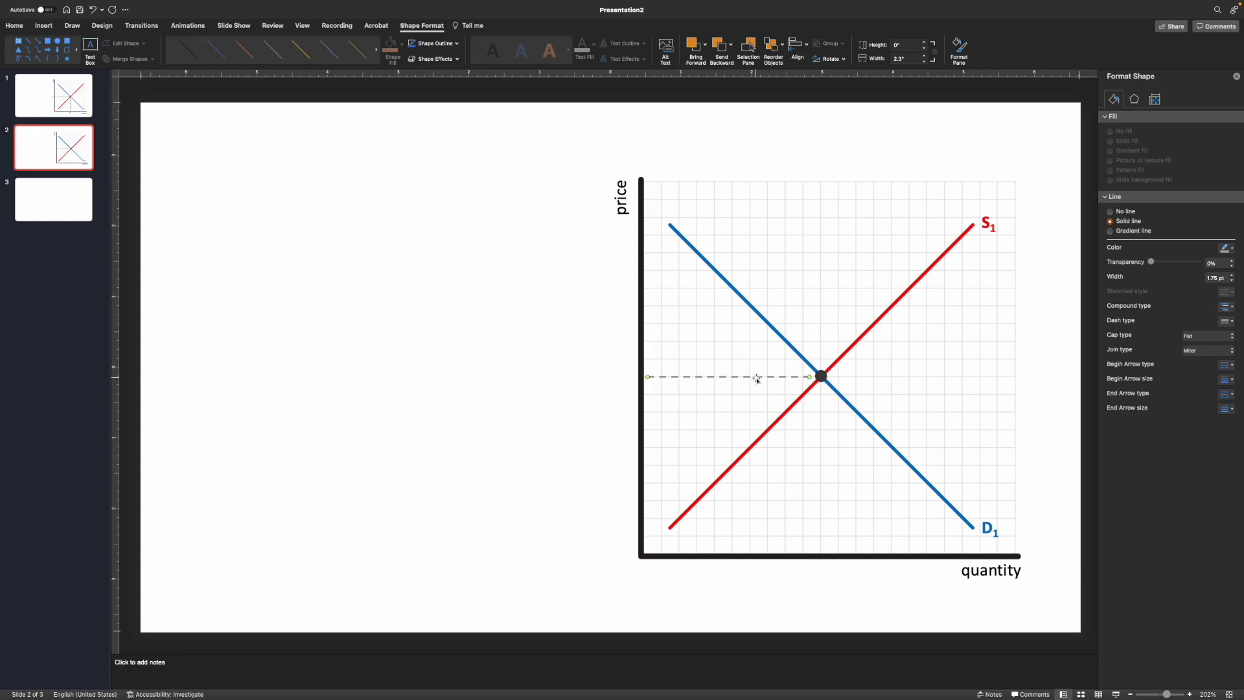
pyautogui.moveTo(647, 377); pyautogui.dragTo(821, 545)
pyautogui.moveTo(821, 465); pyautogui.dragTo(819, 463)
pyautogui.click(842, 471)
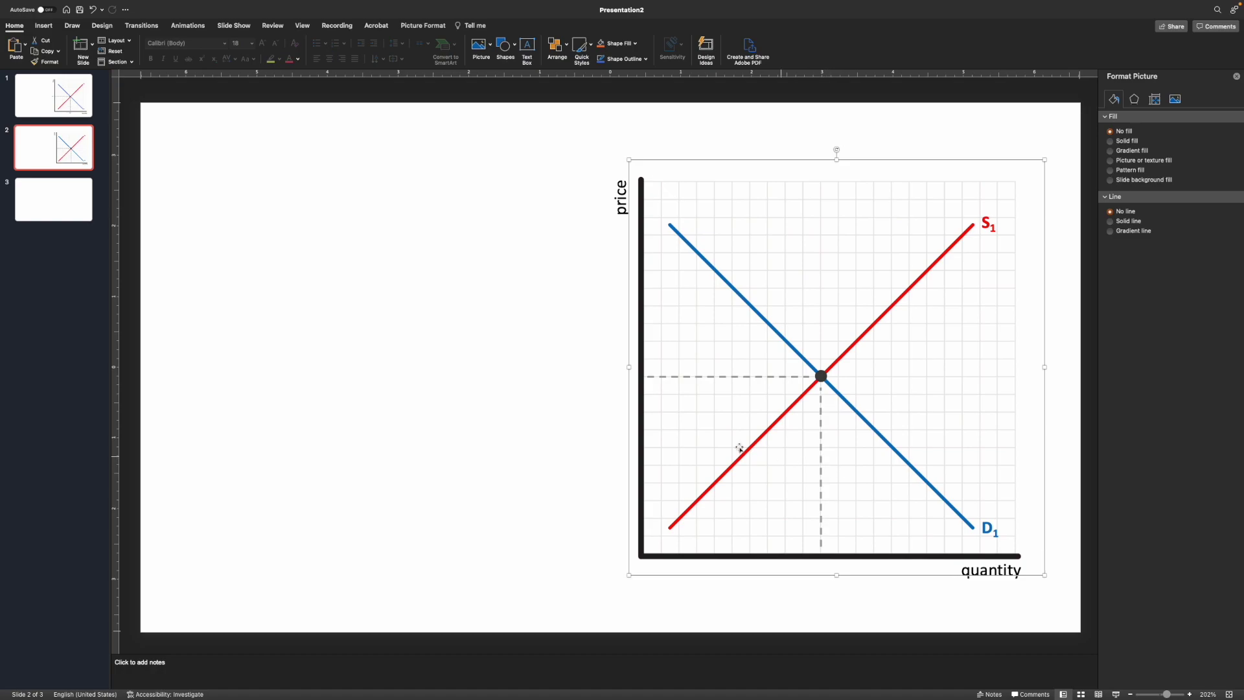
# Step: Copy the D1 label to just below the quantity axis at the vertical dashed line and change it to Q1
pyautogui.click(551, 355)
pyautogui.click(989, 532)
pyautogui.click(989, 541)
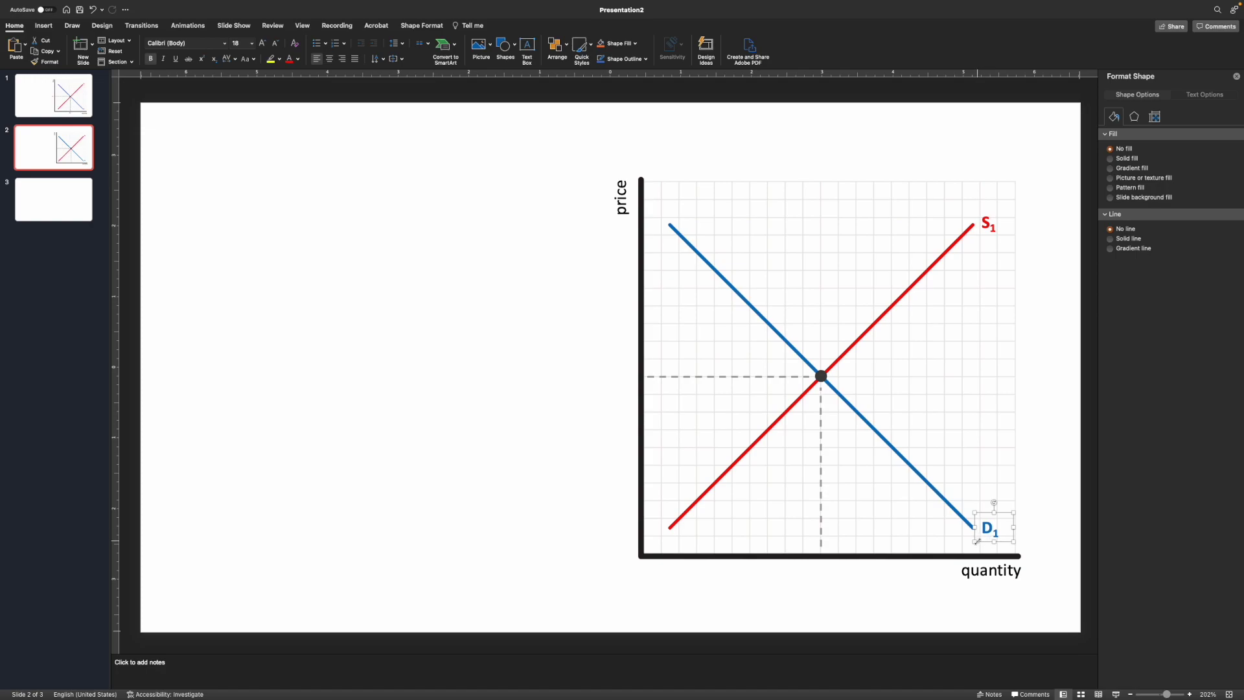
pyautogui.moveTo(993, 544); pyautogui.dragTo(808, 586)
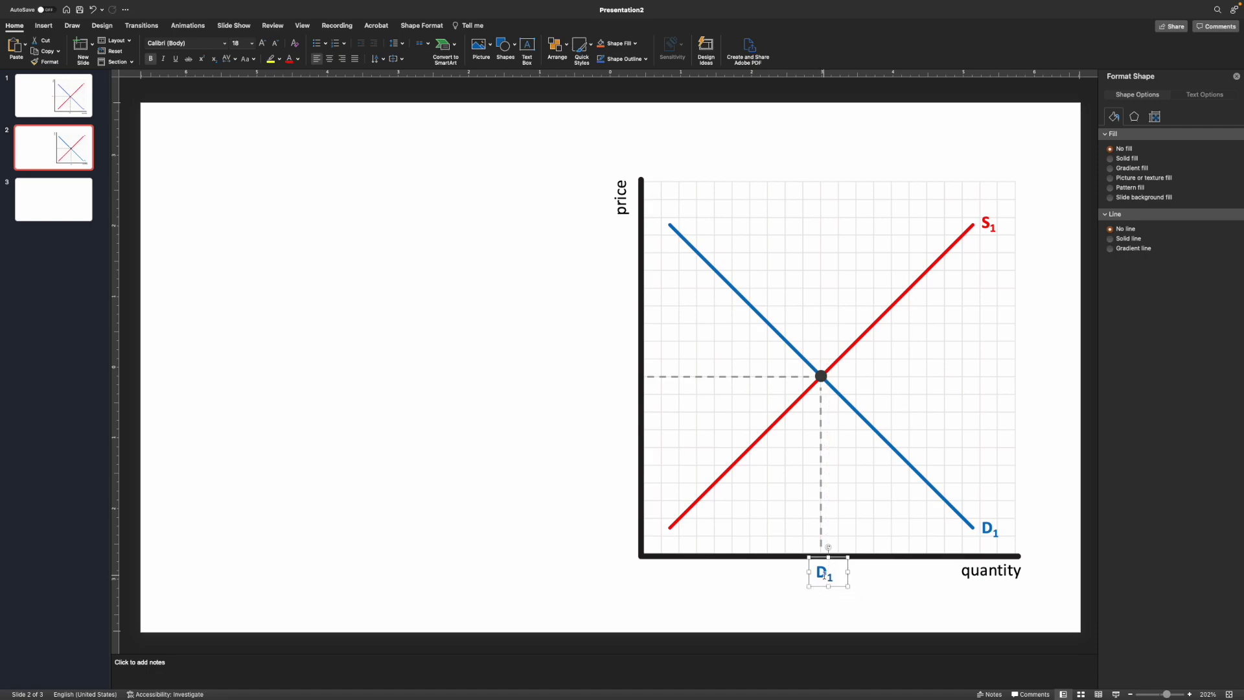
pyautogui.doubleClick(820, 574)
pyautogui.write('Q')
# Step: Recolor the Q1 label's text with a dark gray shade of the black theme color
pyautogui.doubleClick(821, 575)
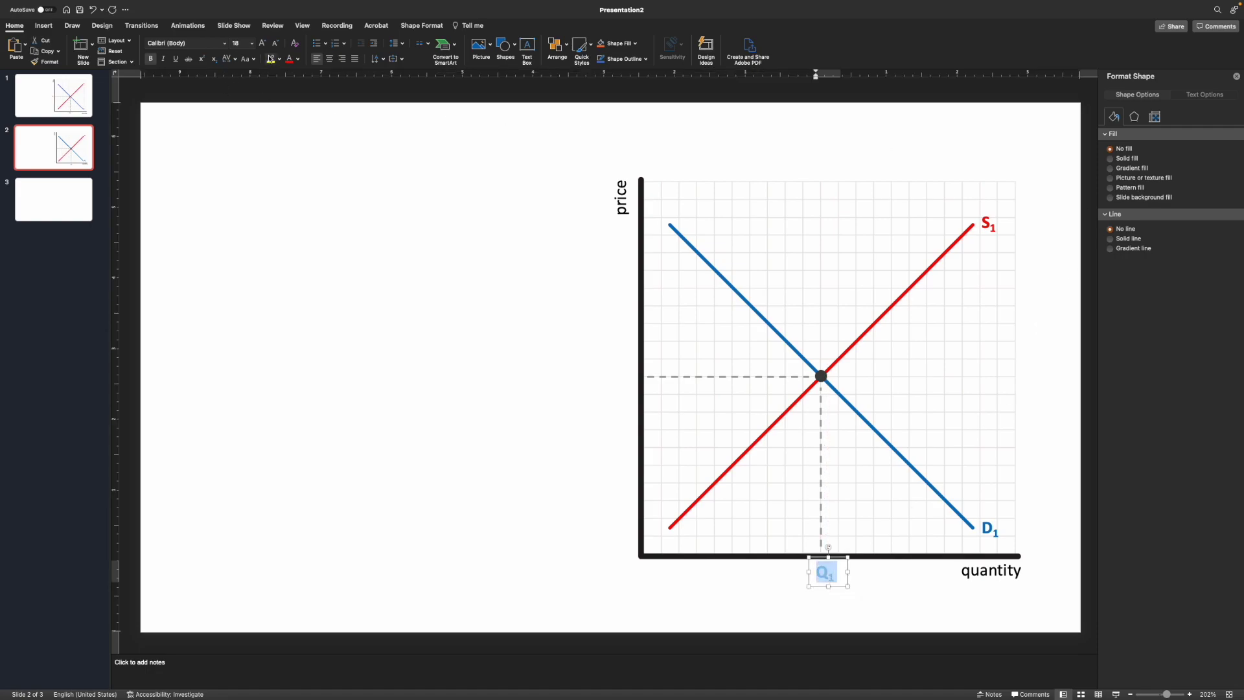
pyautogui.click(297, 59)
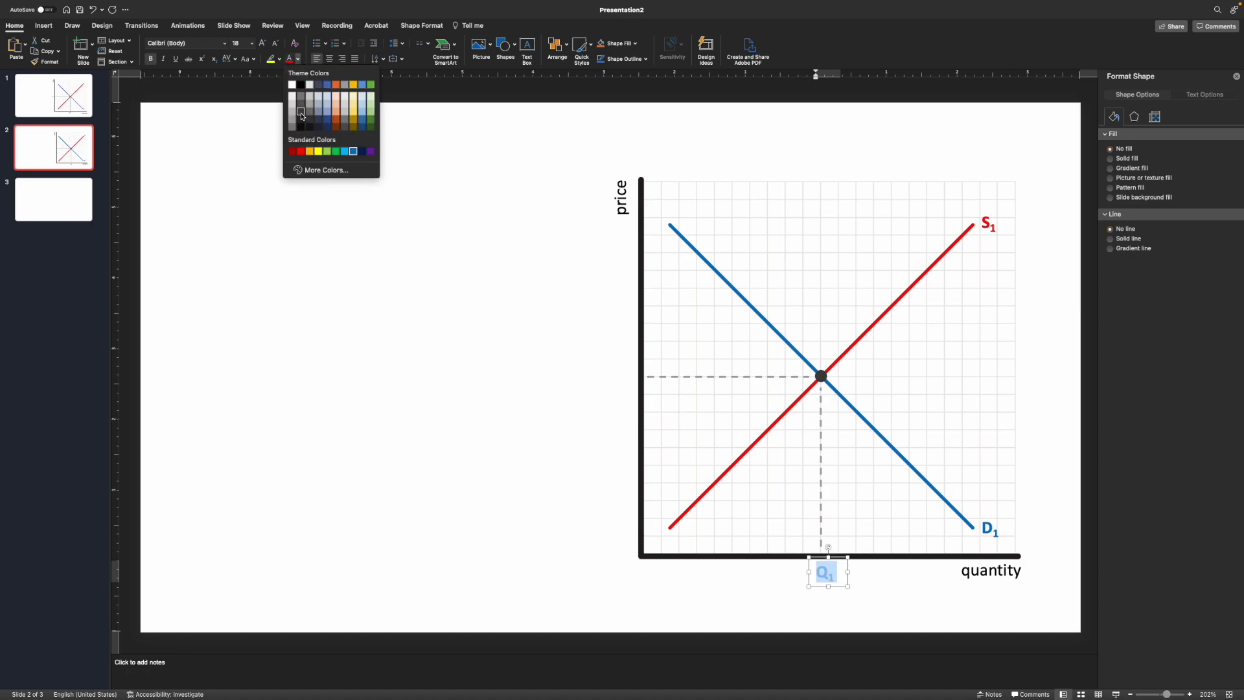
pyautogui.click(301, 114)
# Step: Center the Q1 label beneath the vertical dashed line and center its text within the box
pyautogui.click(835, 587)
pyautogui.moveTo(831, 579); pyautogui.dragTo(833, 586)
pyautogui.doubleClick(832, 579)
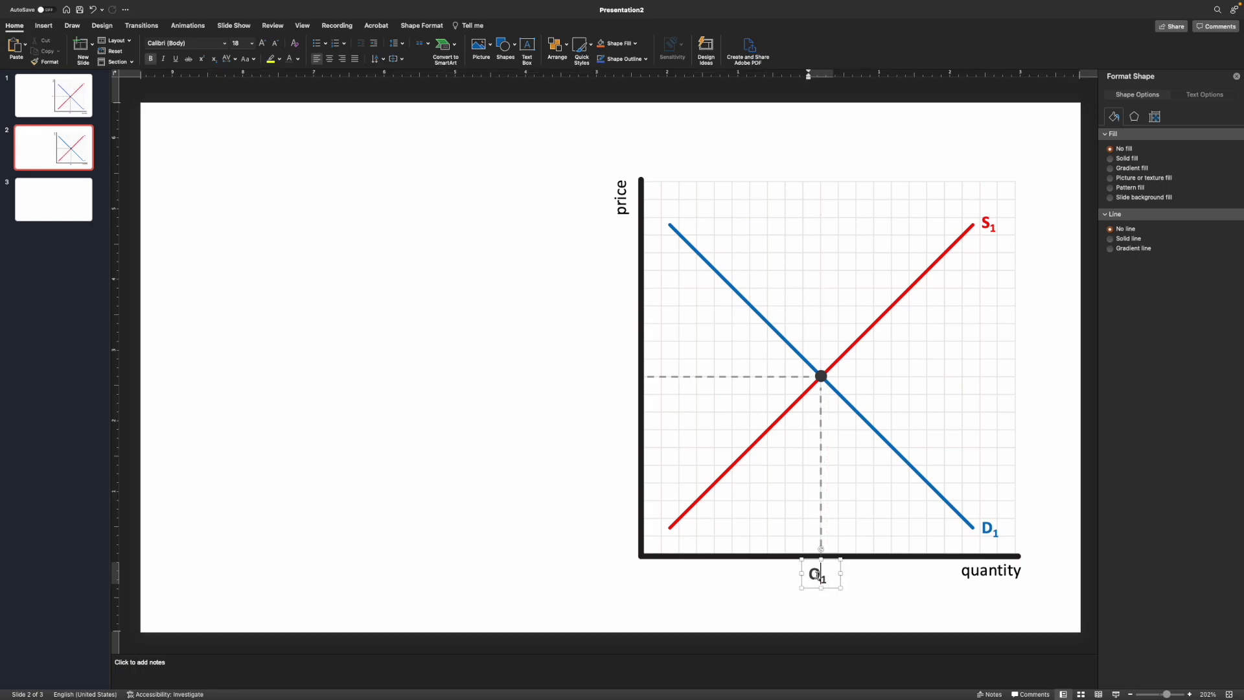
pyautogui.click(330, 58)
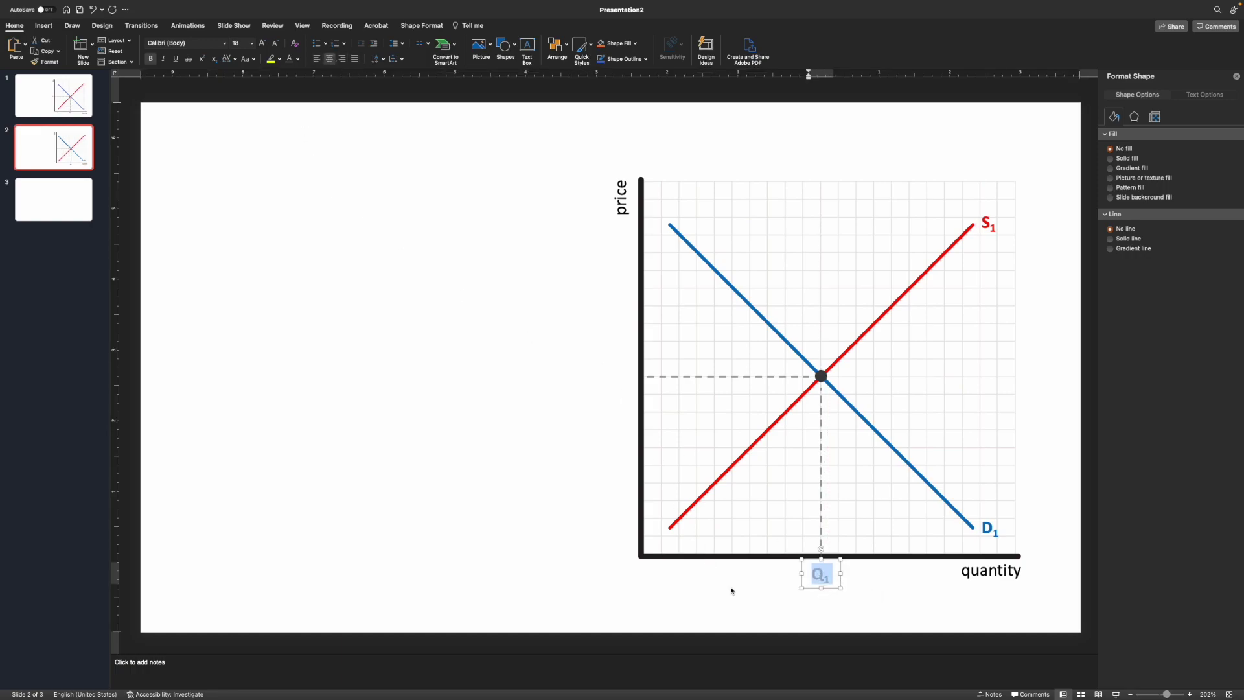
# Step: Copy the Q1 label to the price axis beside the horizontal dashed line and change it to P1
pyautogui.click(832, 591)
pyautogui.moveTo(830, 591); pyautogui.dragTo(616, 378)
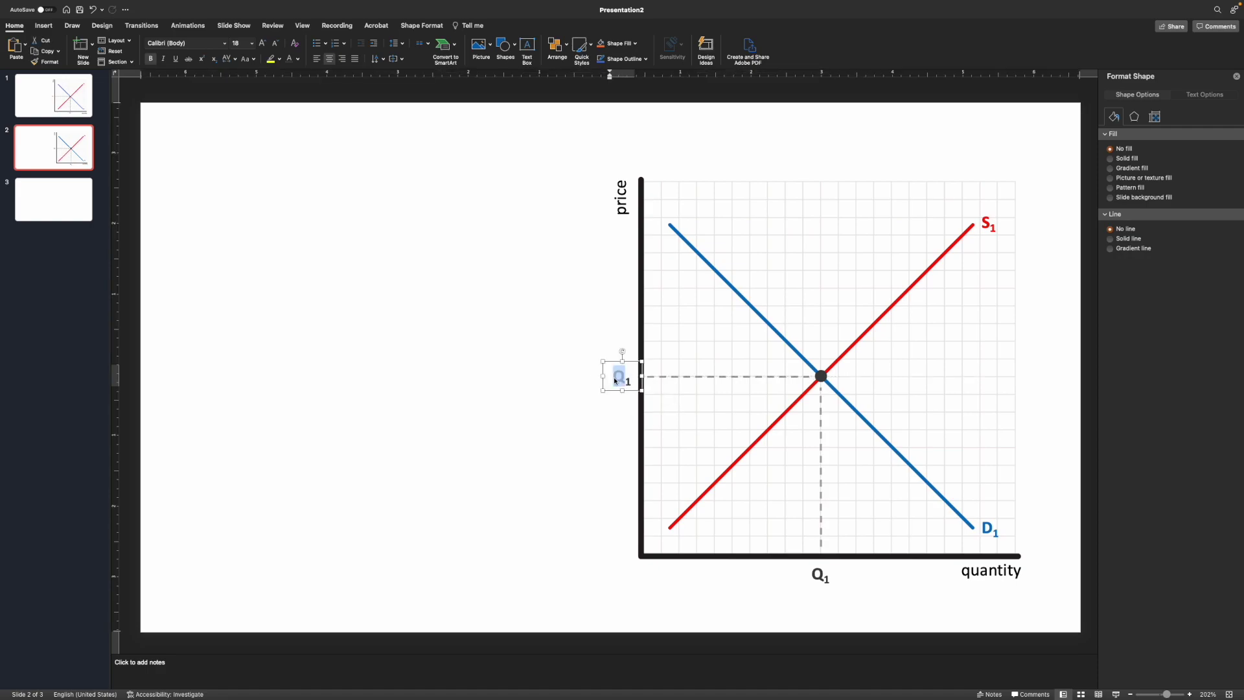
pyautogui.write('P')
pyautogui.click(596, 467)
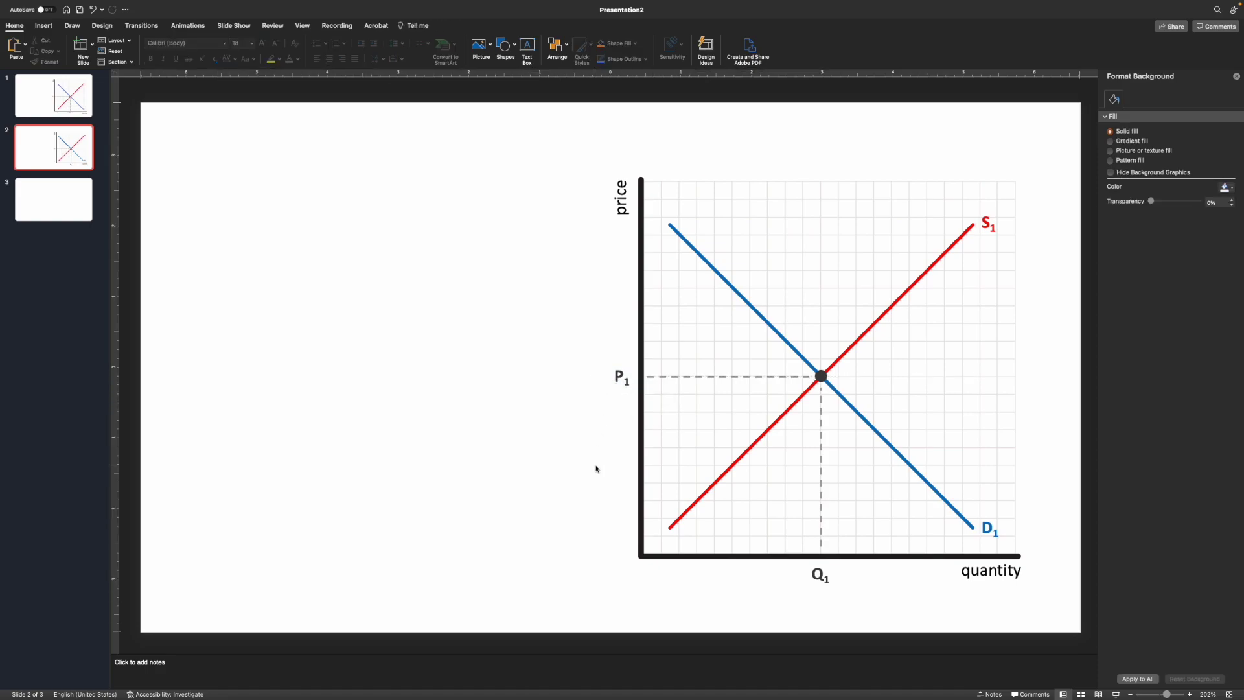